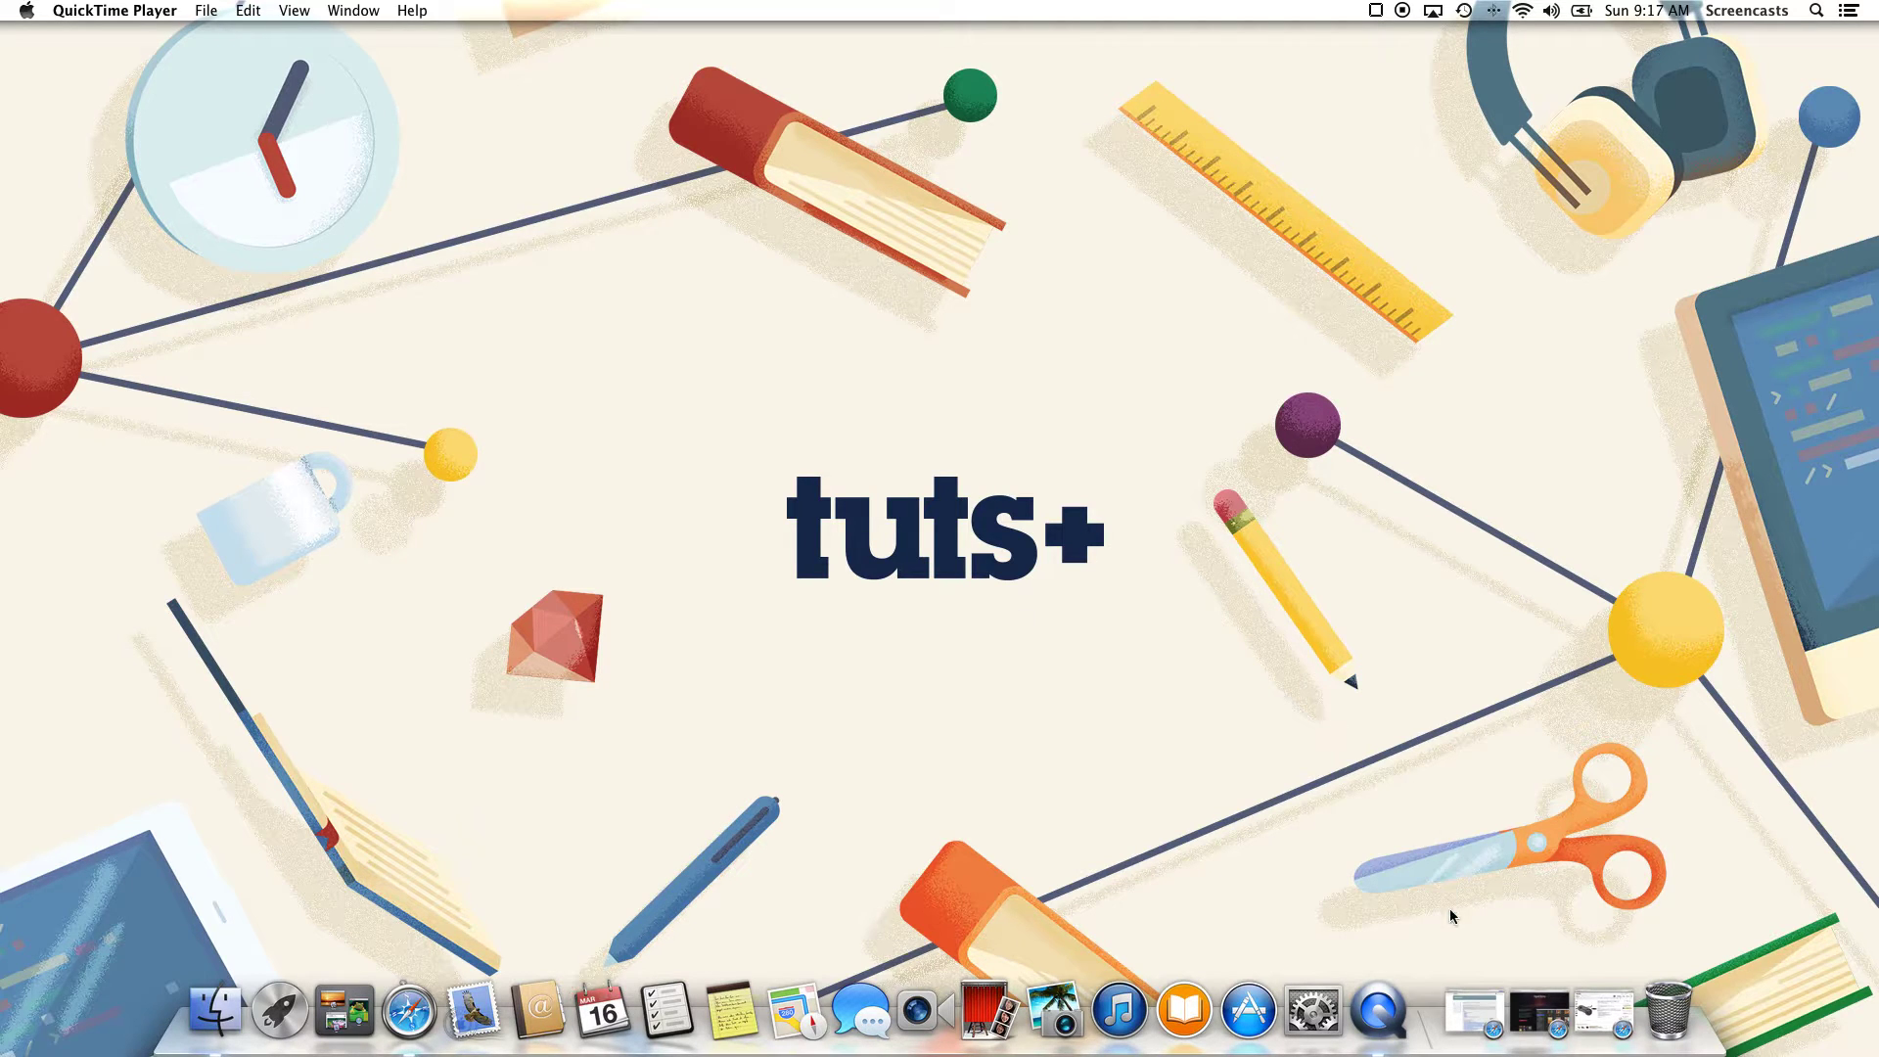
- Review the Nintendo ROM and video game emulator answers on Nintendo's legal information page in Safari, highlight them, and close the page
click(1475, 1010)
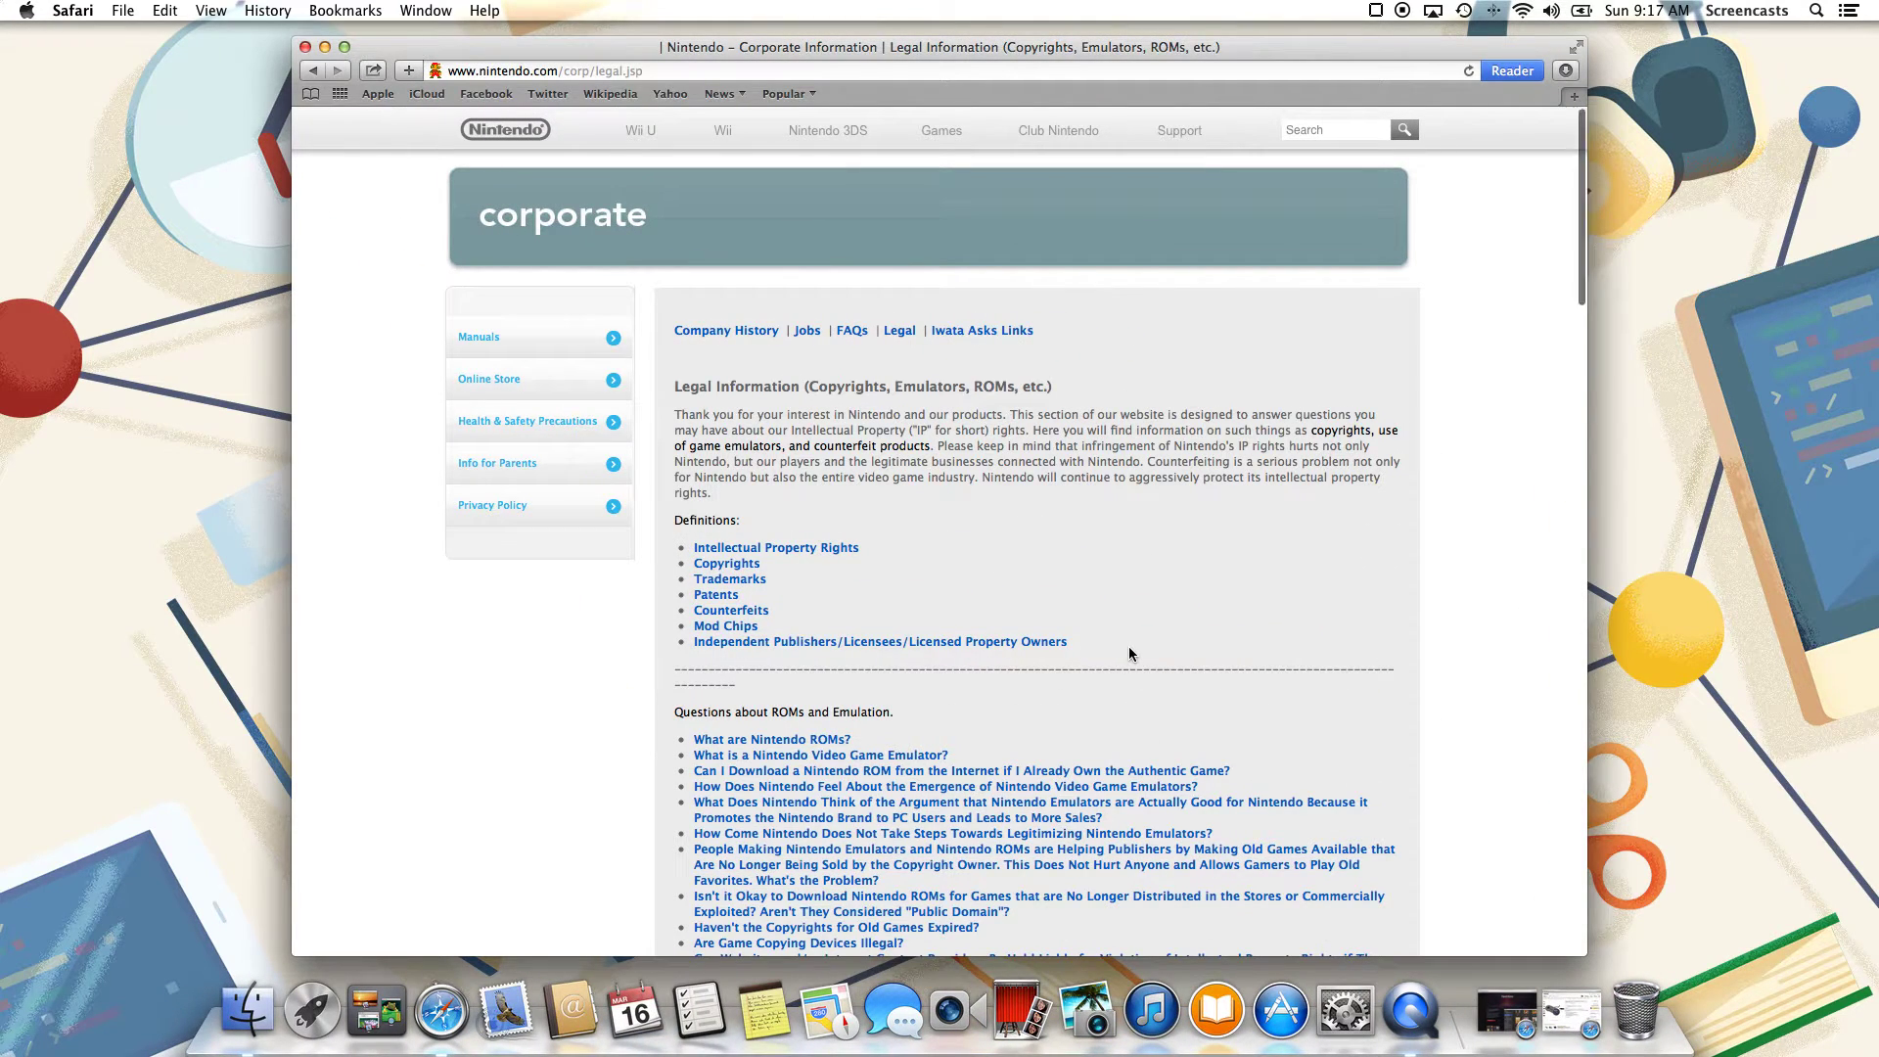
scroll(1129, 653, down, 10)
scroll(1129, 646, down, 12)
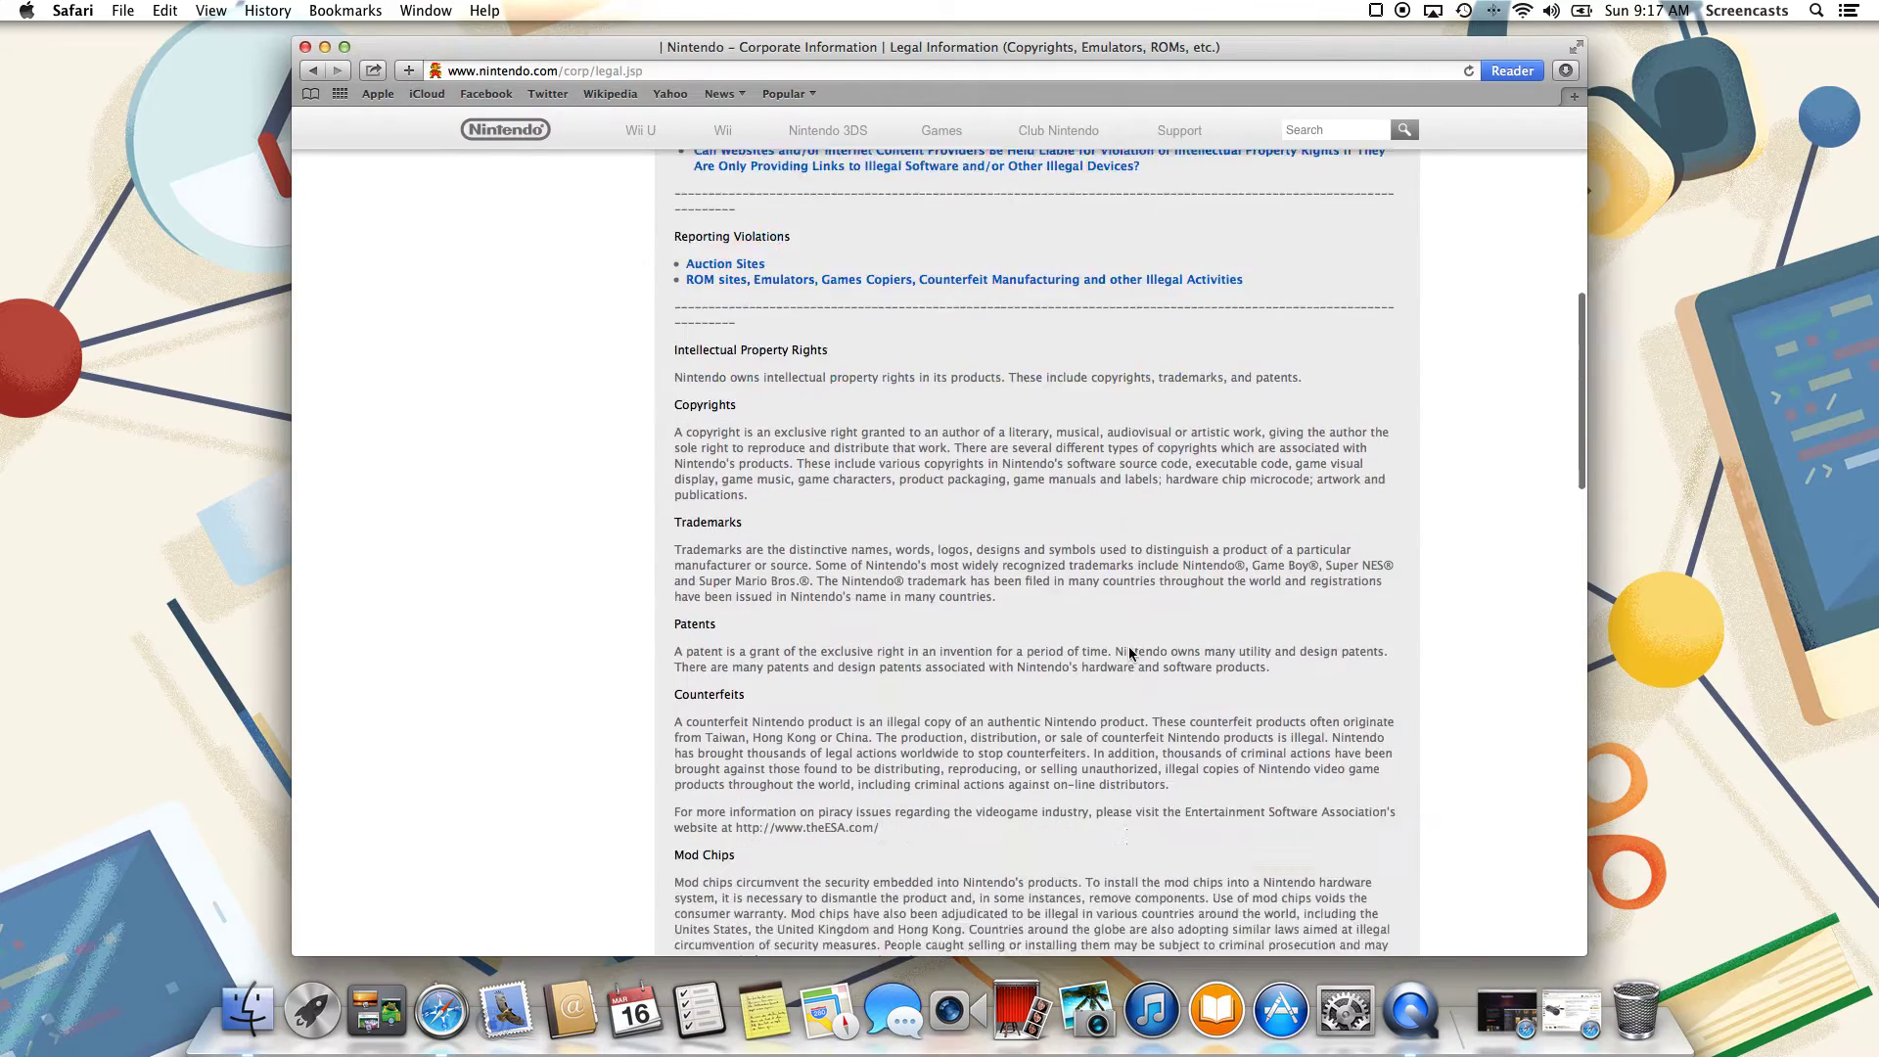
scroll(1130, 646, down, 2)
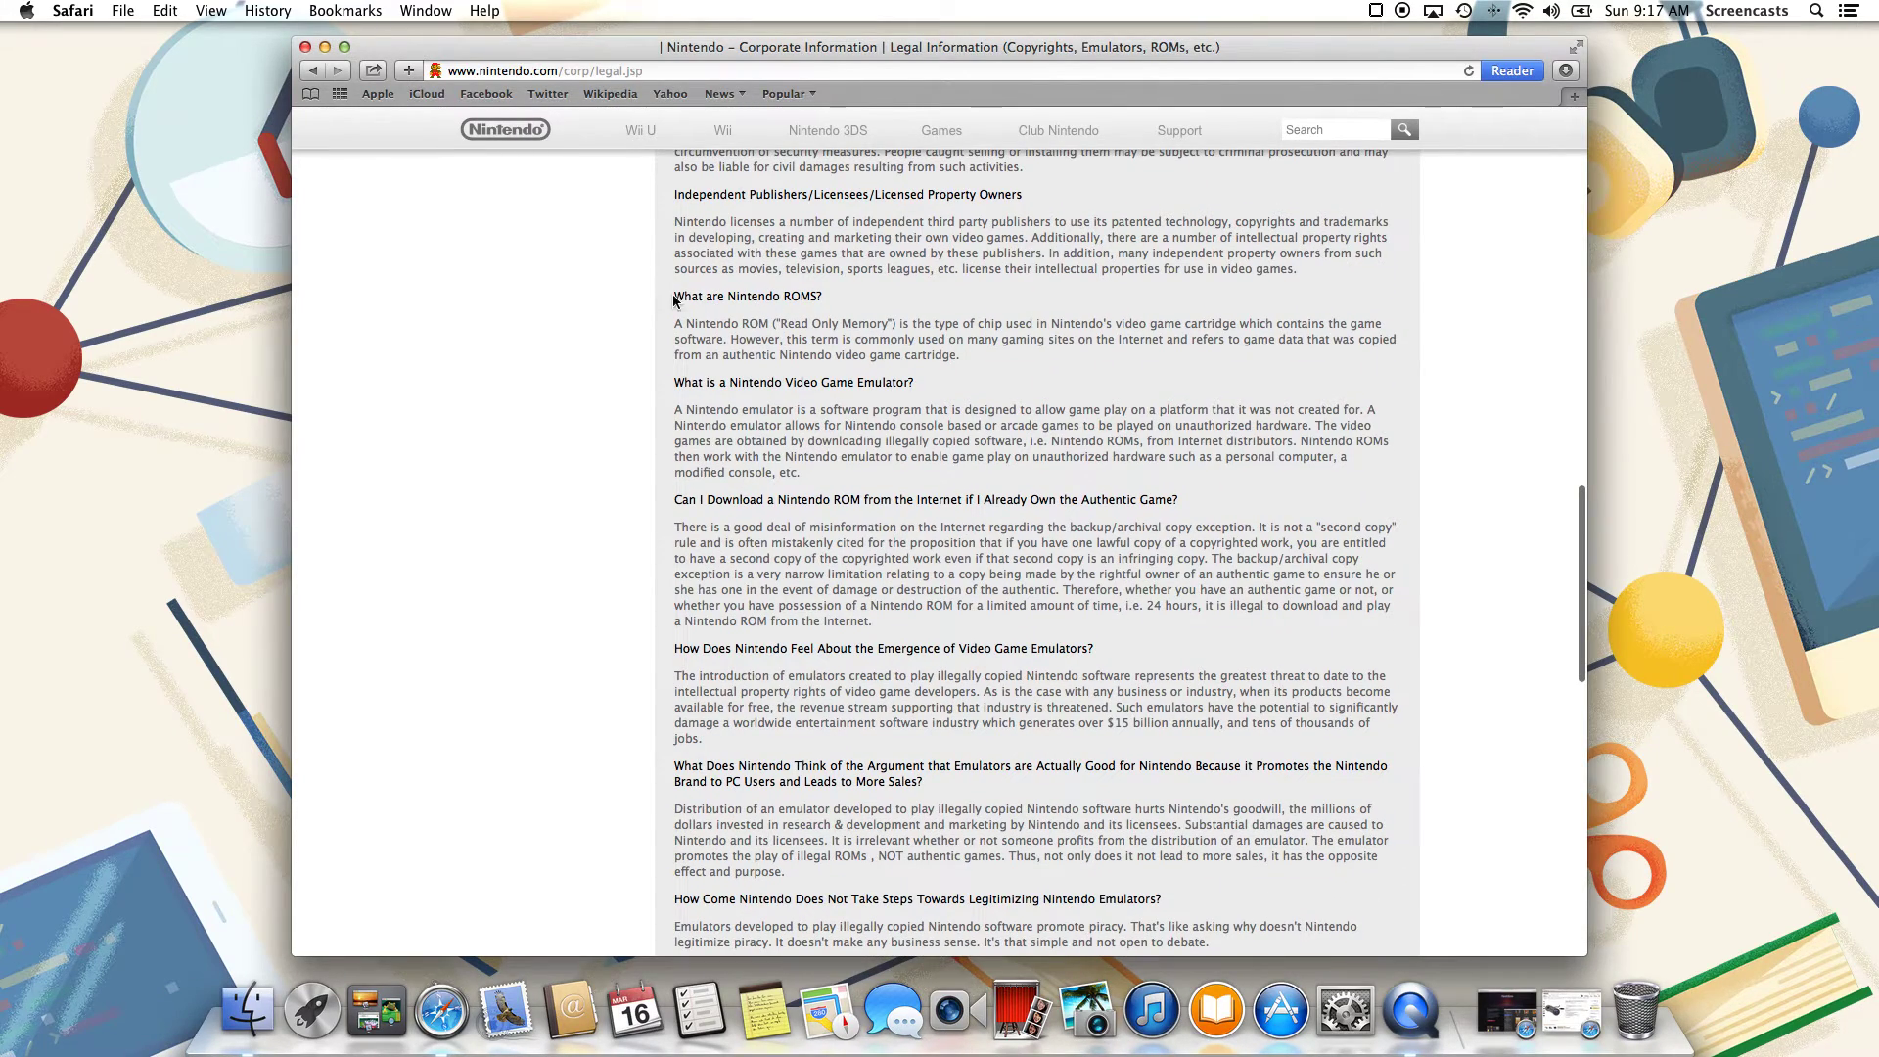
drag(673, 296, 1017, 754)
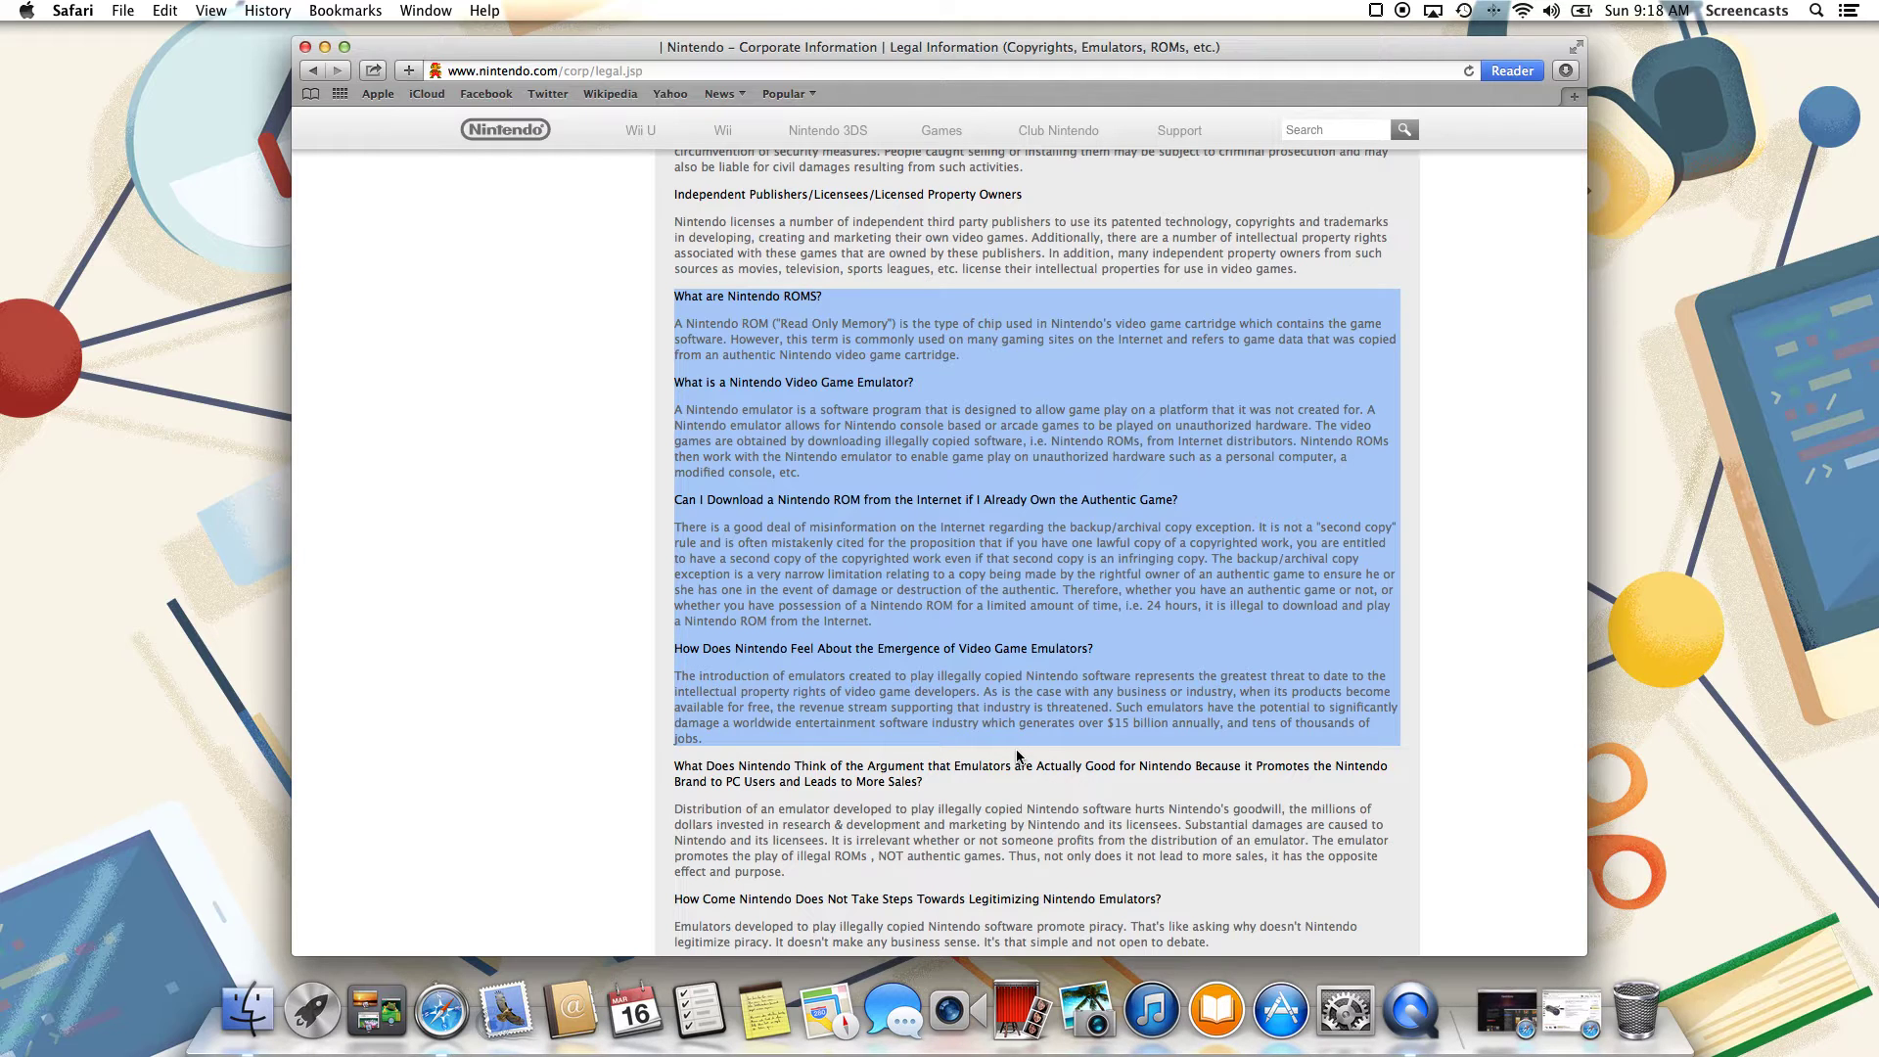
key(super+w)
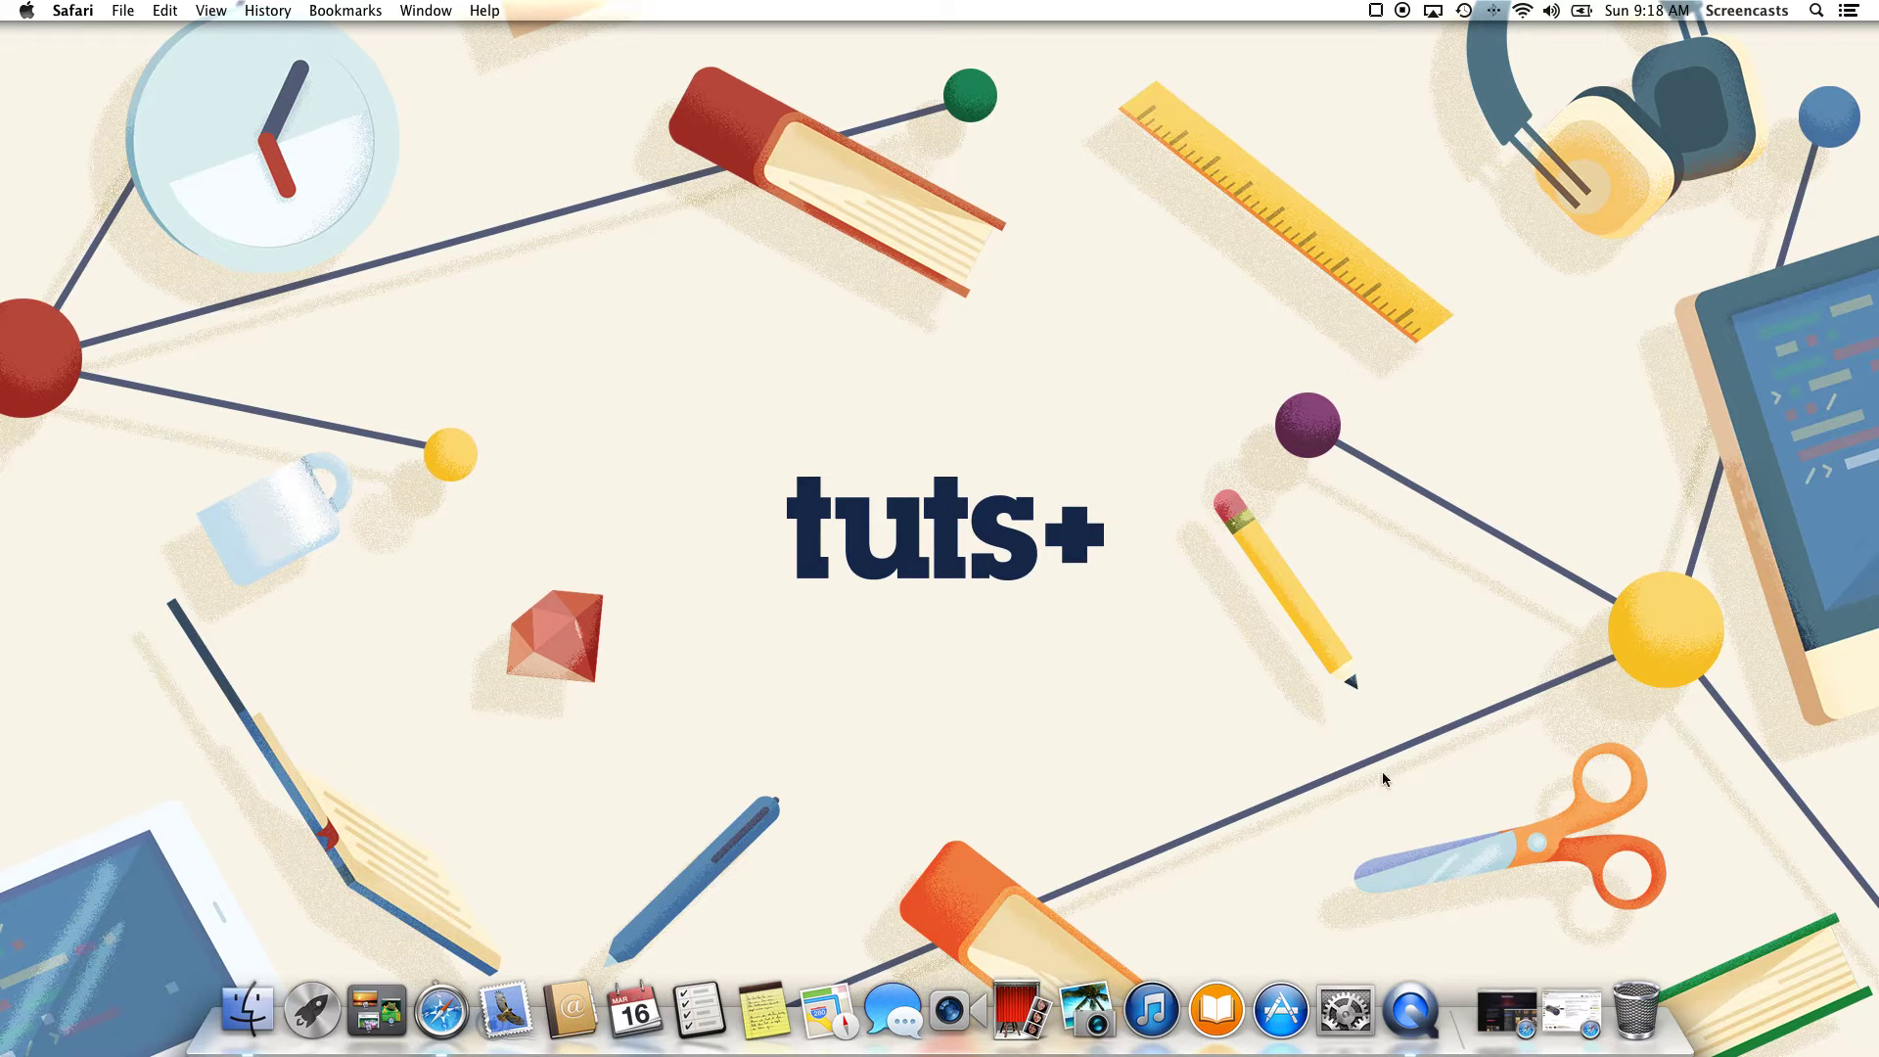
- Download OpenEmu and the Game (ROM) Starter Pack from openemu.org, and close the page
click(1493, 1021)
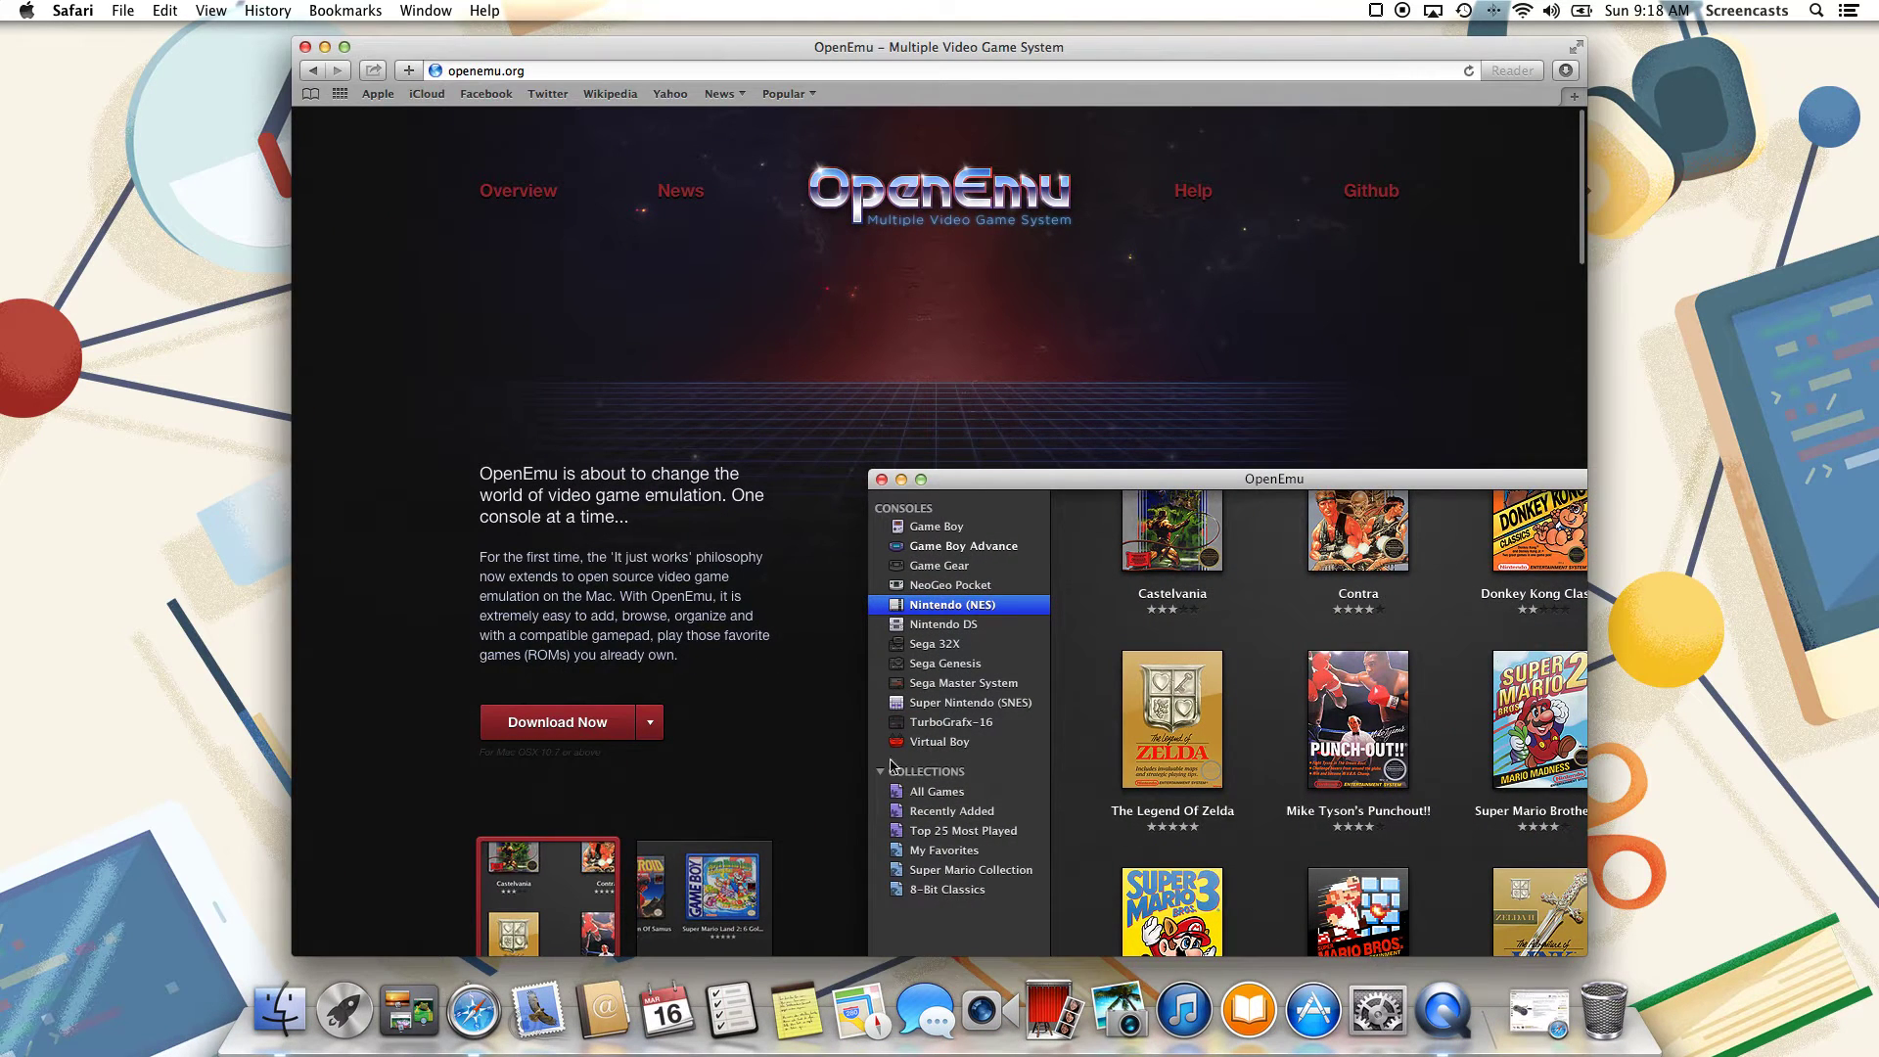
click(568, 726)
click(662, 731)
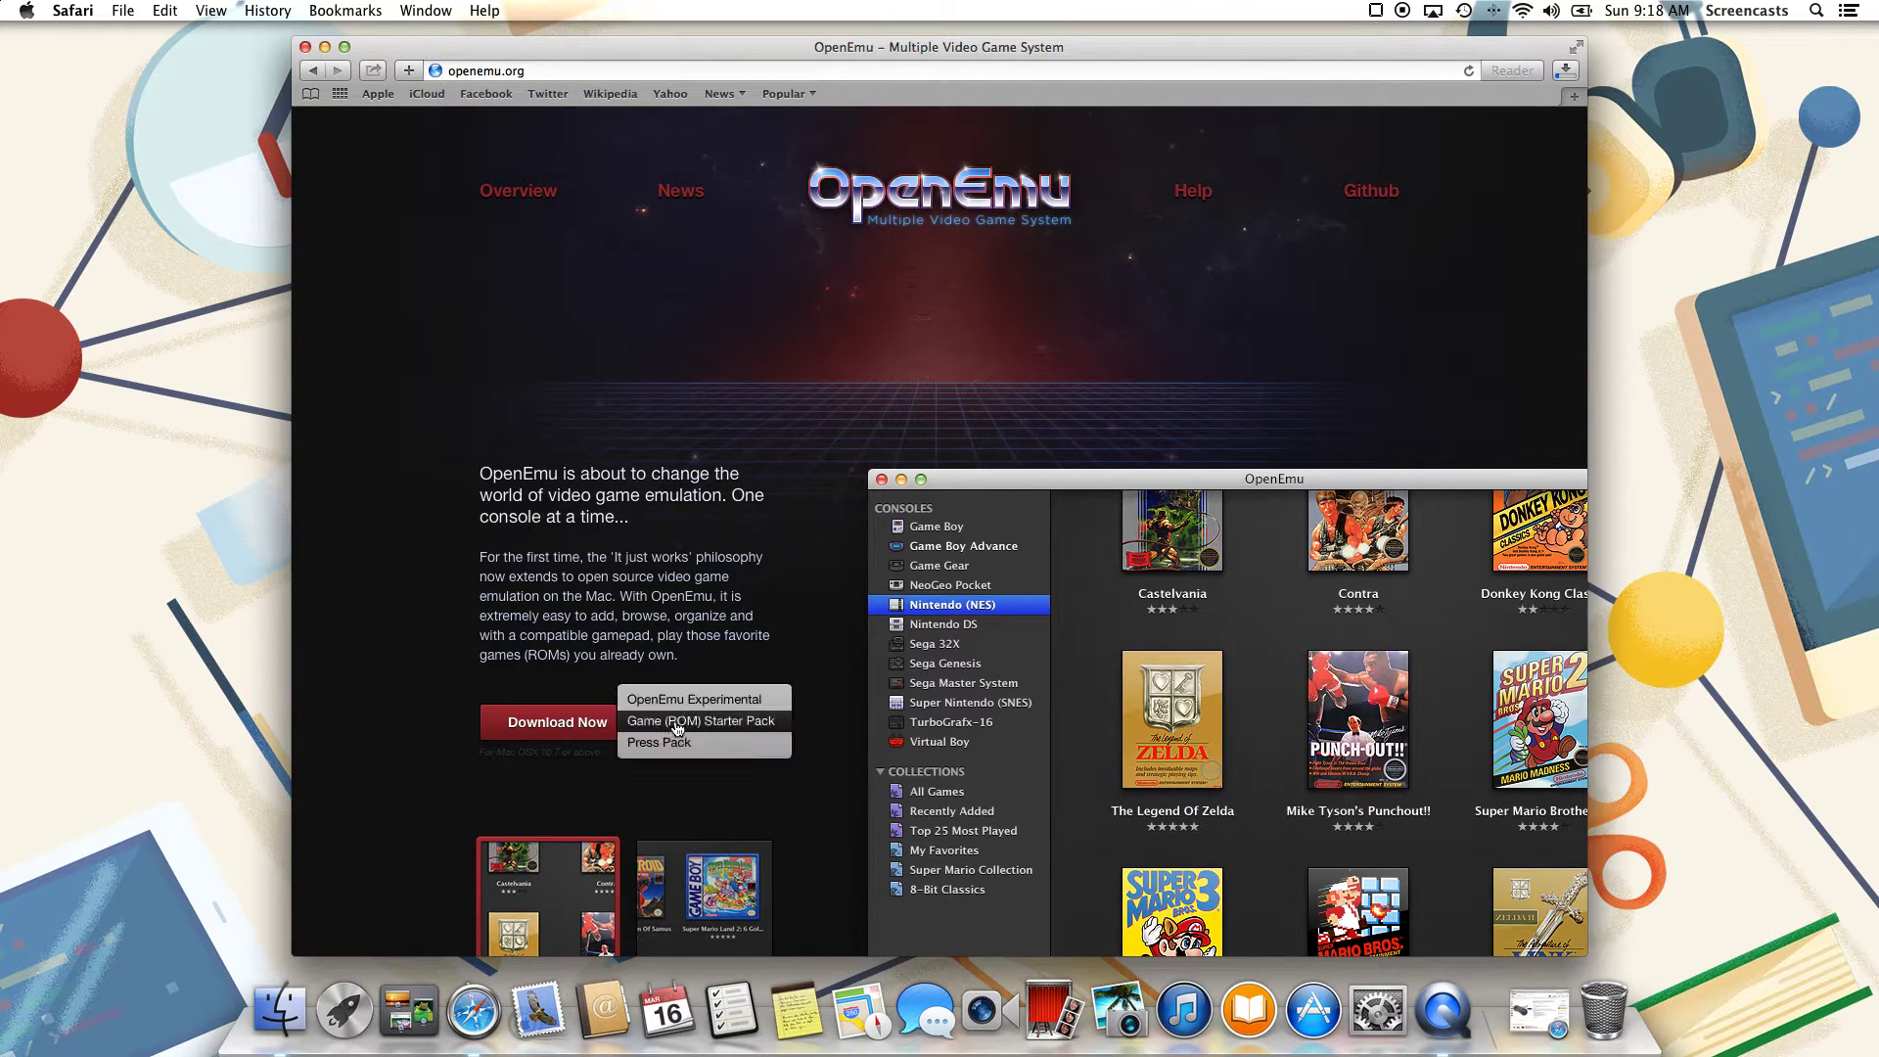
click(712, 723)
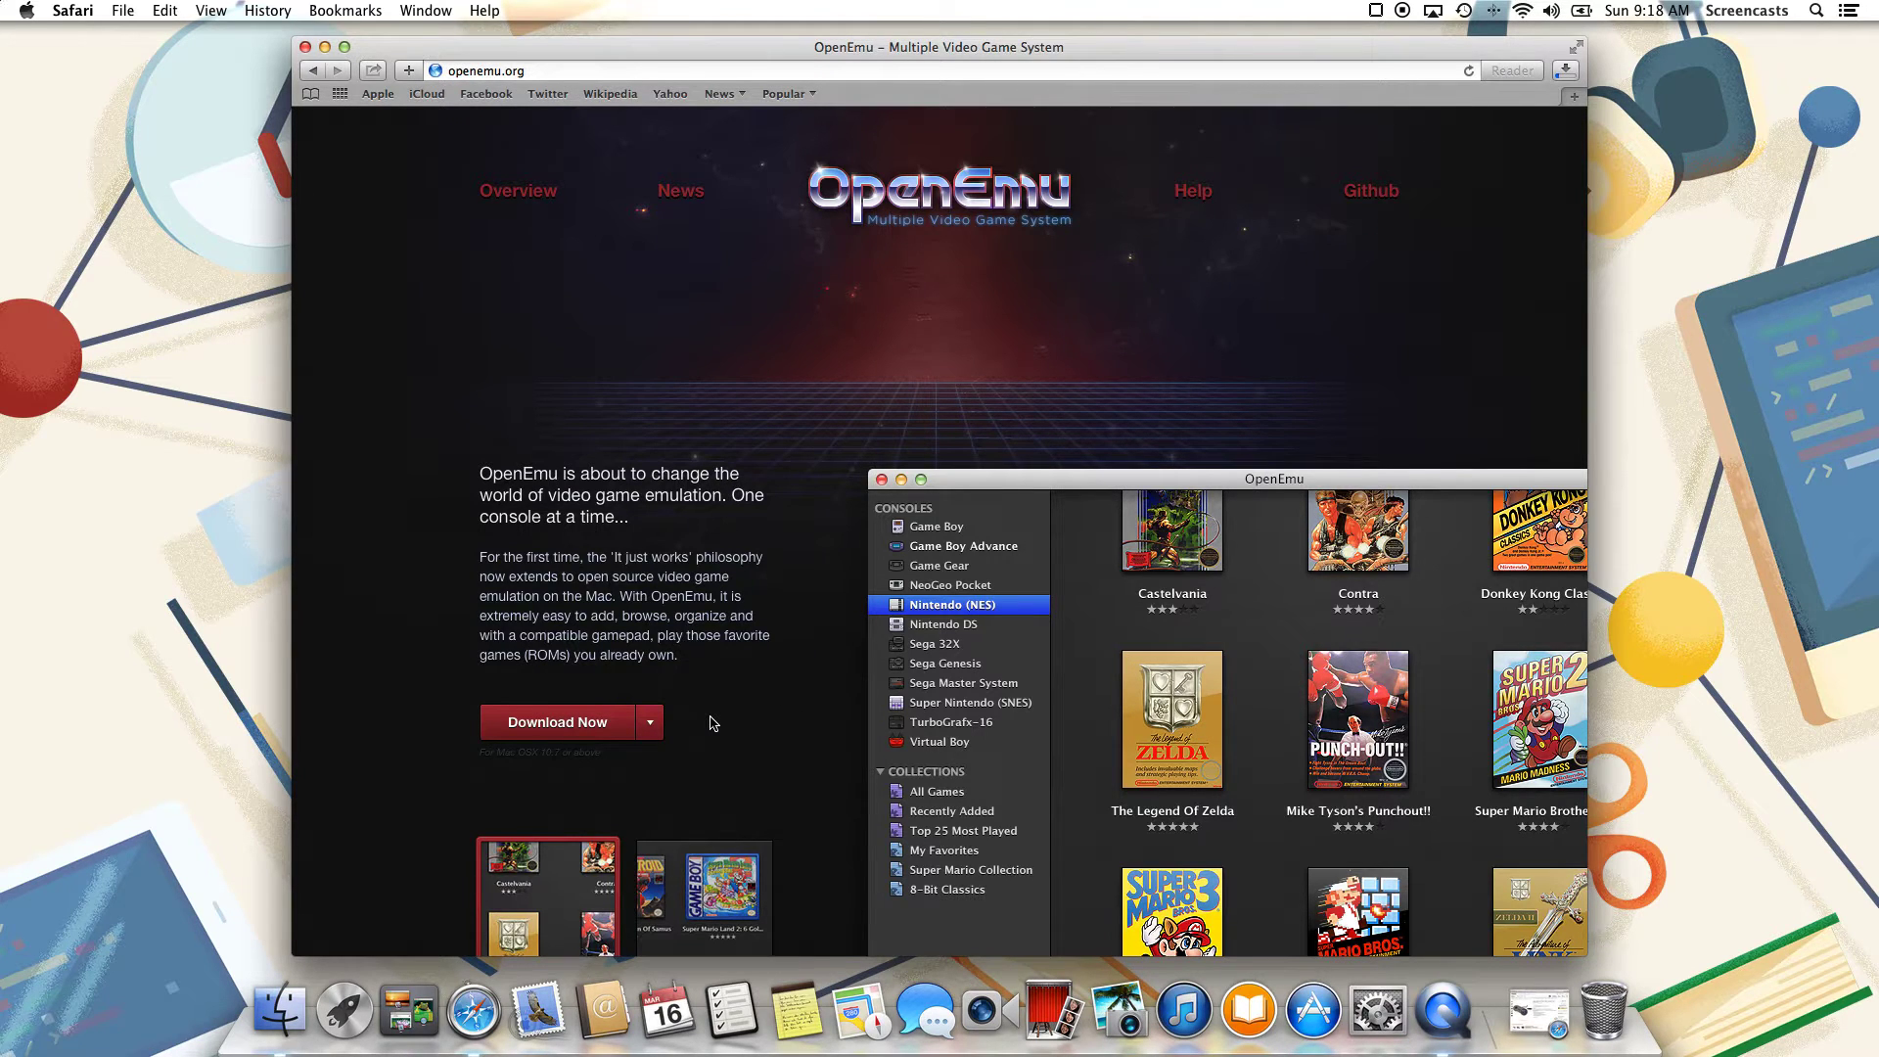
key(super+w)
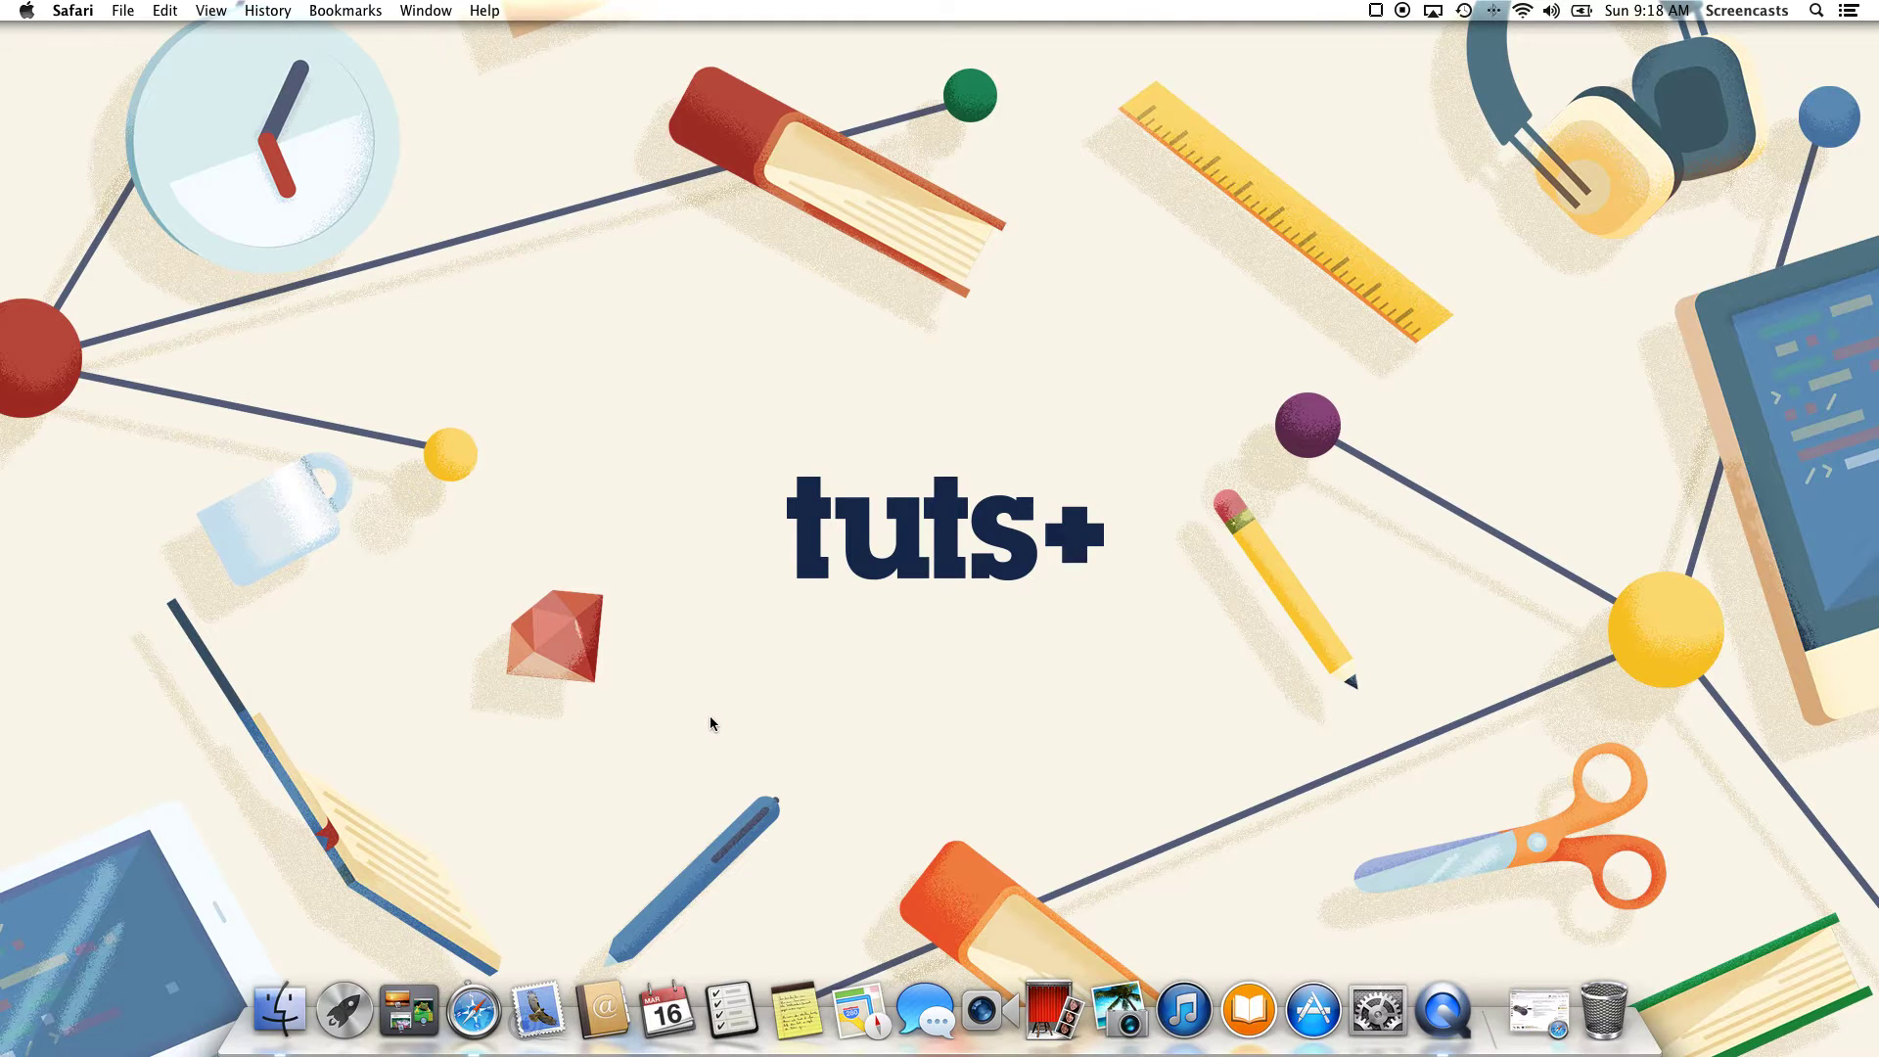
- In Finder, move the OpenEmu application from Downloads to the Applications folder
click(279, 1003)
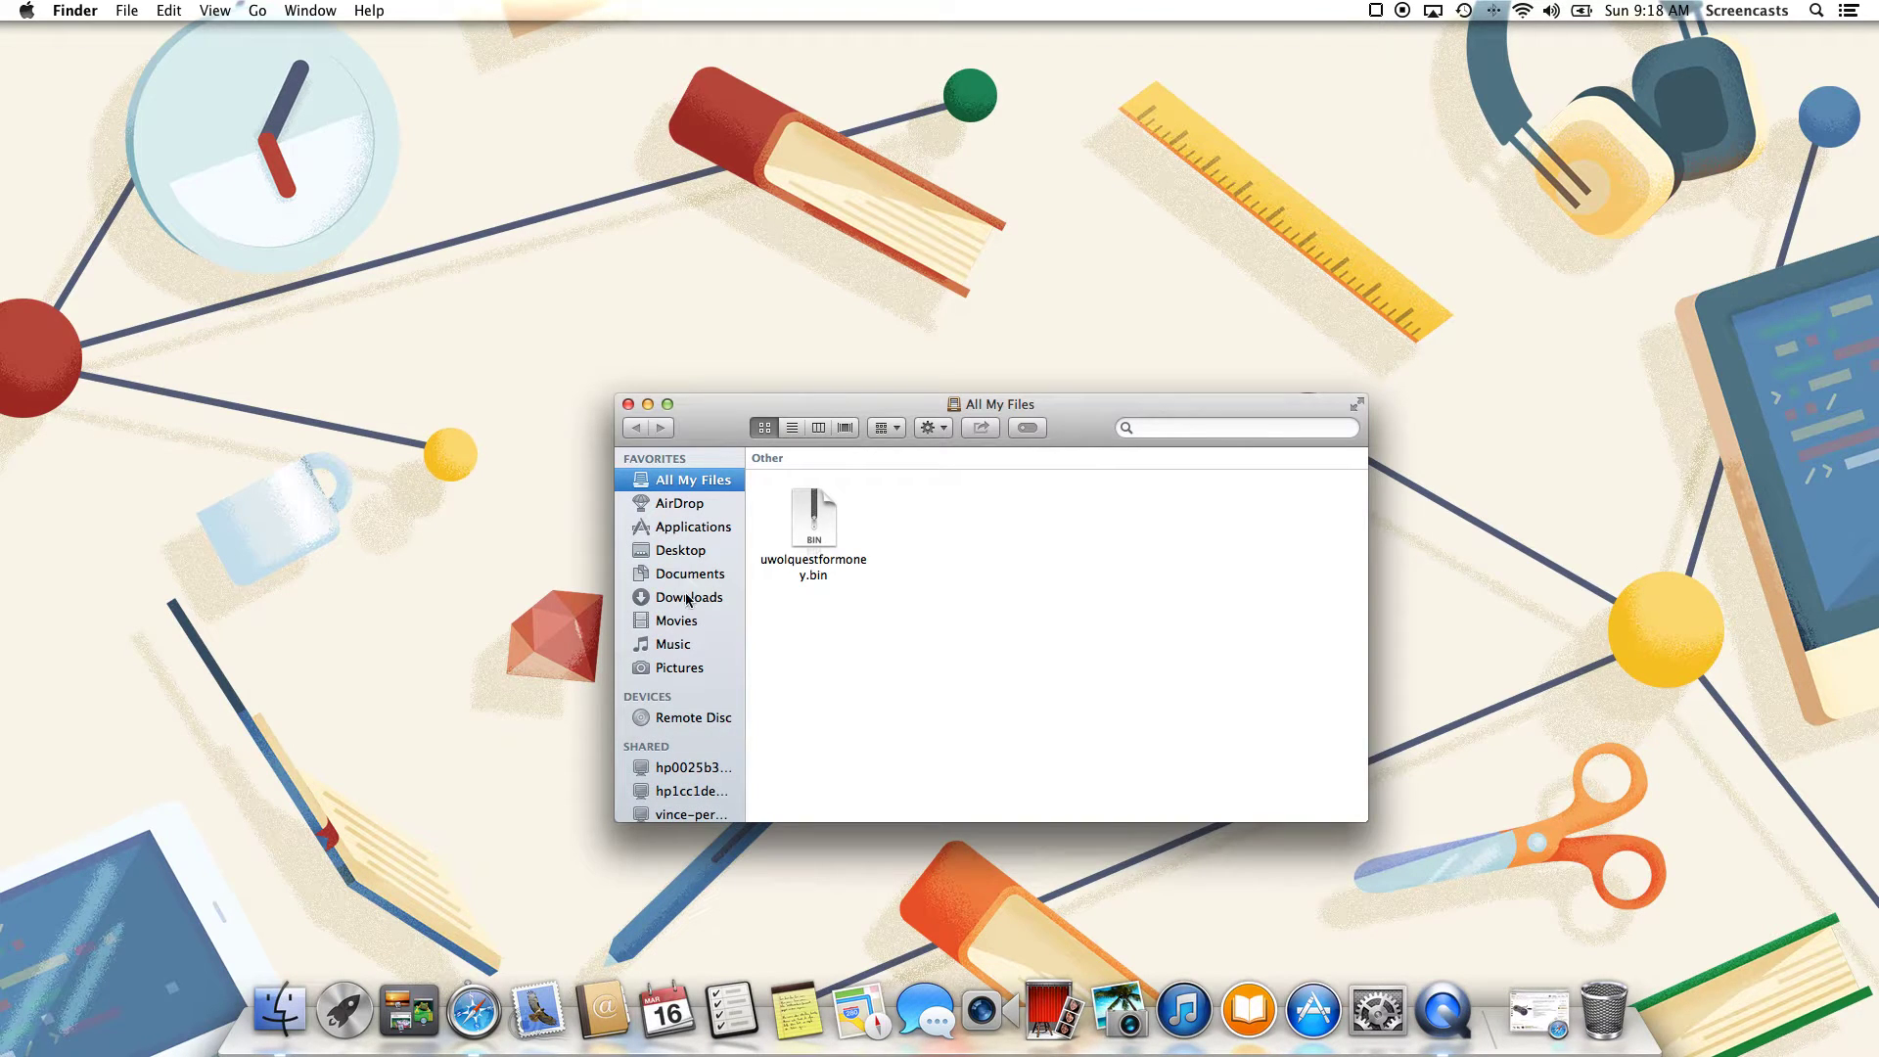
click(688, 599)
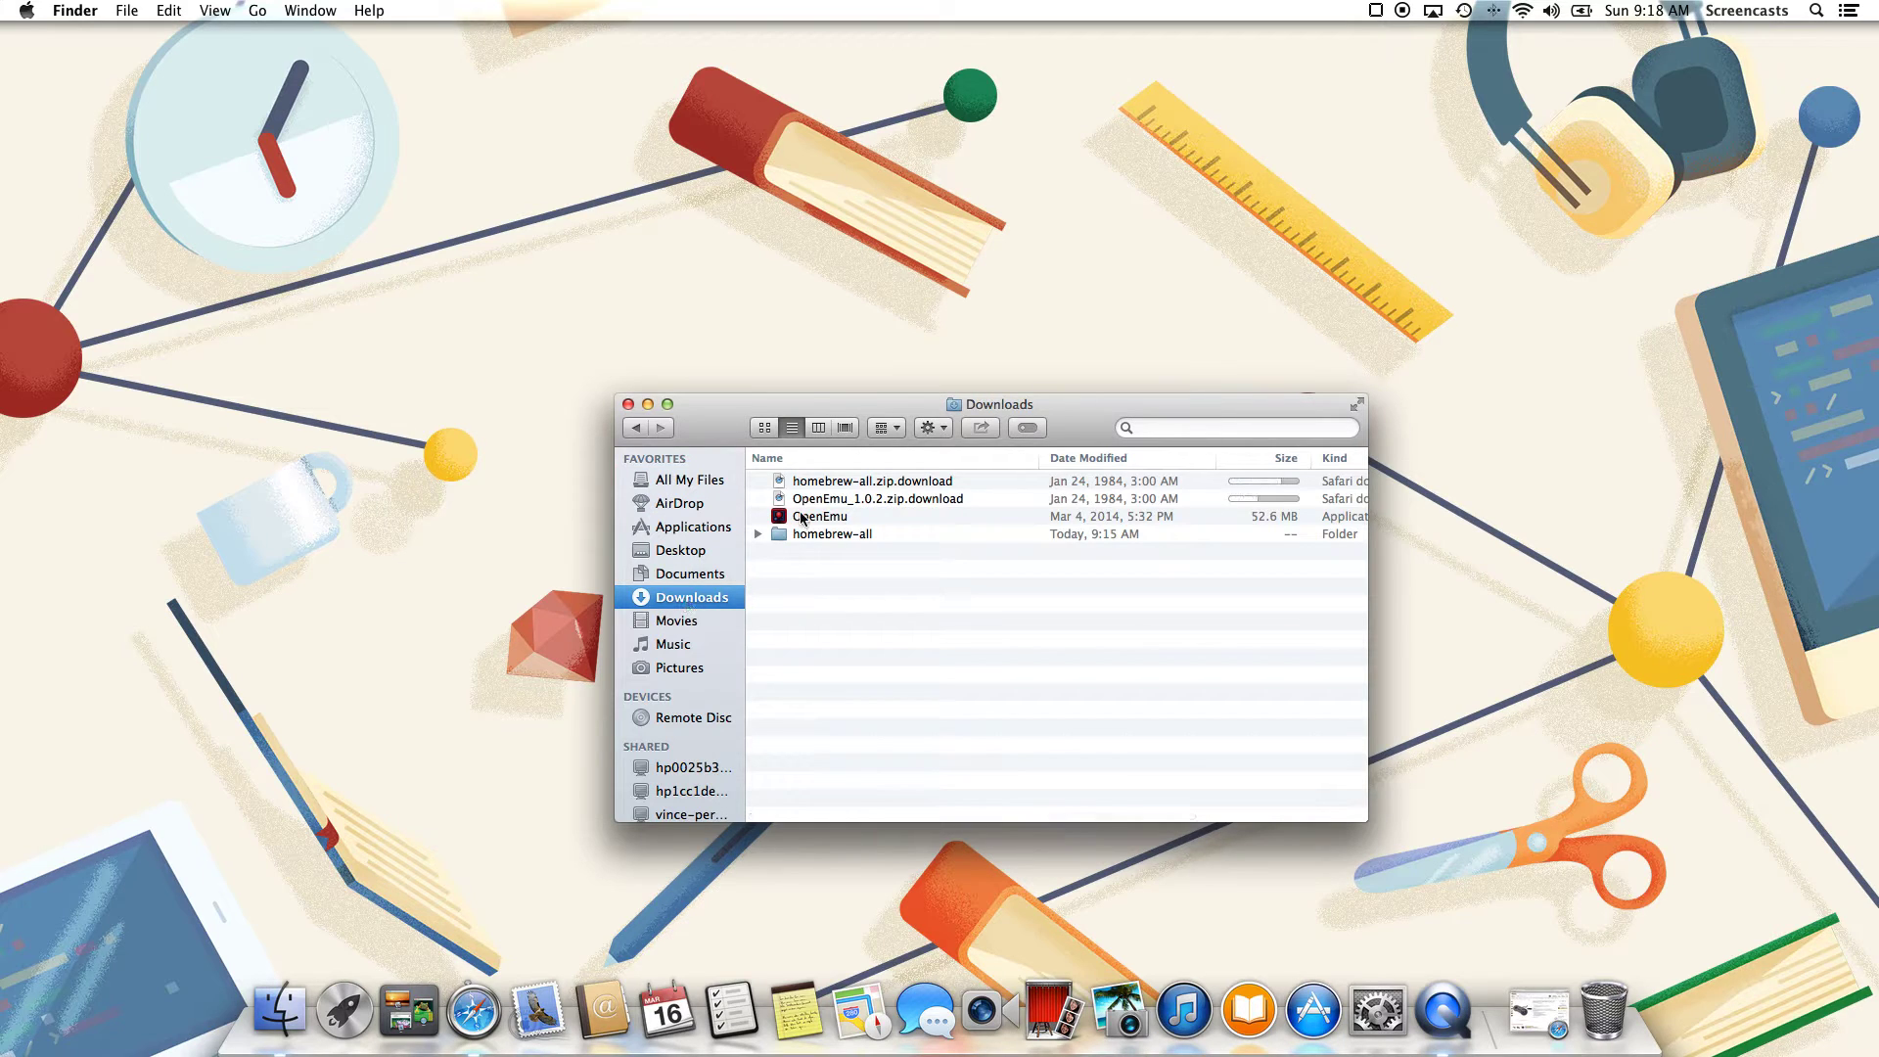
drag(800, 518, 726, 529)
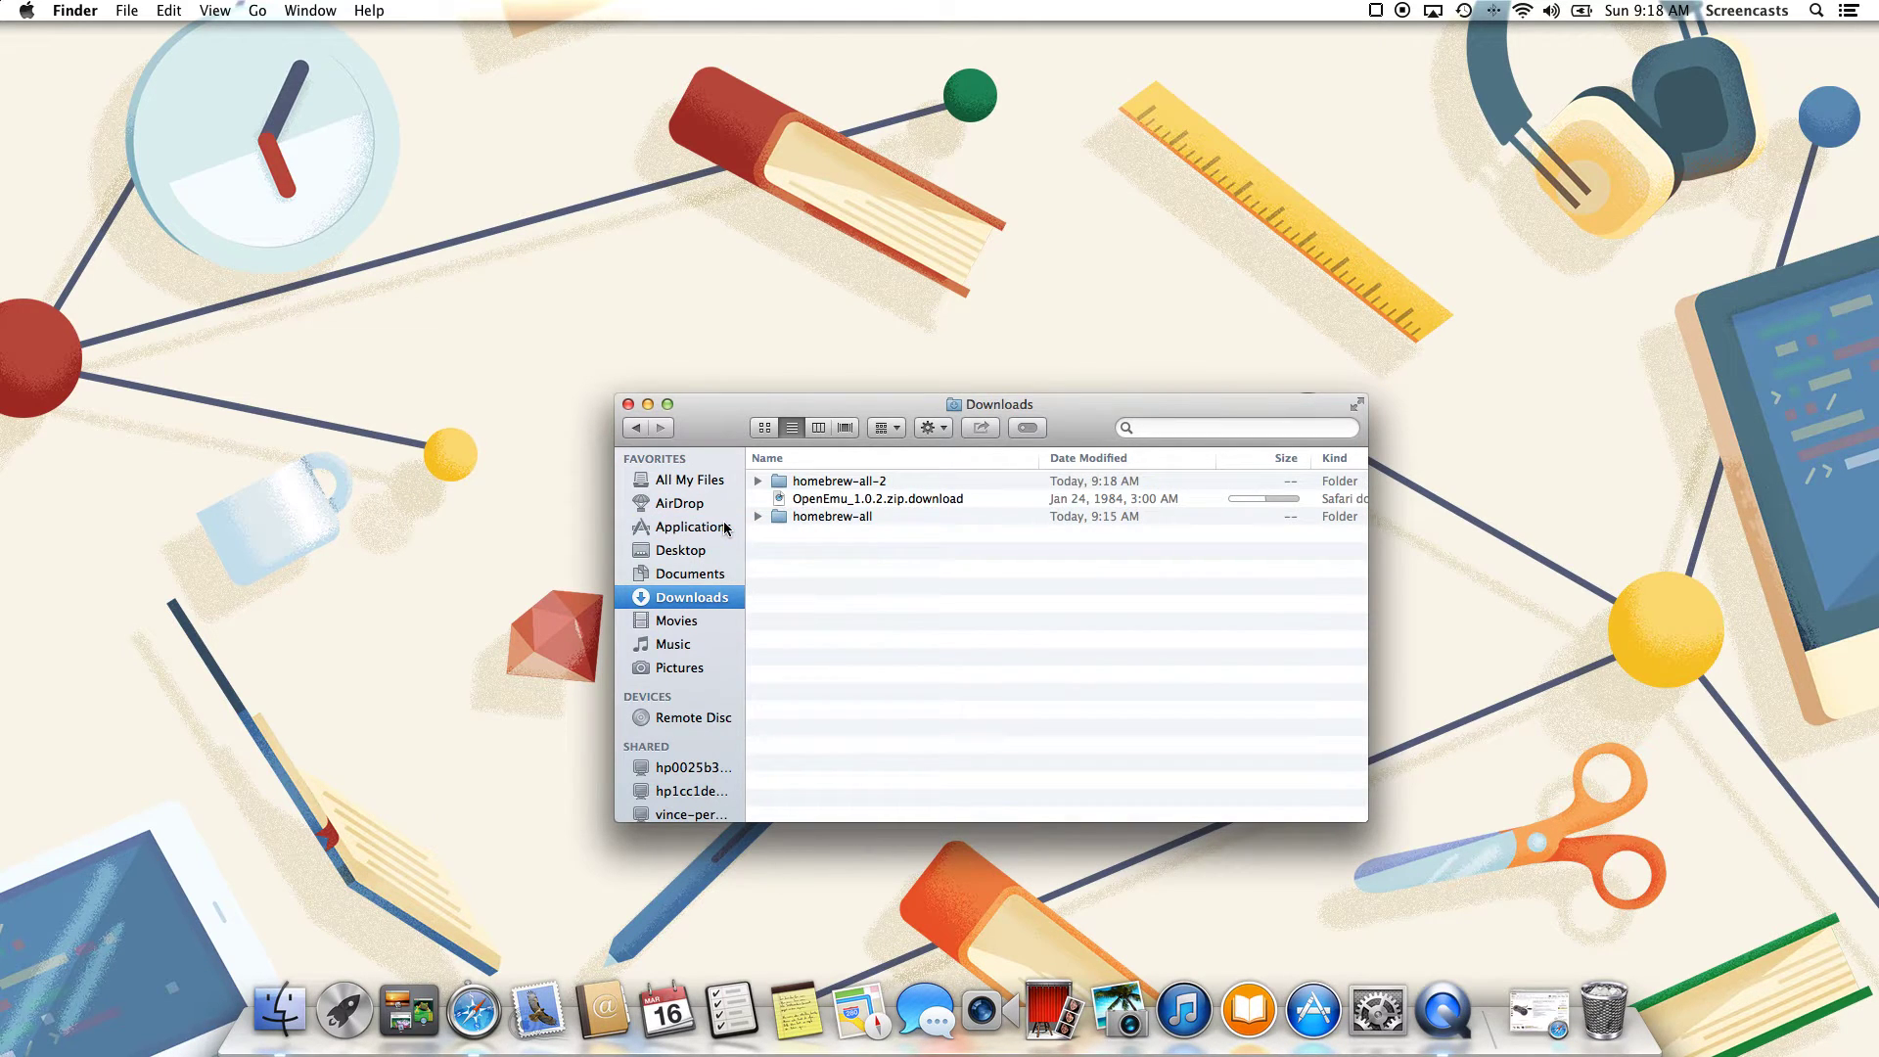
- Launch OpenEmu from the Applications folder, allow the downloaded app to open, and hide Finder
click(680, 529)
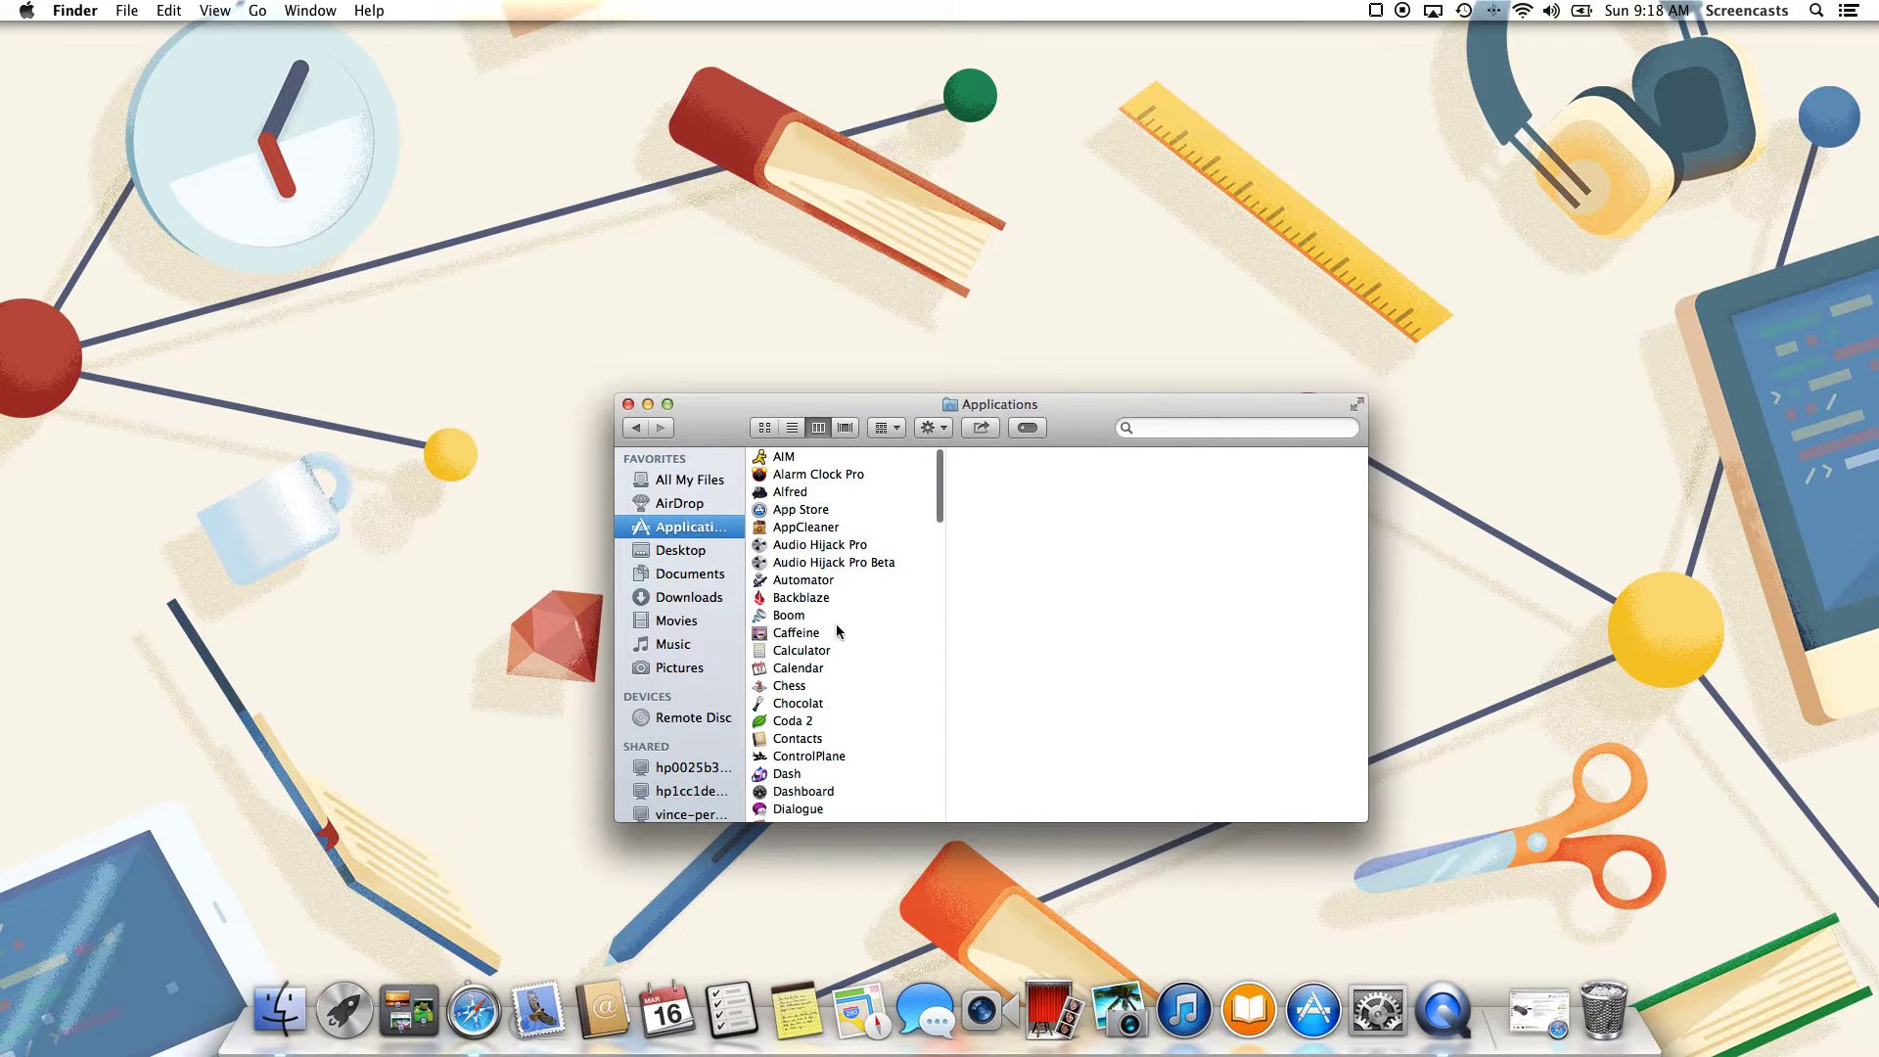
scroll(839, 631, down, 15)
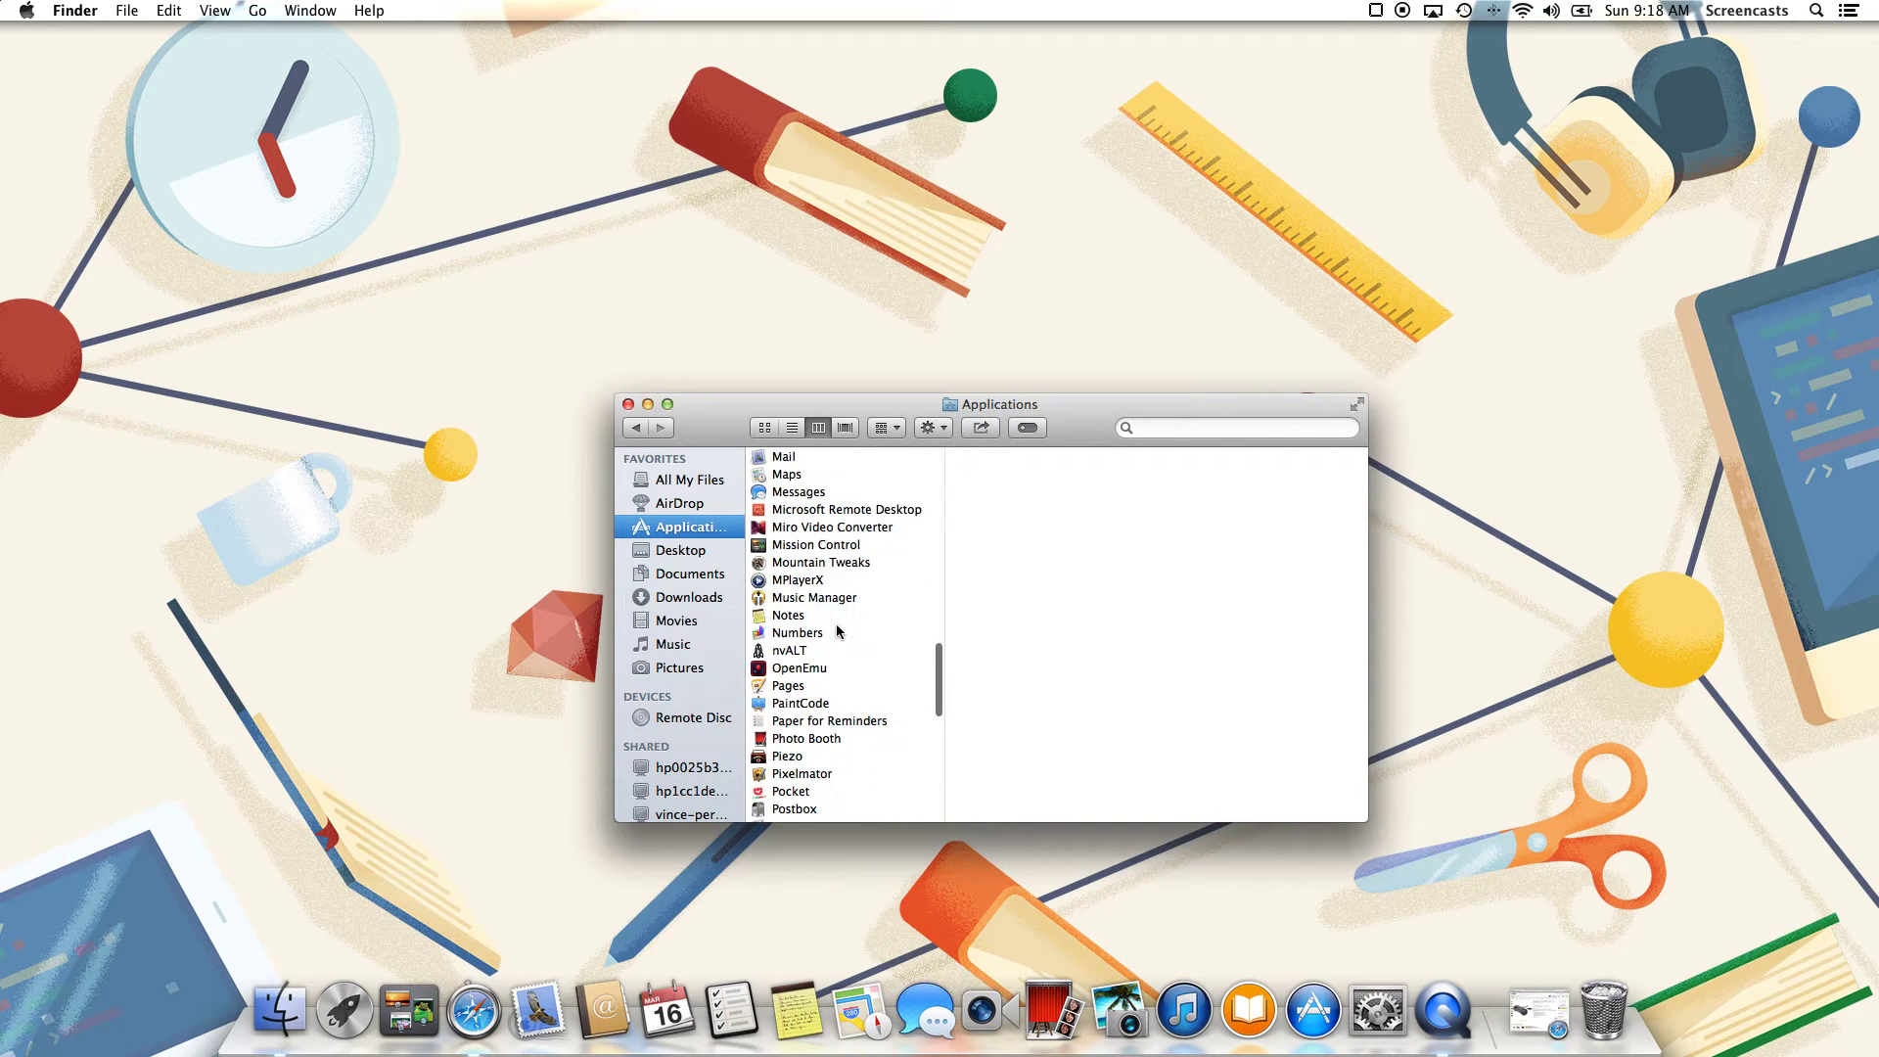
double_click(816, 671)
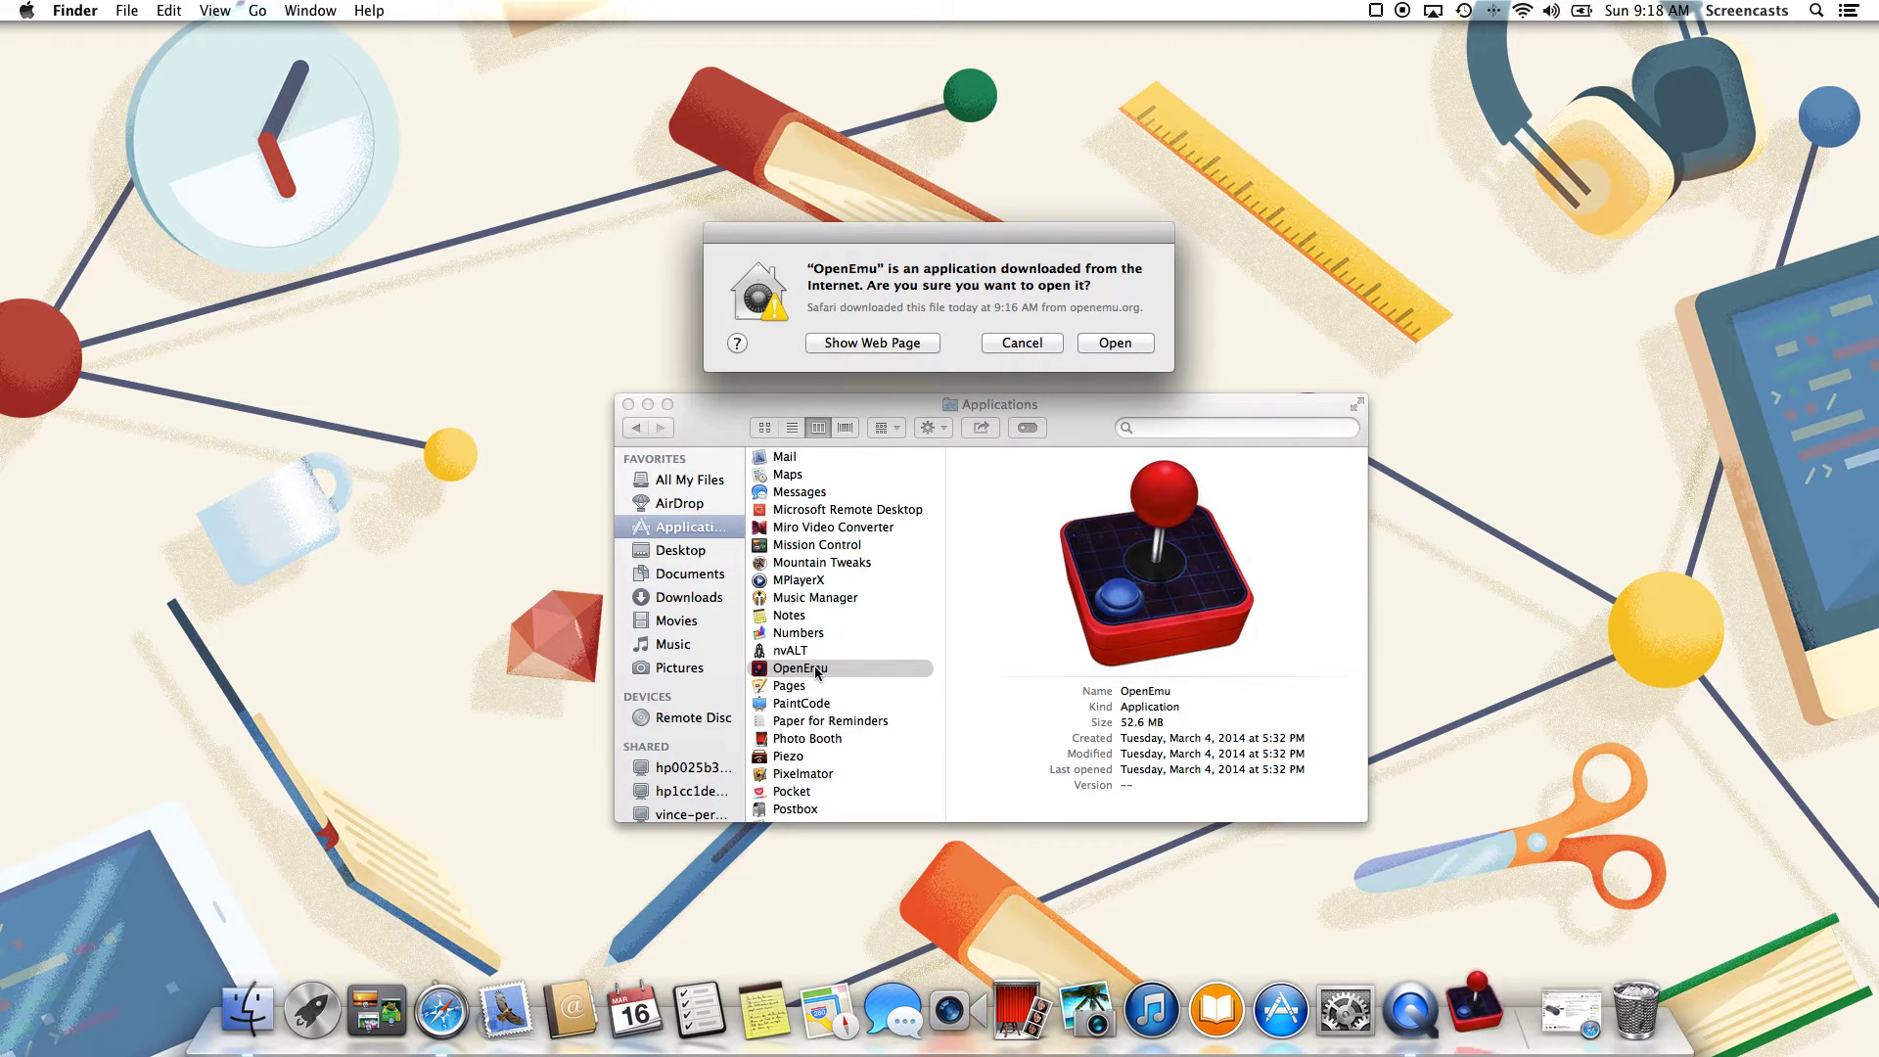
click(1092, 343)
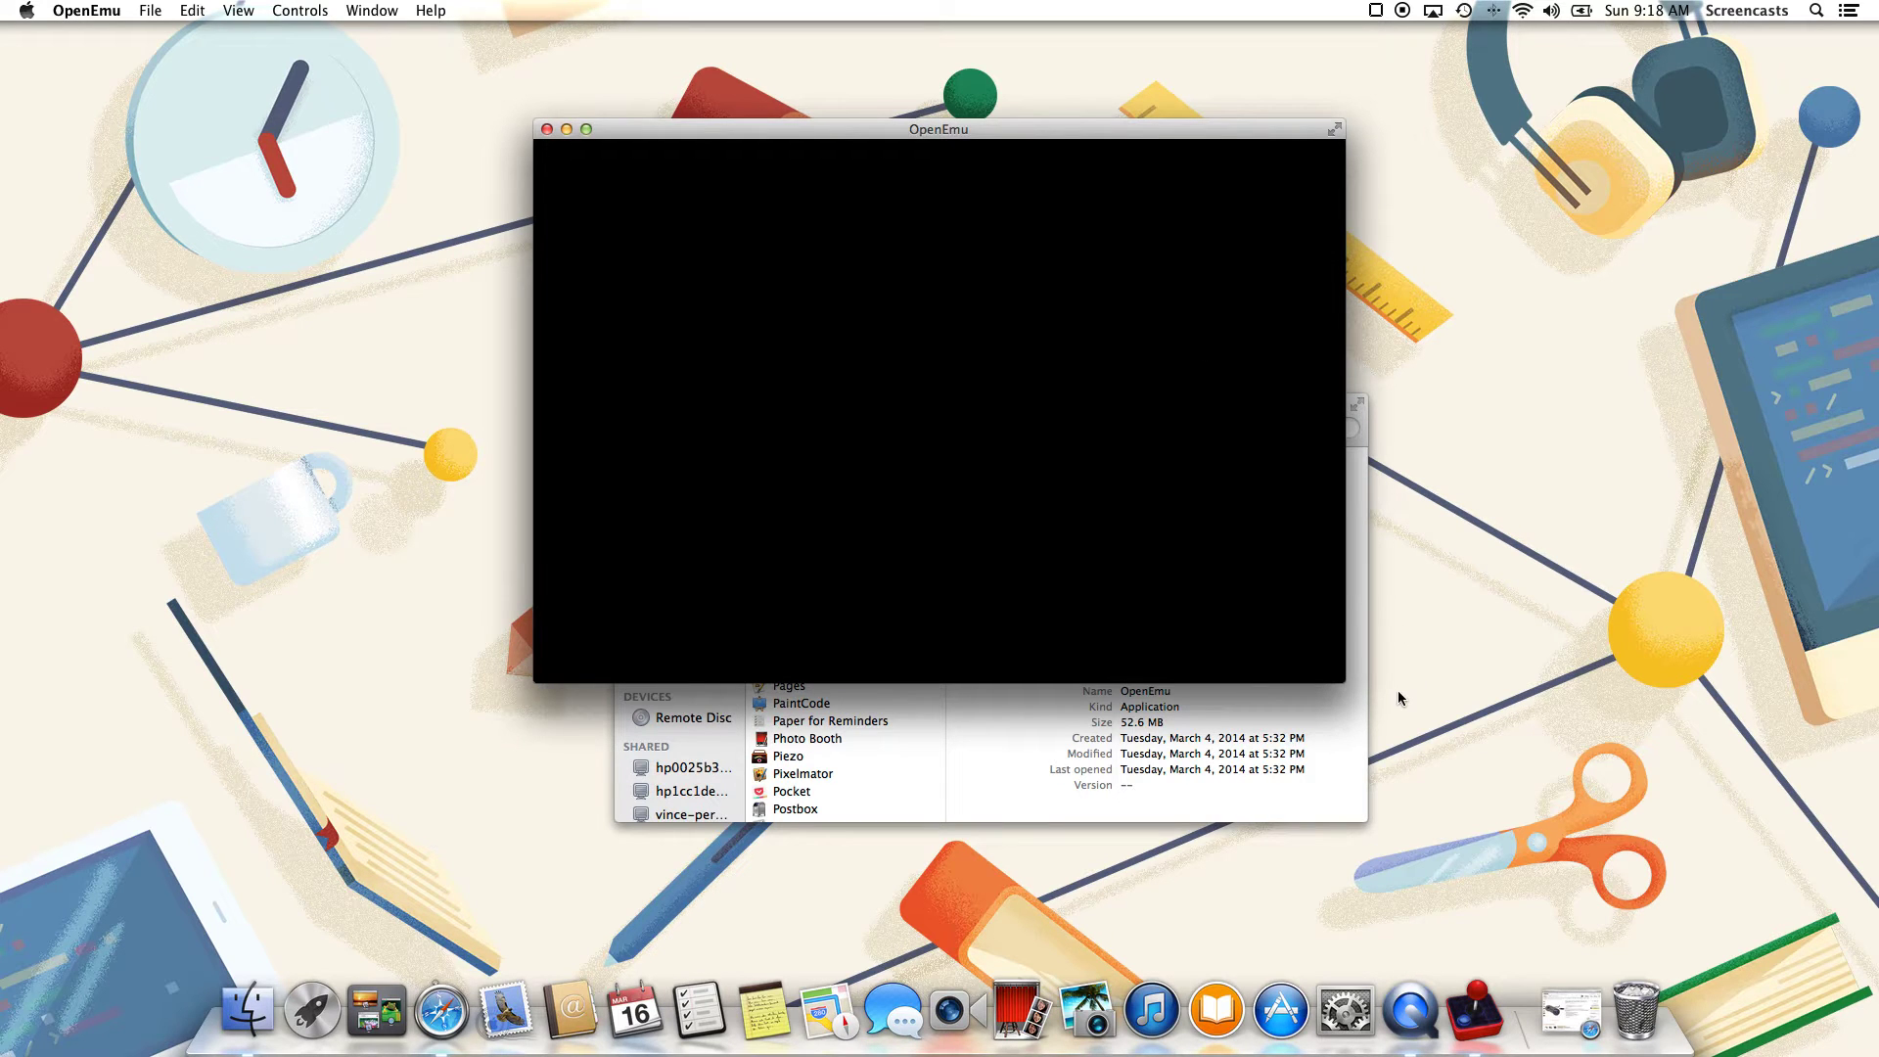
click(1302, 722)
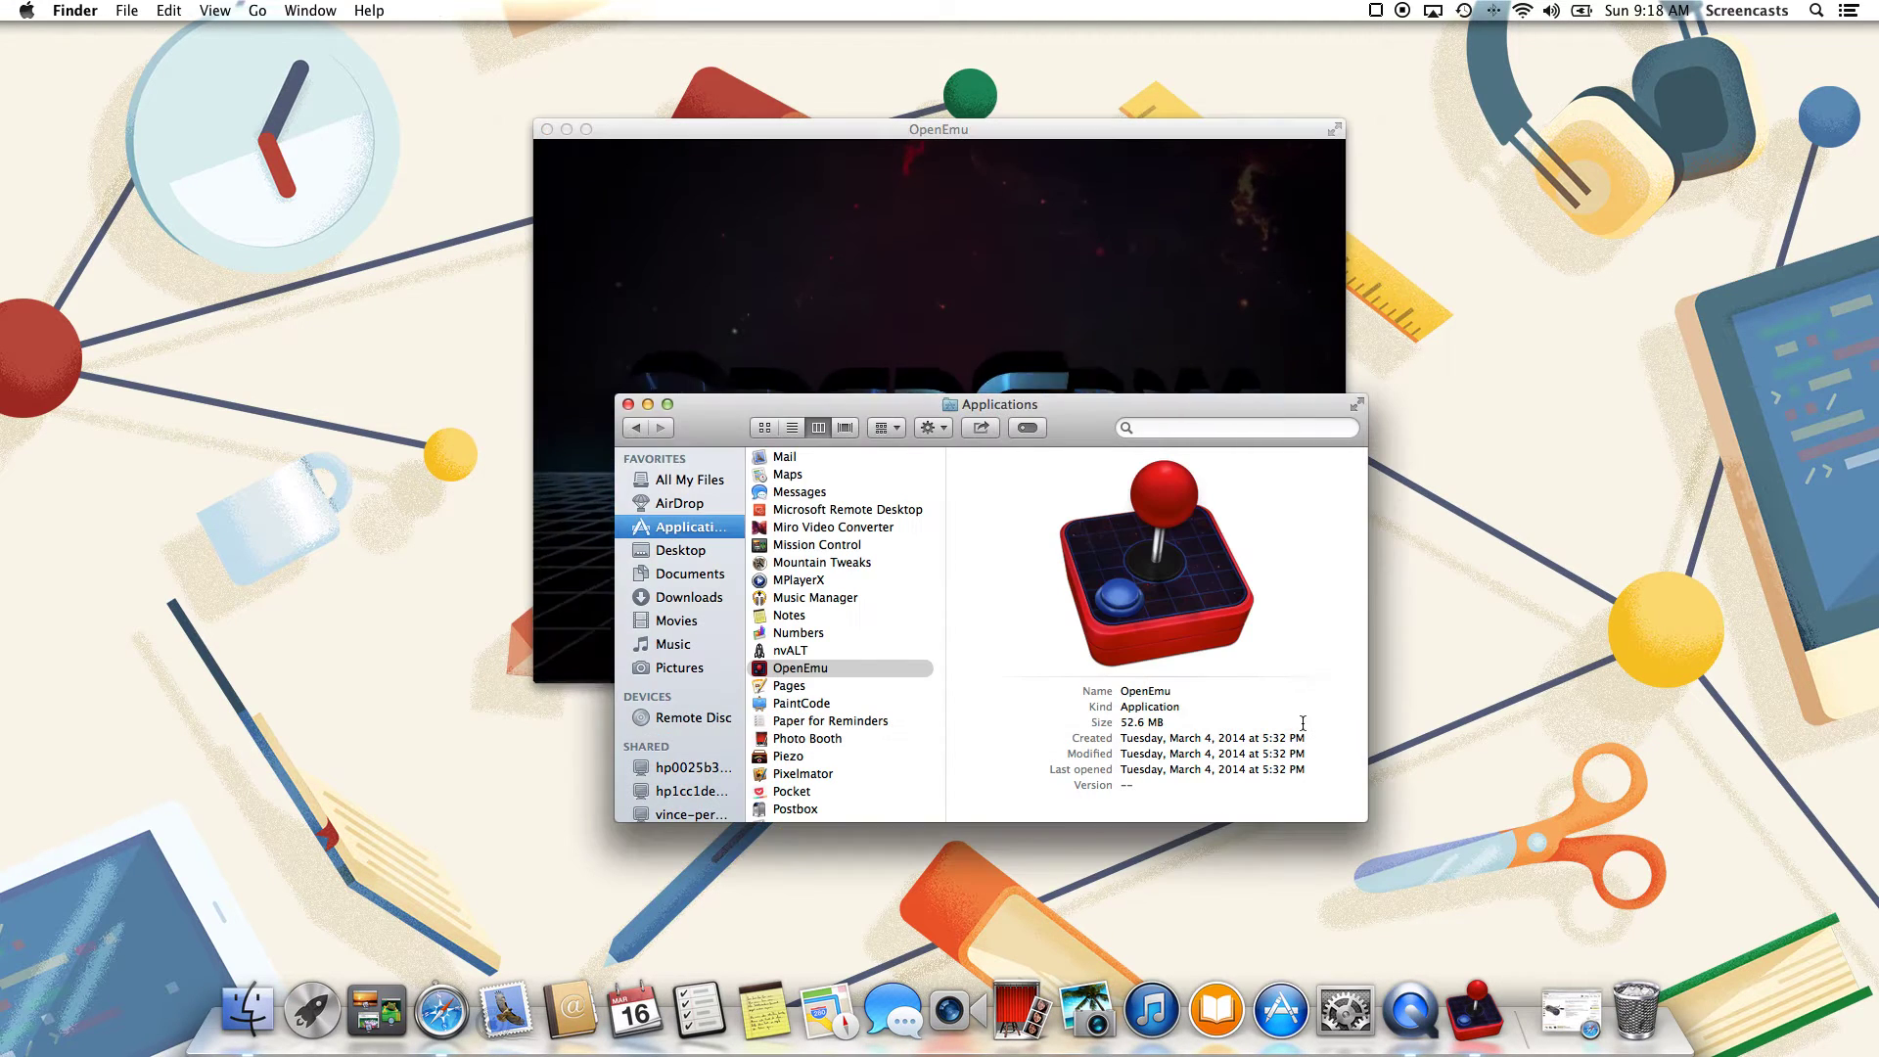
key(super+h)
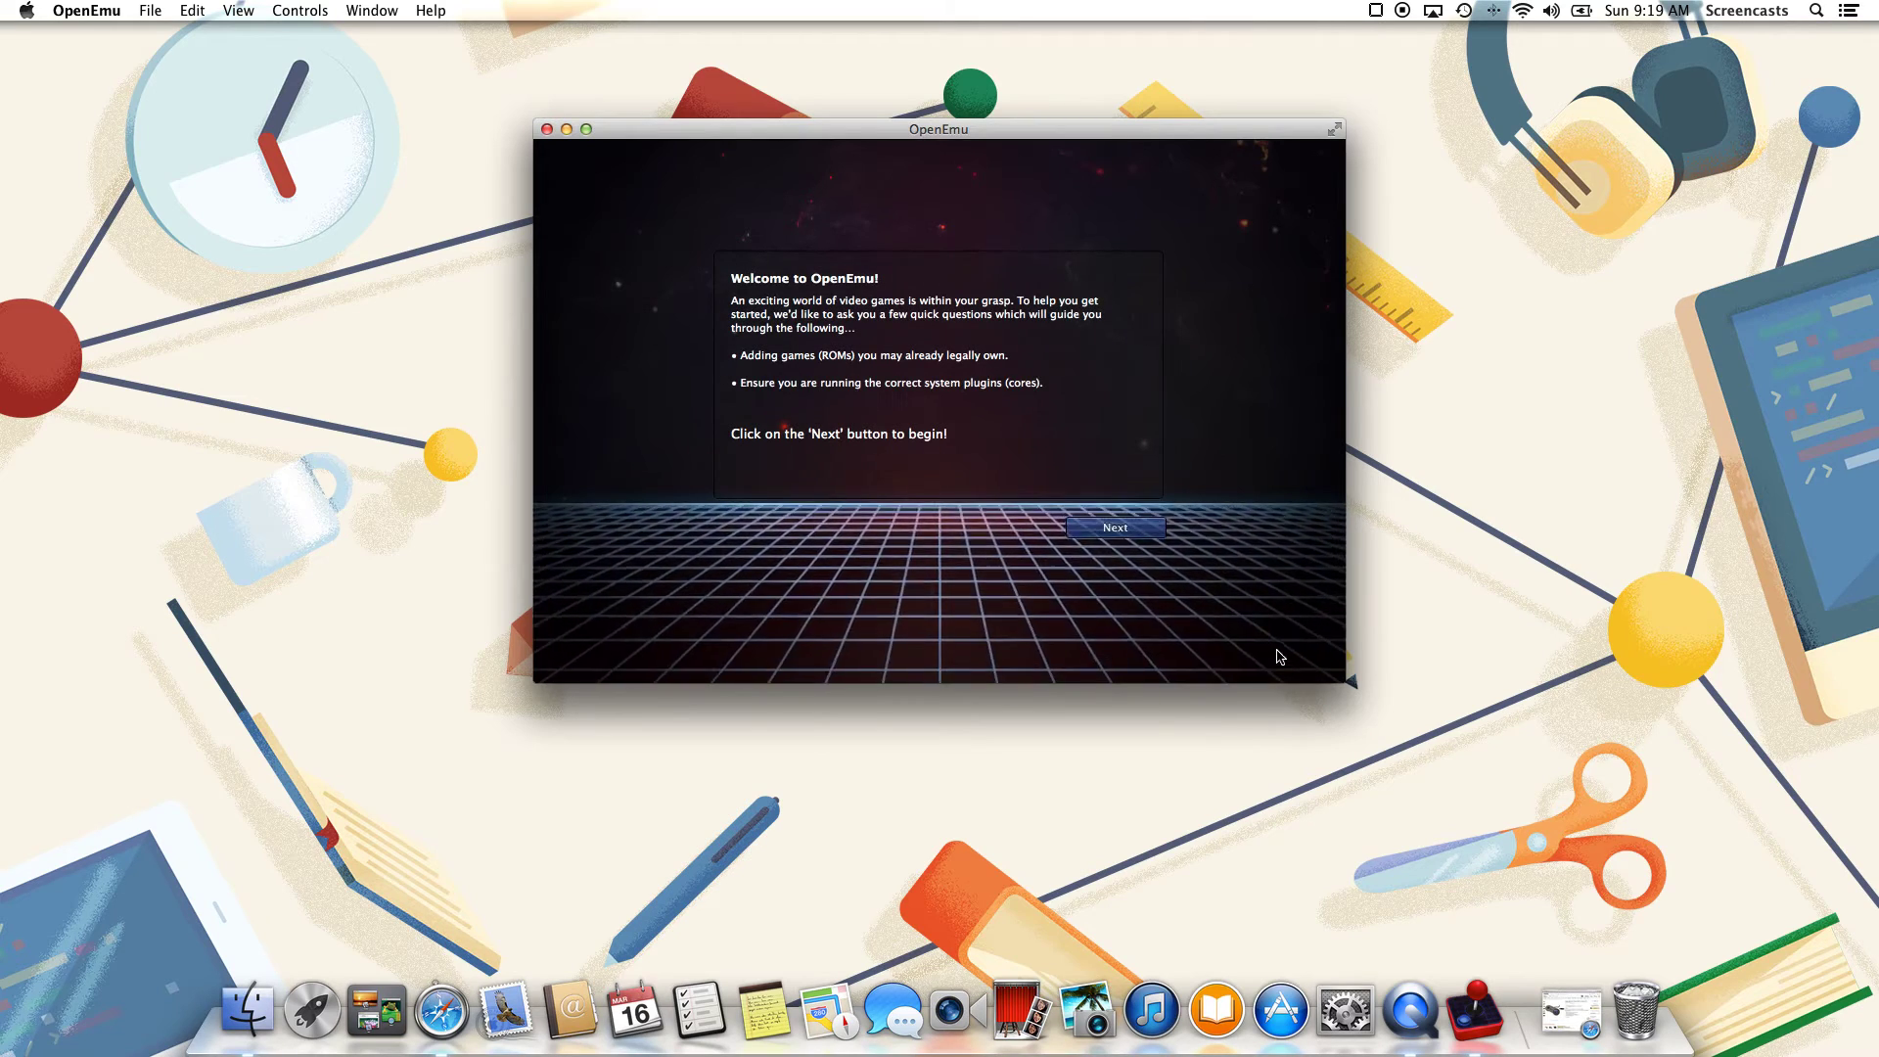
- Begin the OpenEmu setup, review the system cores list, and accept all the checked cores for installation
click(1124, 535)
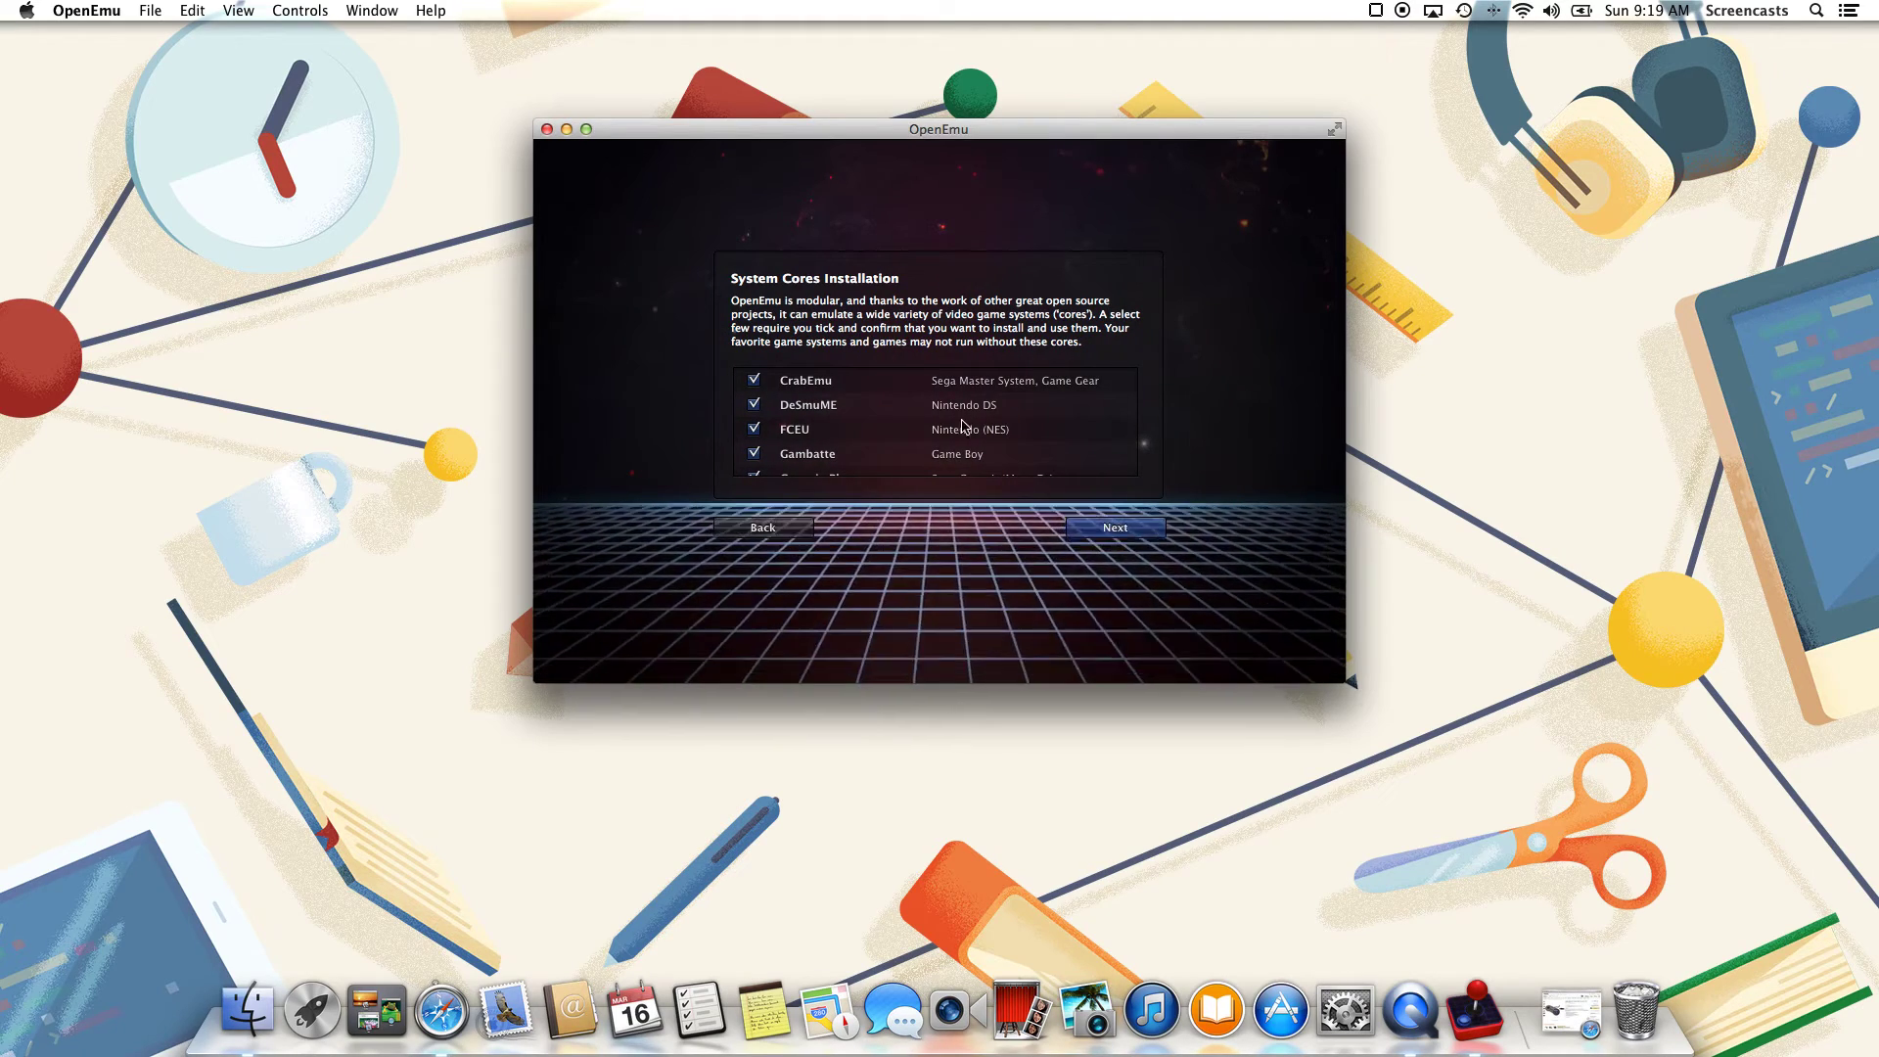
scroll(963, 426, down, 5)
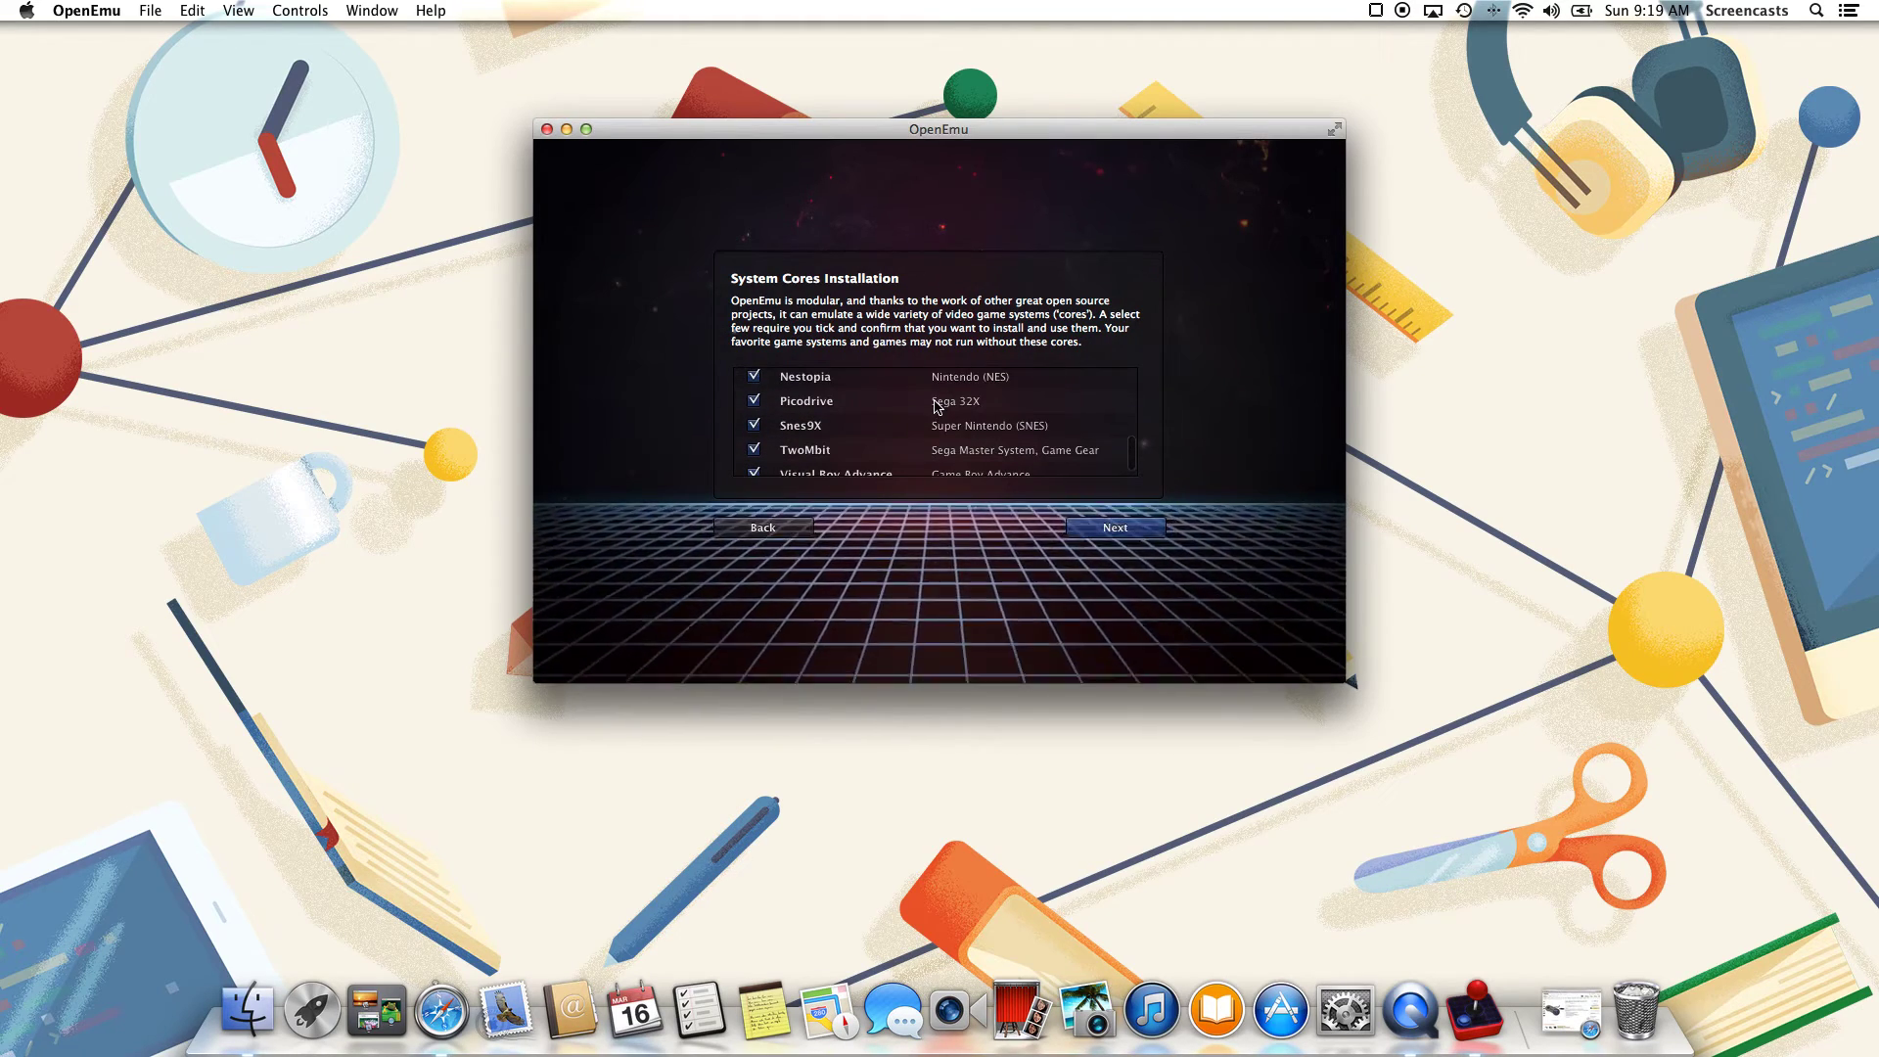
scroll(937, 405, down, 1)
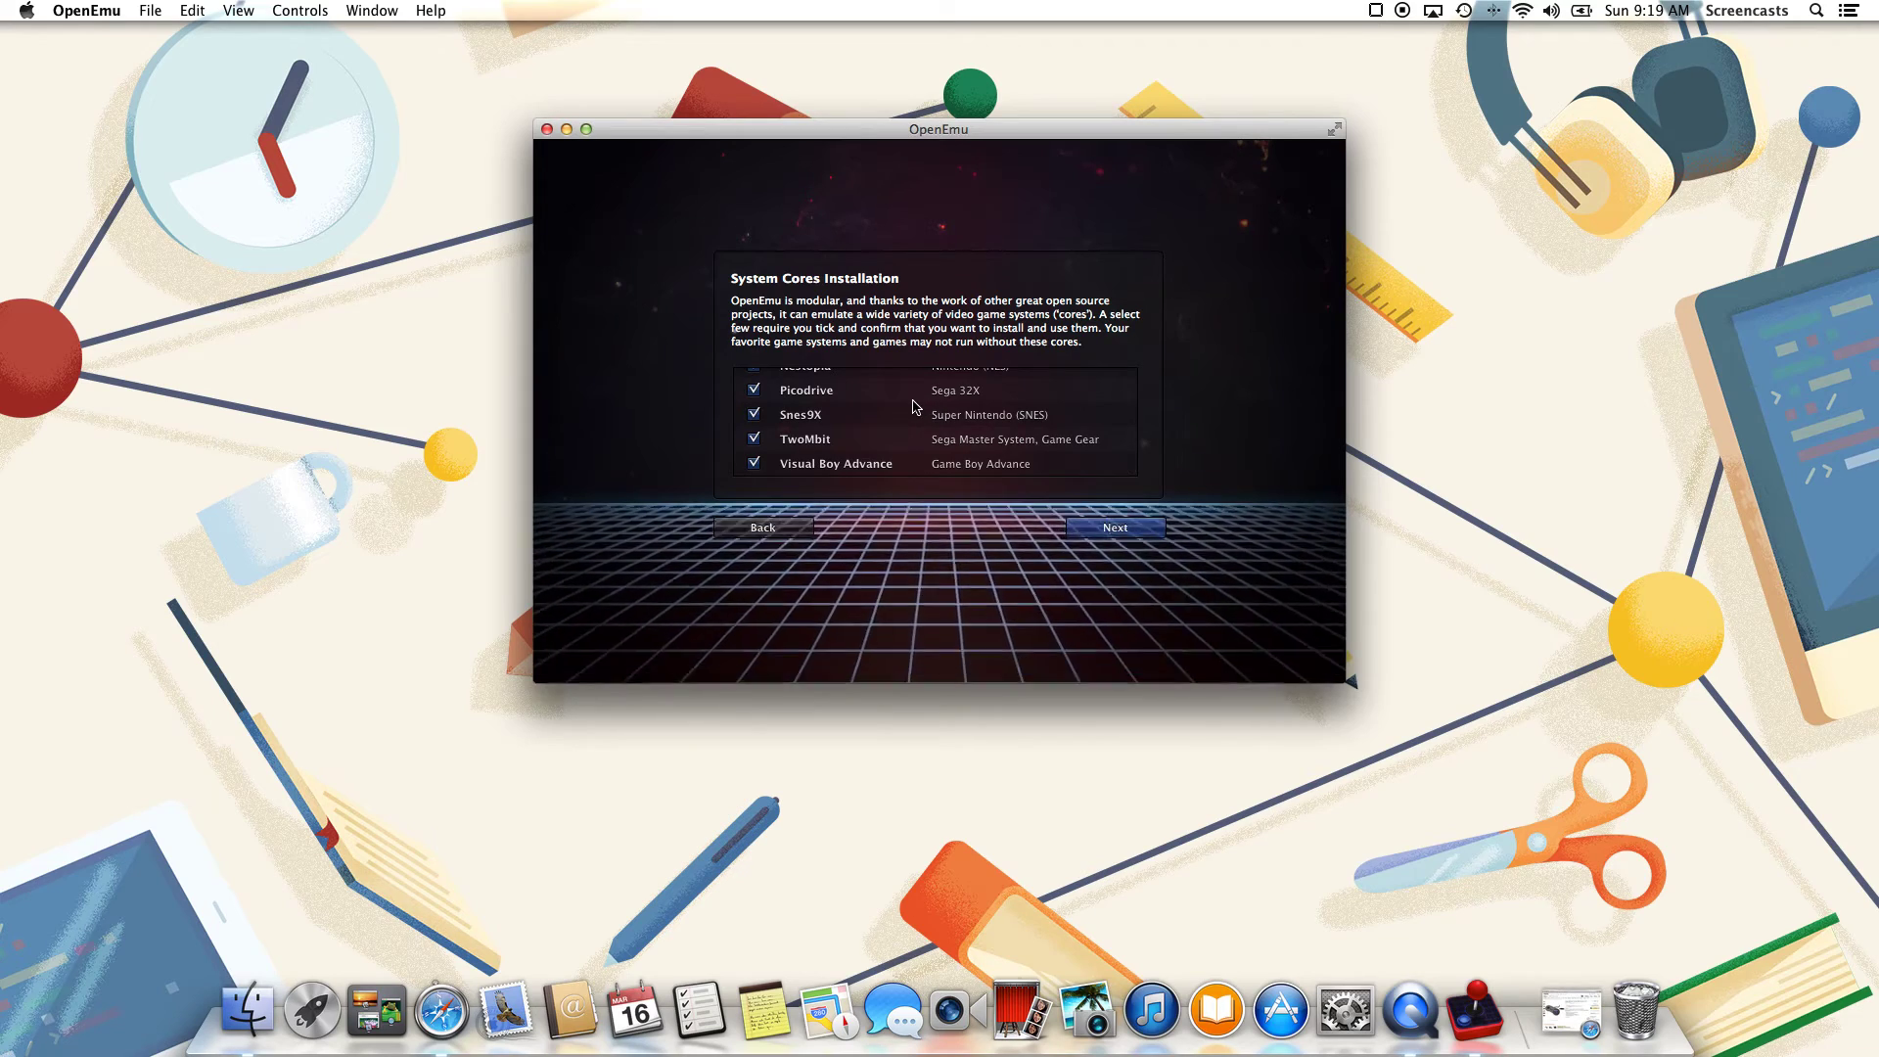
scroll(915, 406, up, 6)
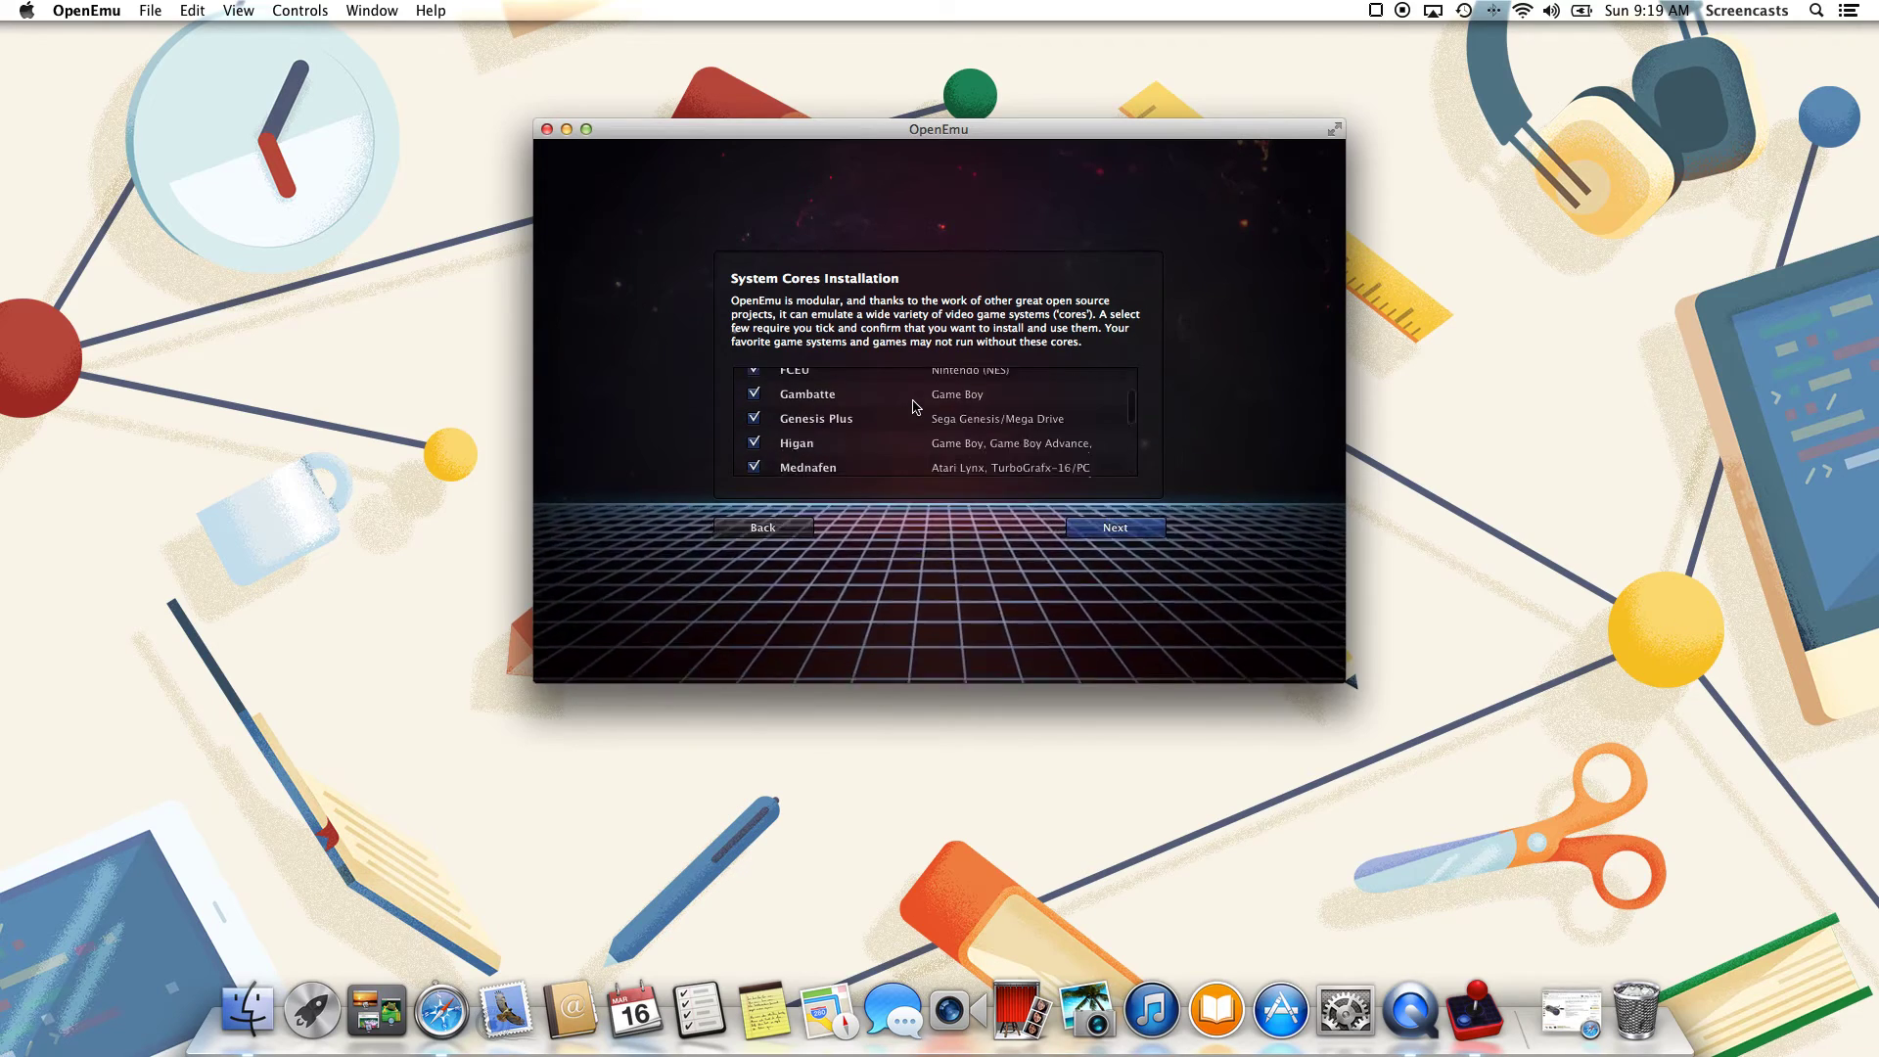
click(1103, 529)
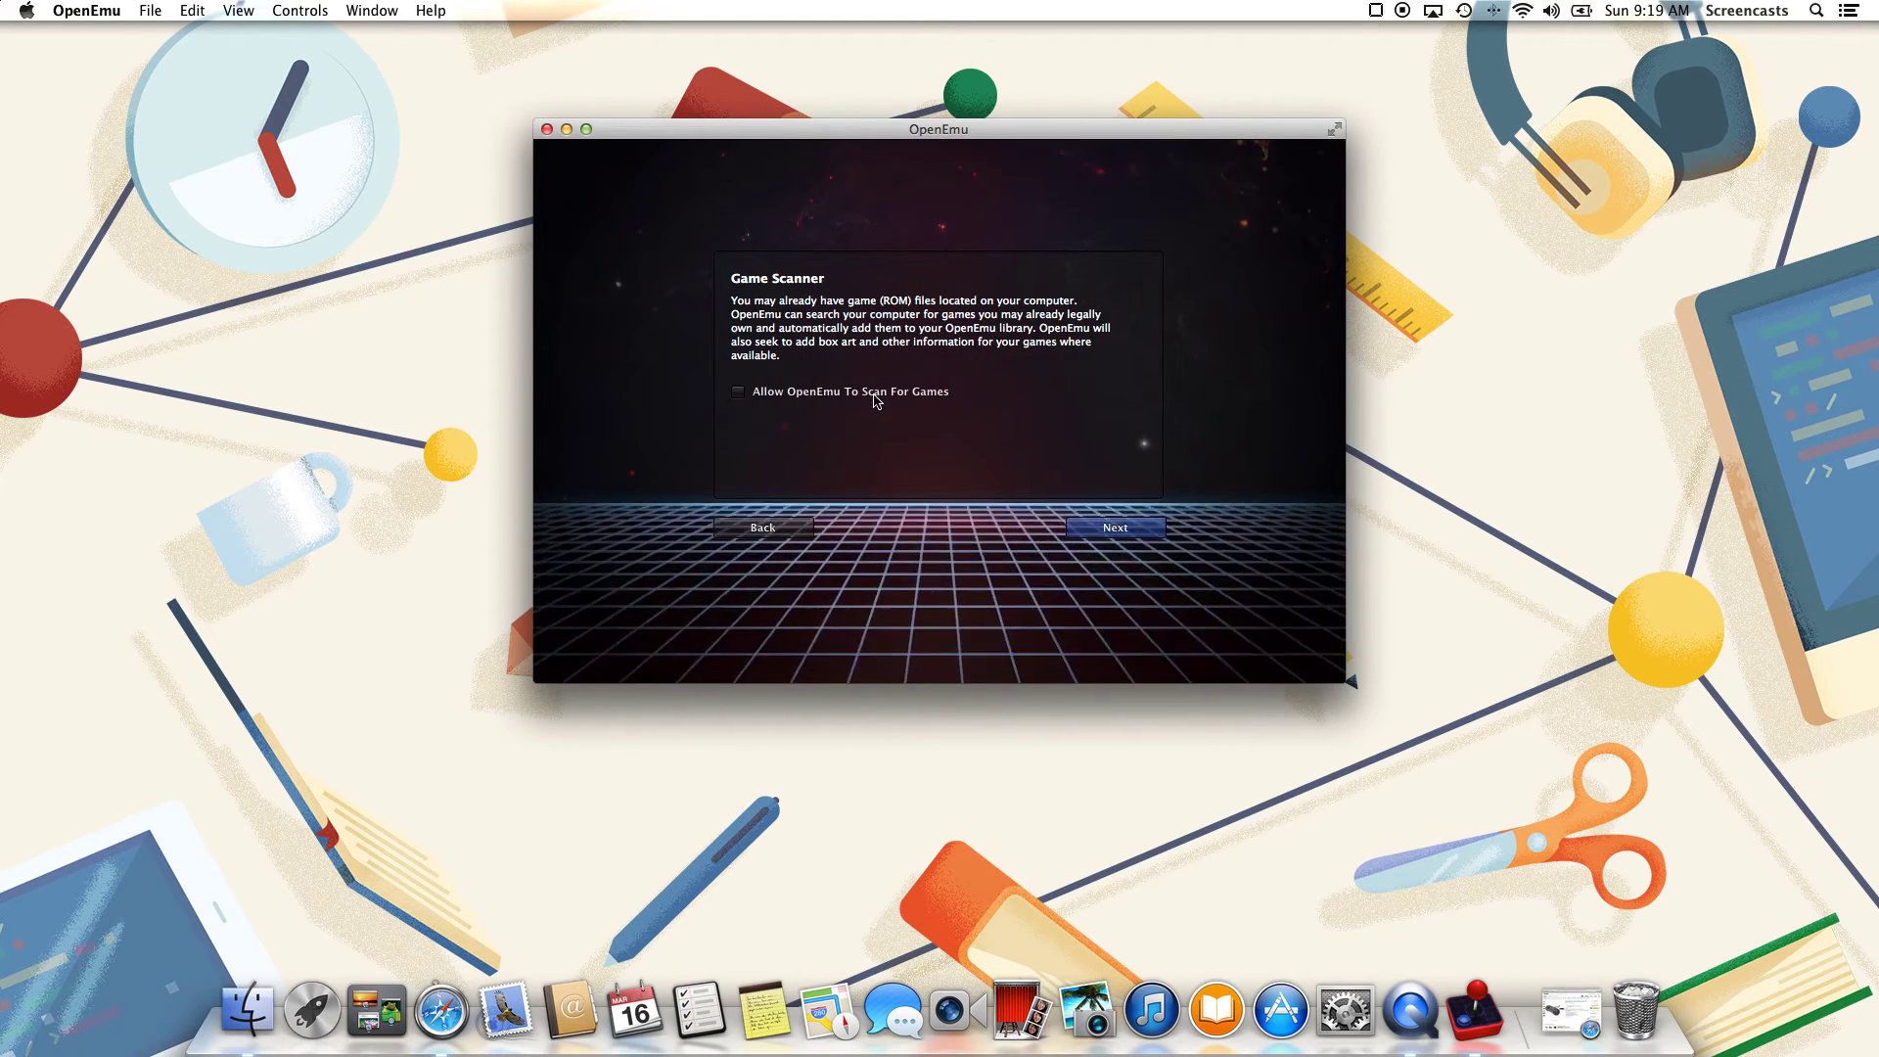
- Allow OpenEmu to scan for games with Macintosh HD as a source, and finish the setup
click(876, 396)
click(1088, 531)
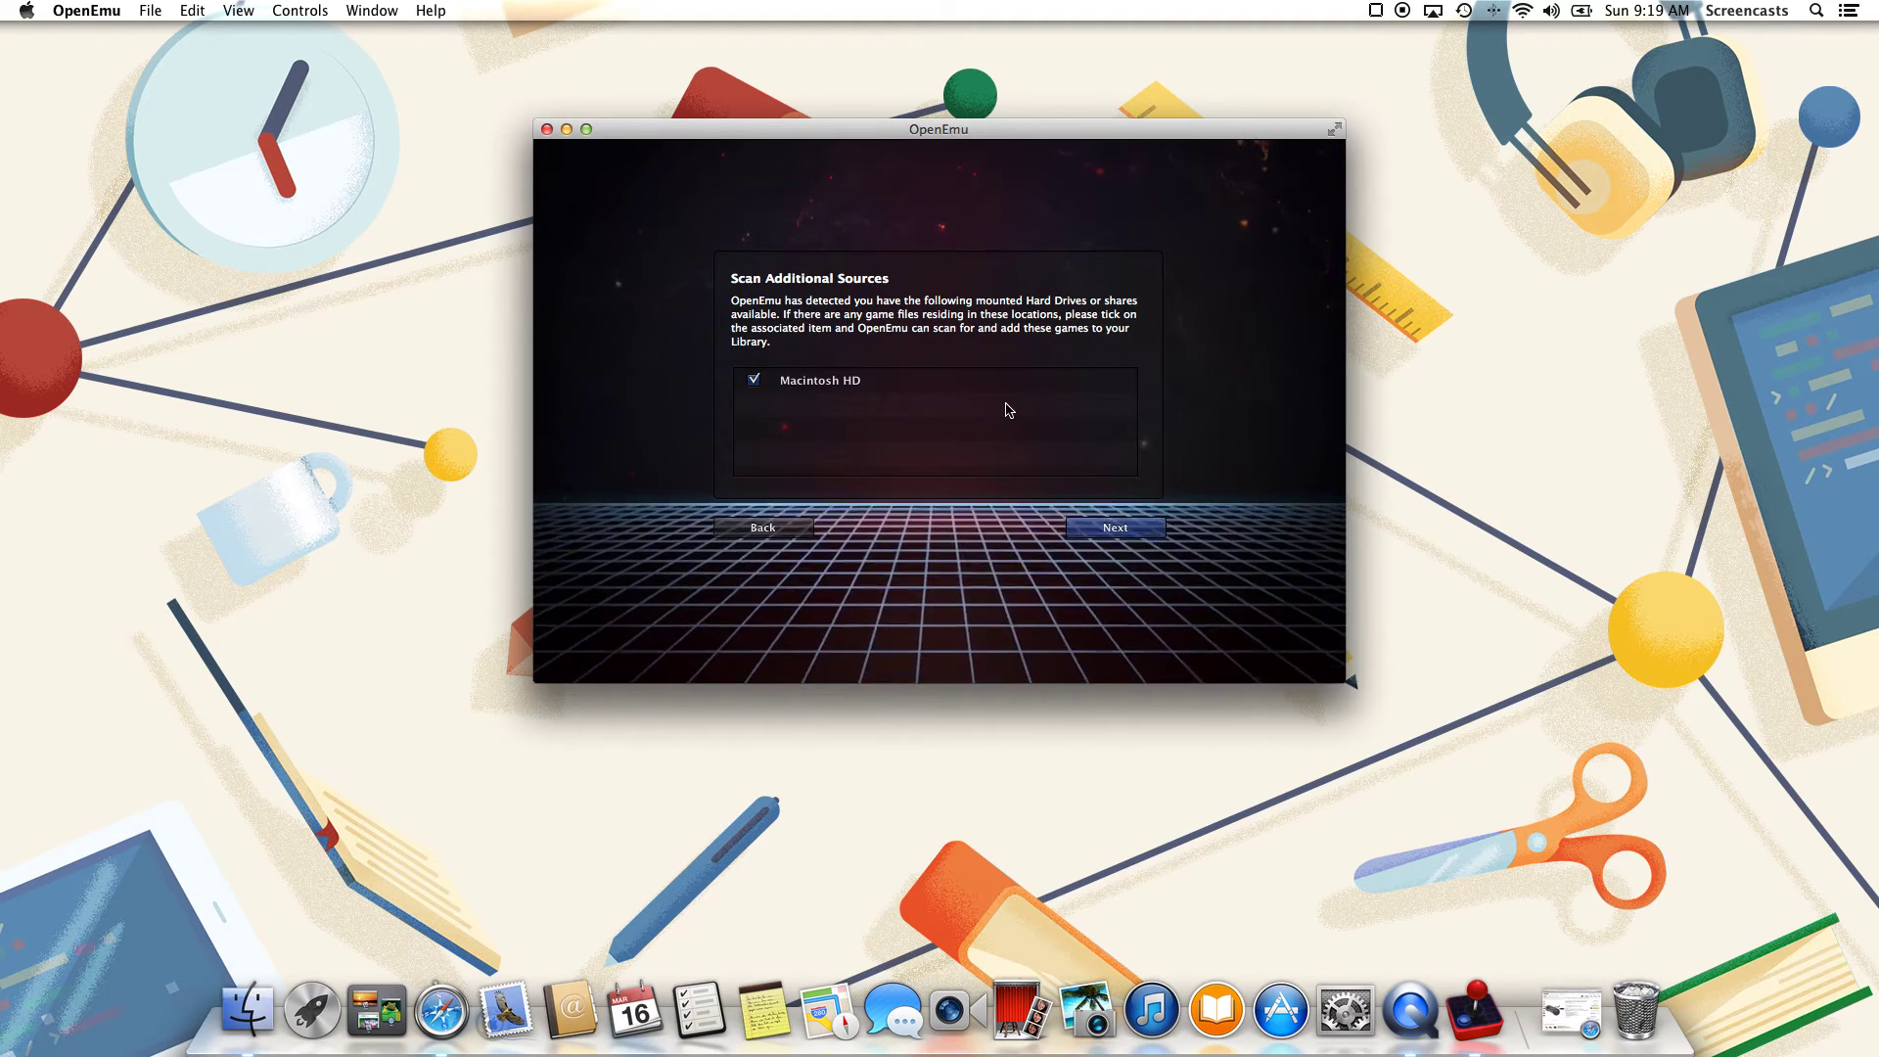
click(1096, 531)
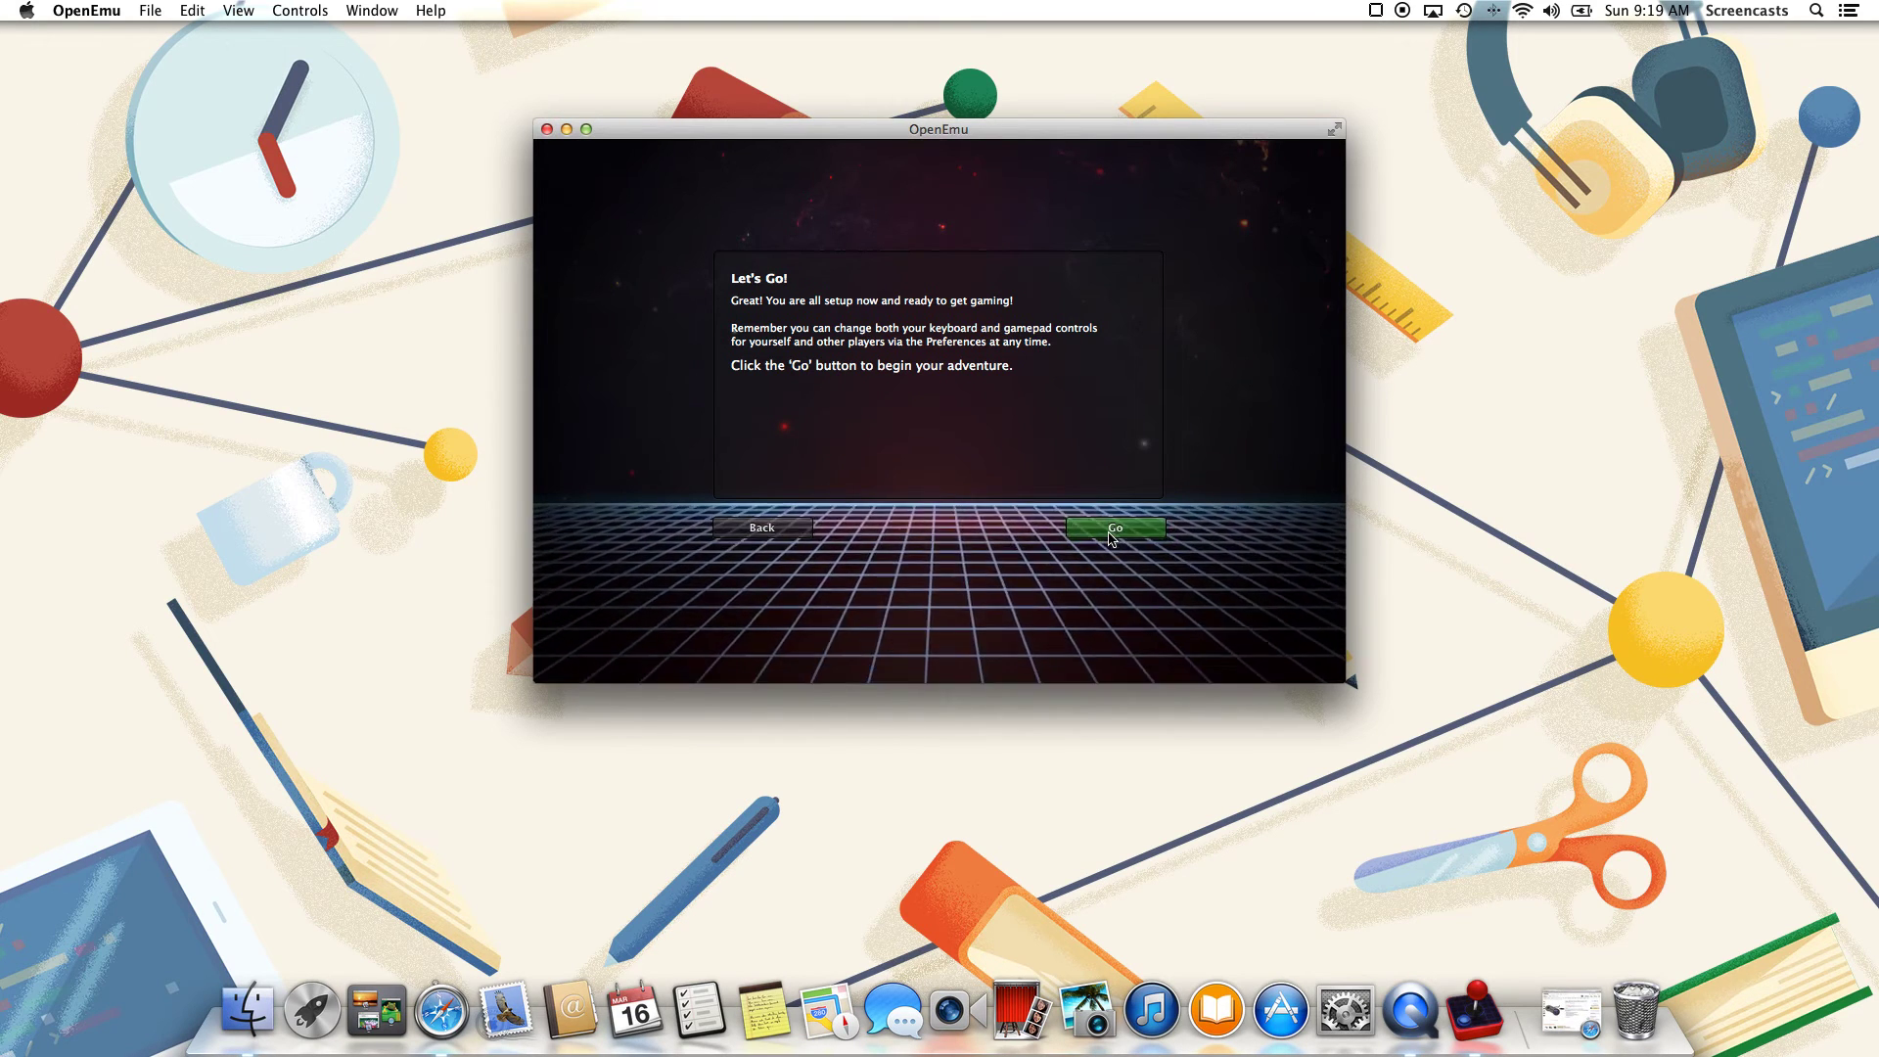
click(1113, 534)
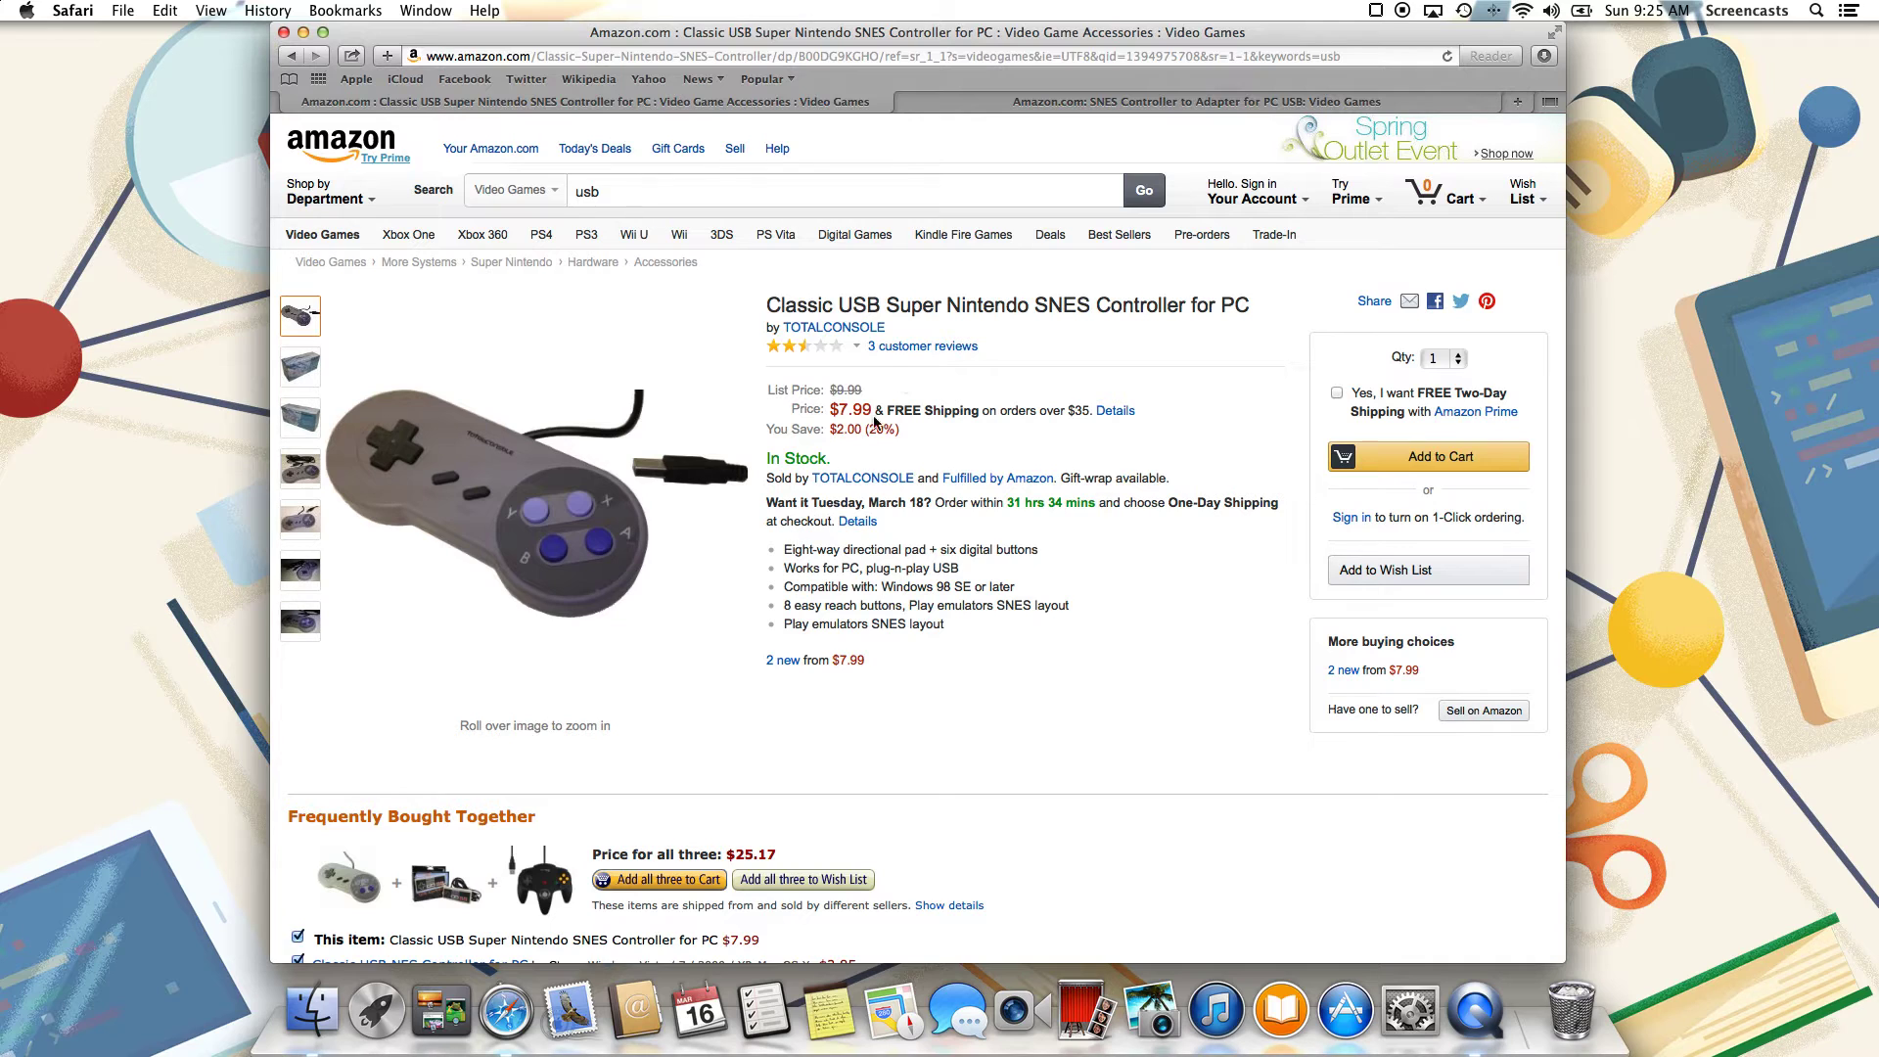
- View the Amazon product page for the SNES Controller to Adapter for PC USB
click(1034, 102)
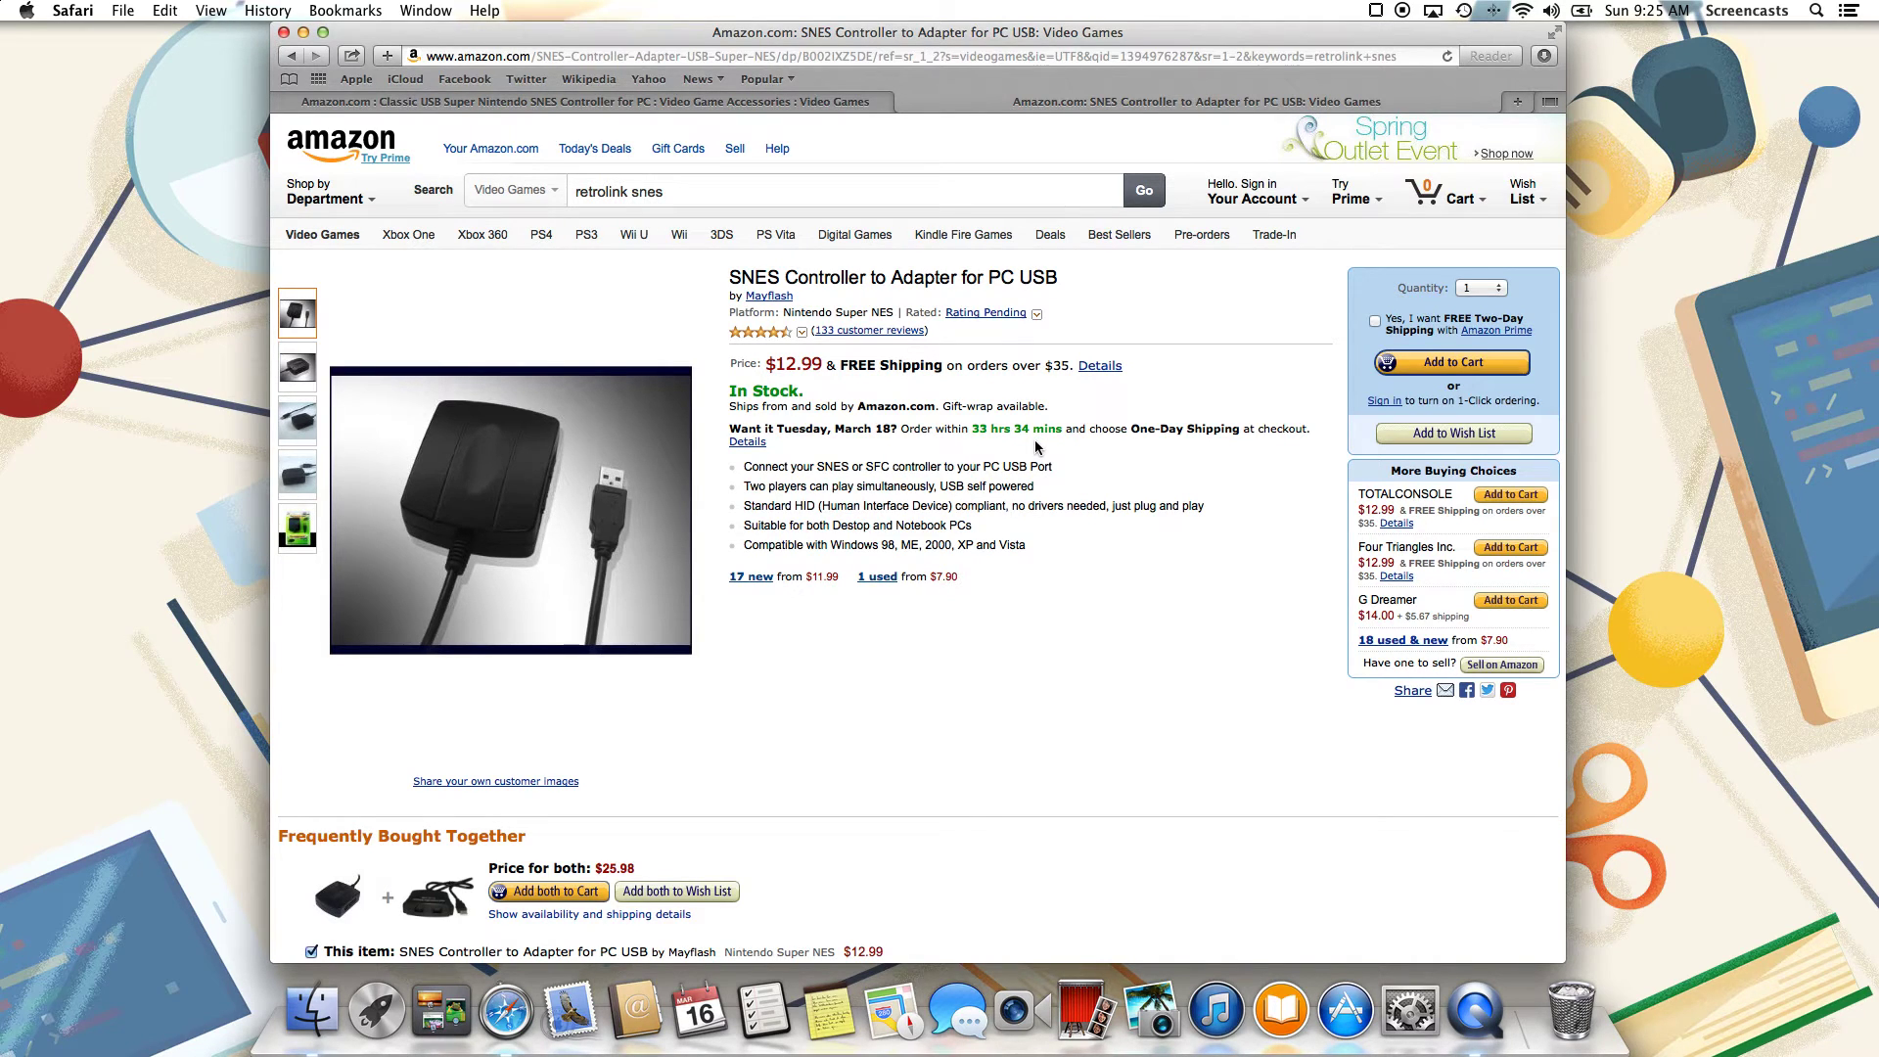
drag(1111, 505, 1202, 504)
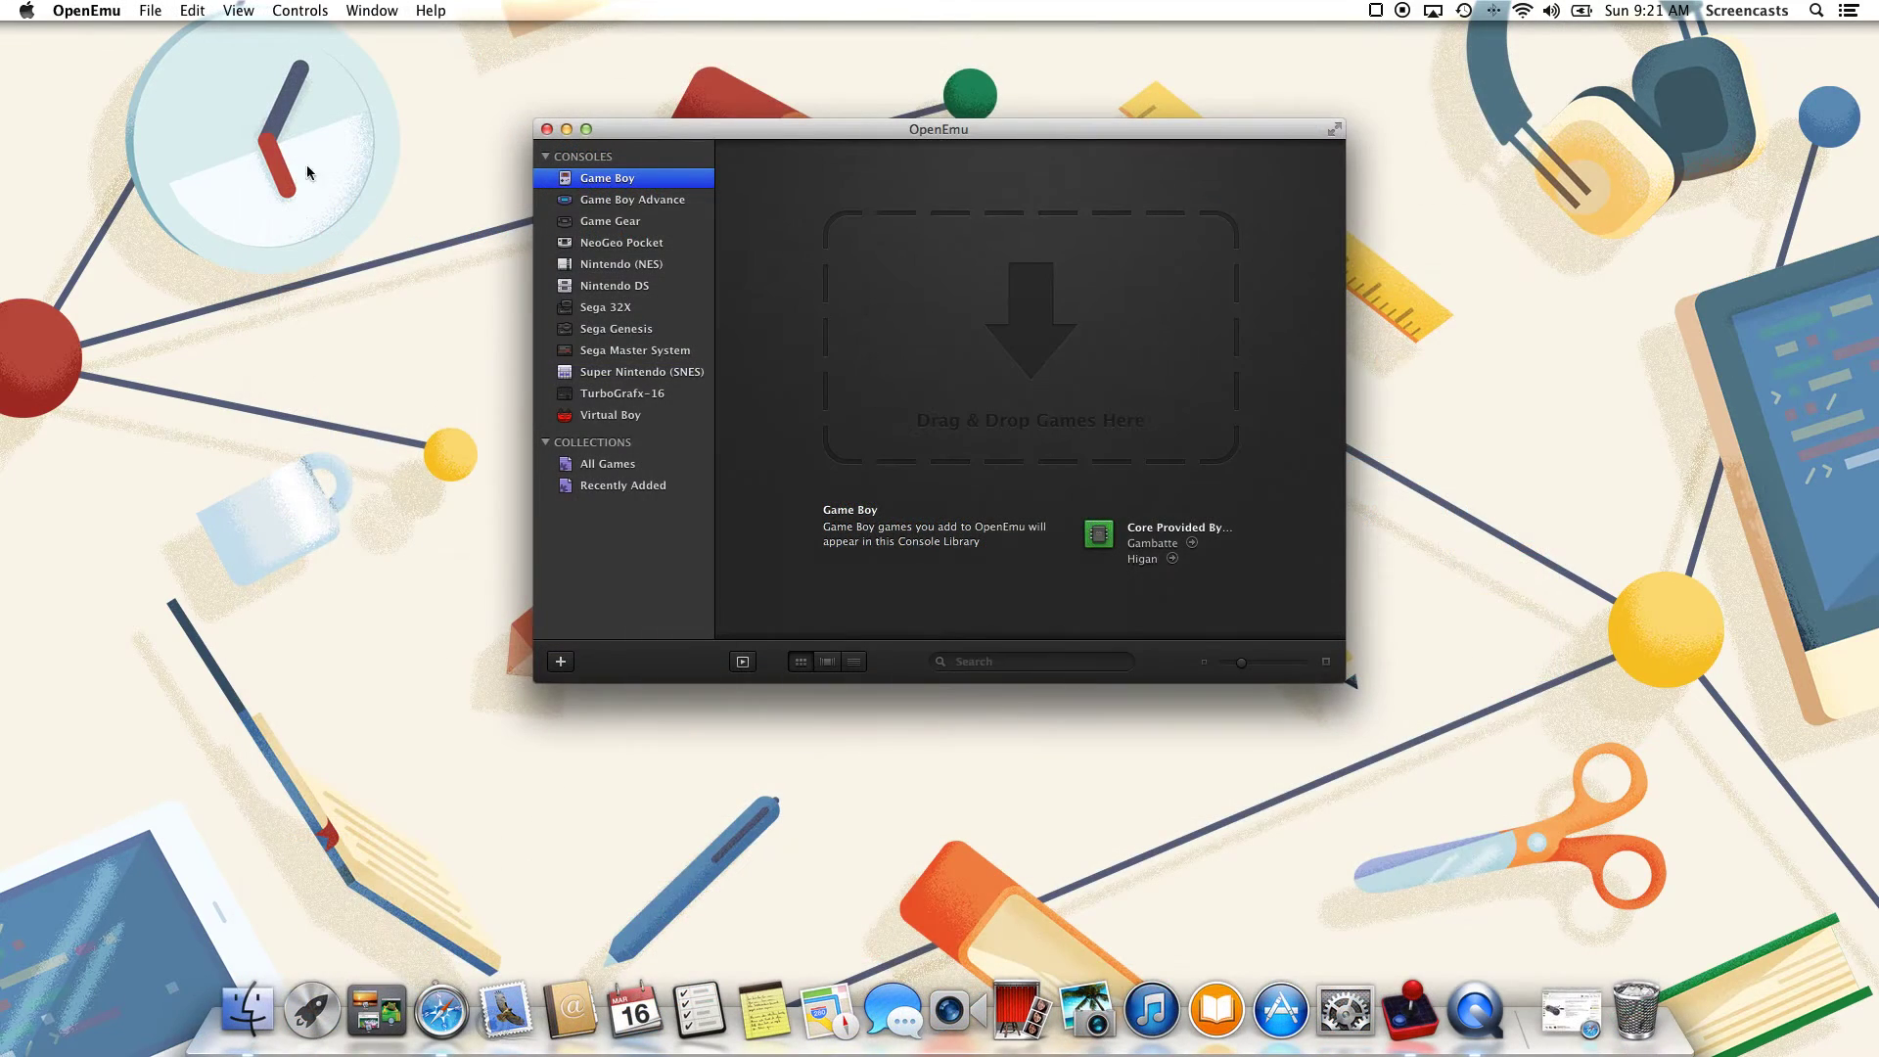
- In OpenEmu's control preferences, map Player 1's Nintendo (NES) controls to the Retrolink SNES gamepad, using B for A and Y for B
click(65, 10)
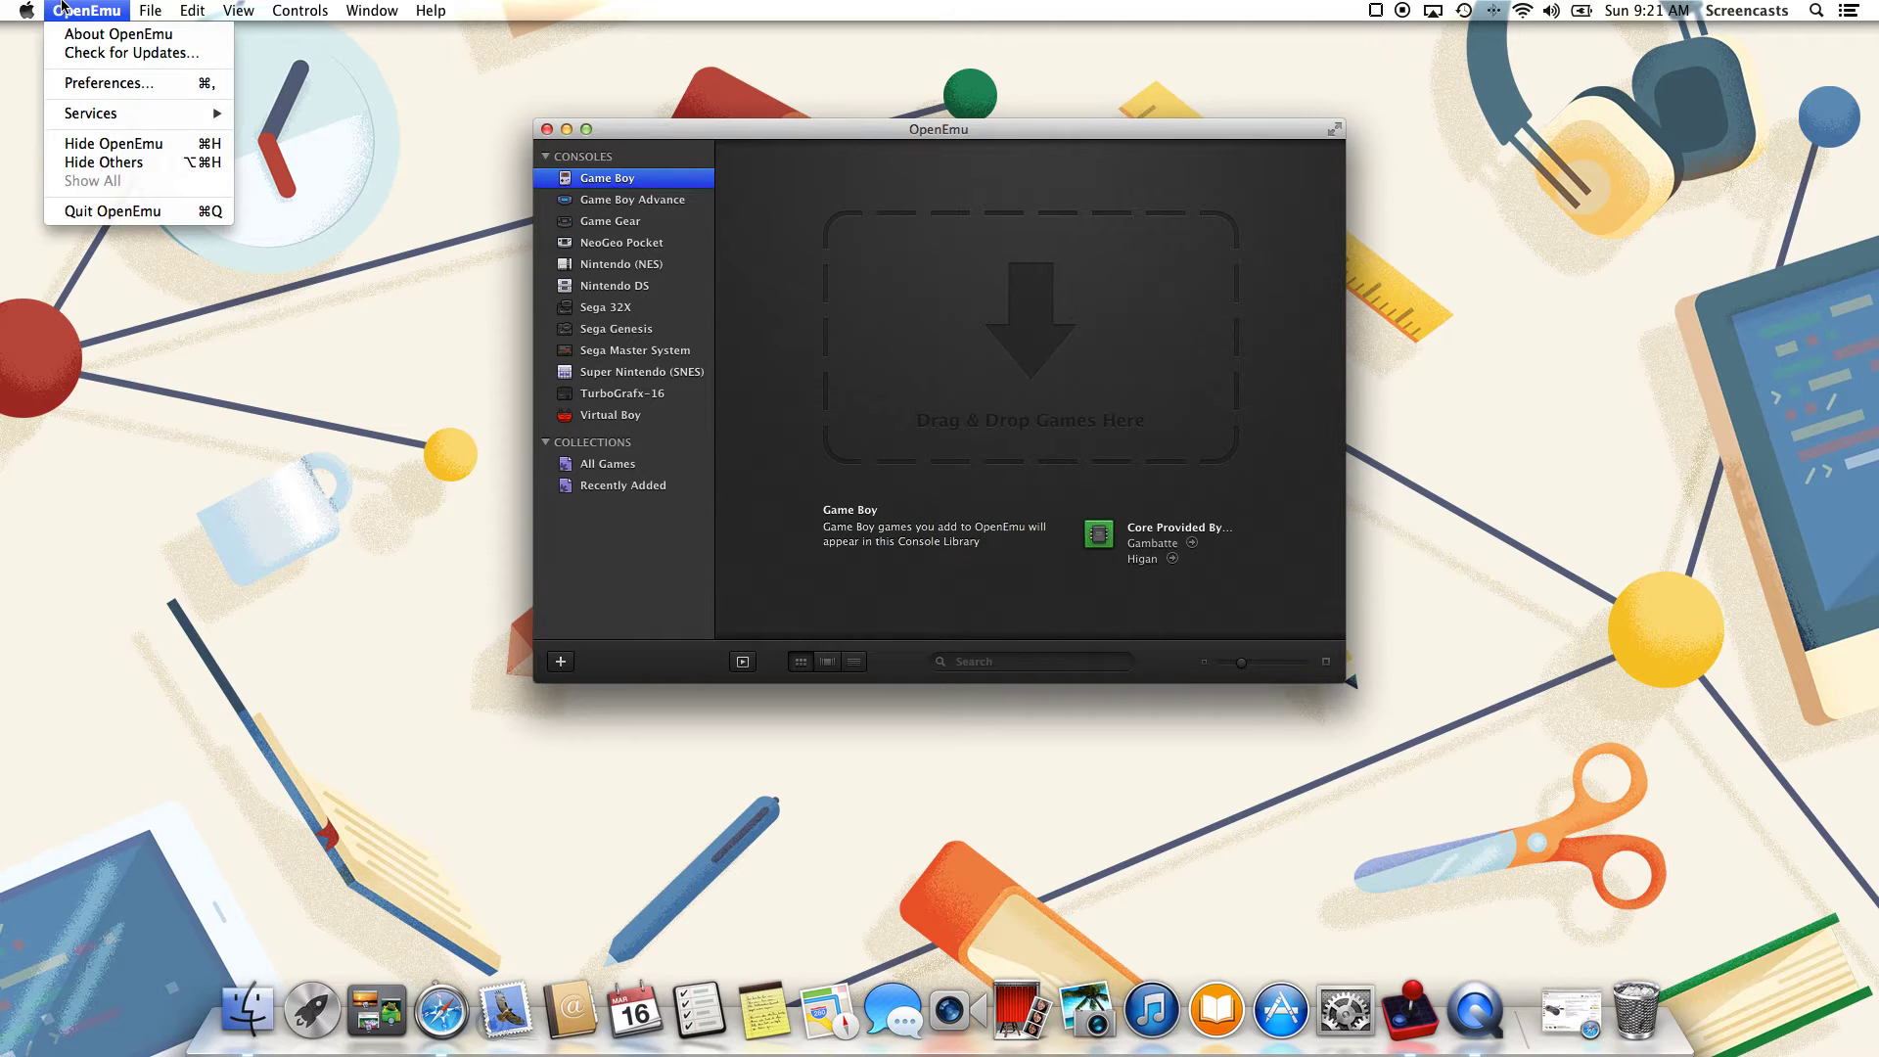
click(87, 84)
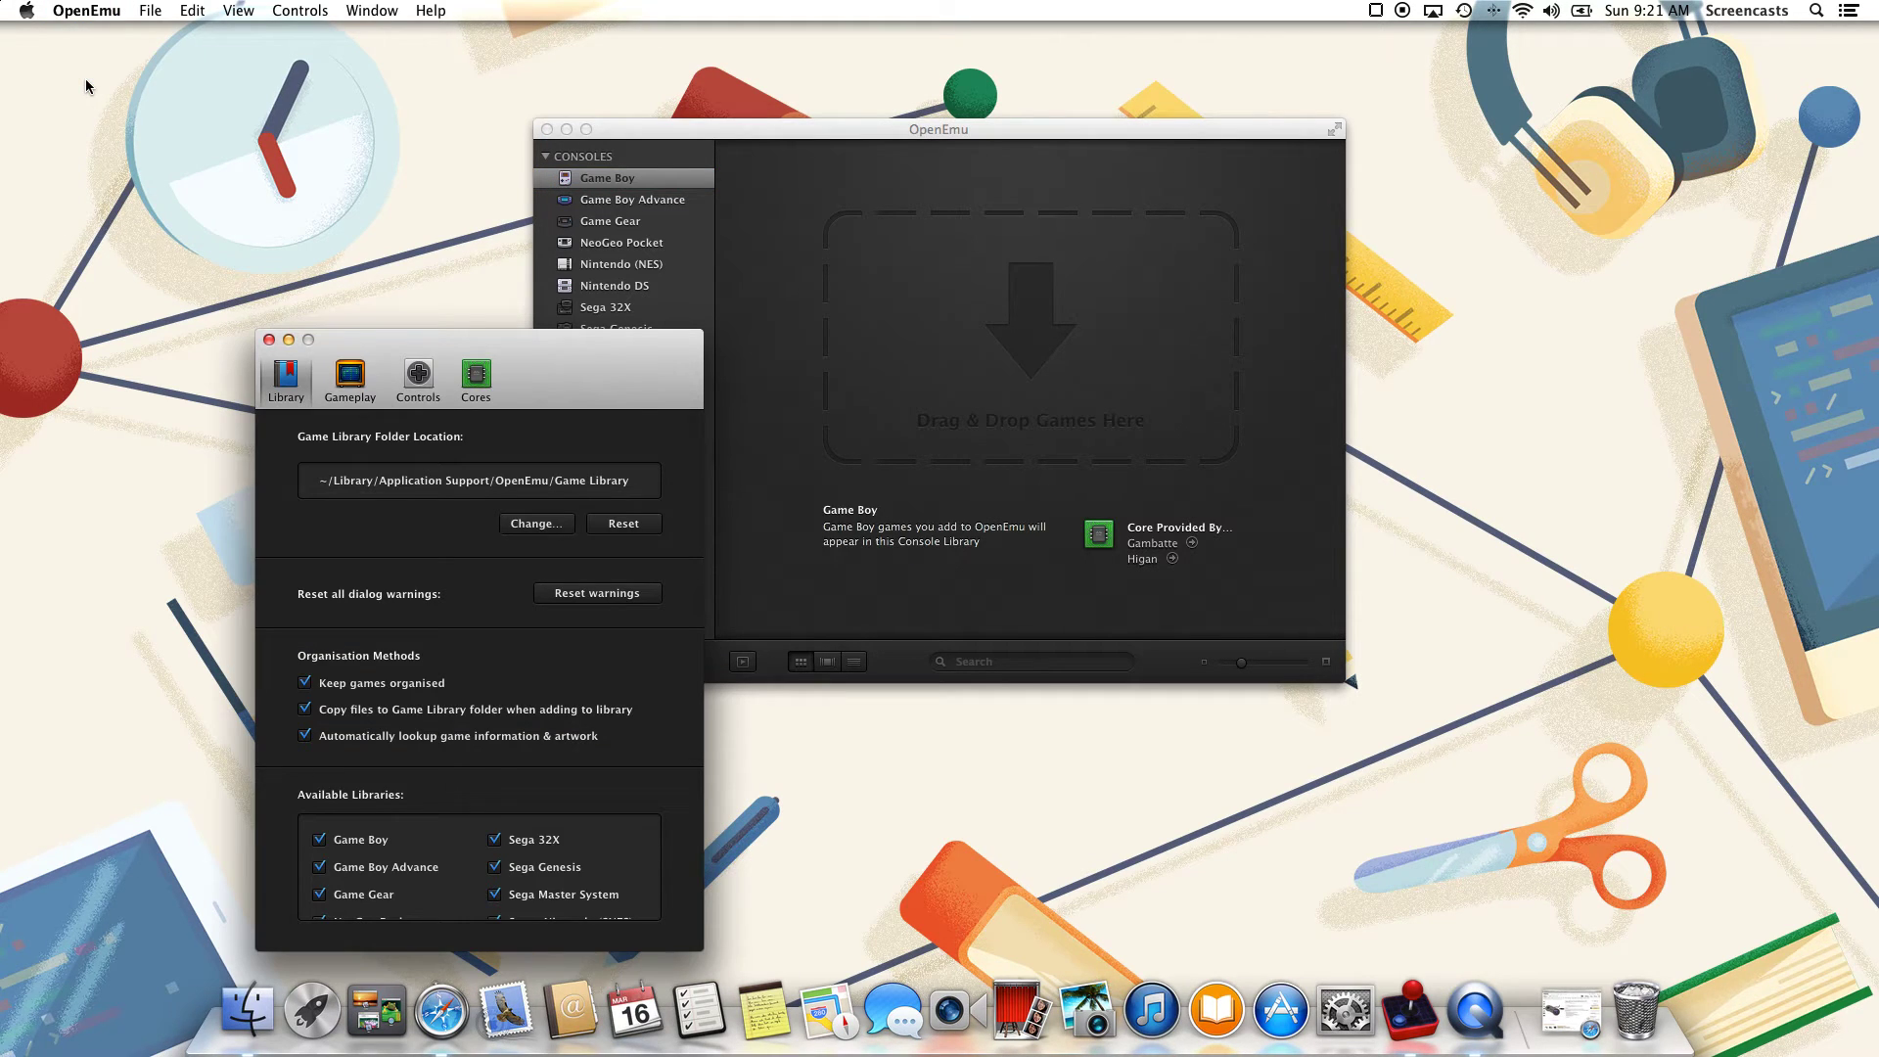
click(415, 376)
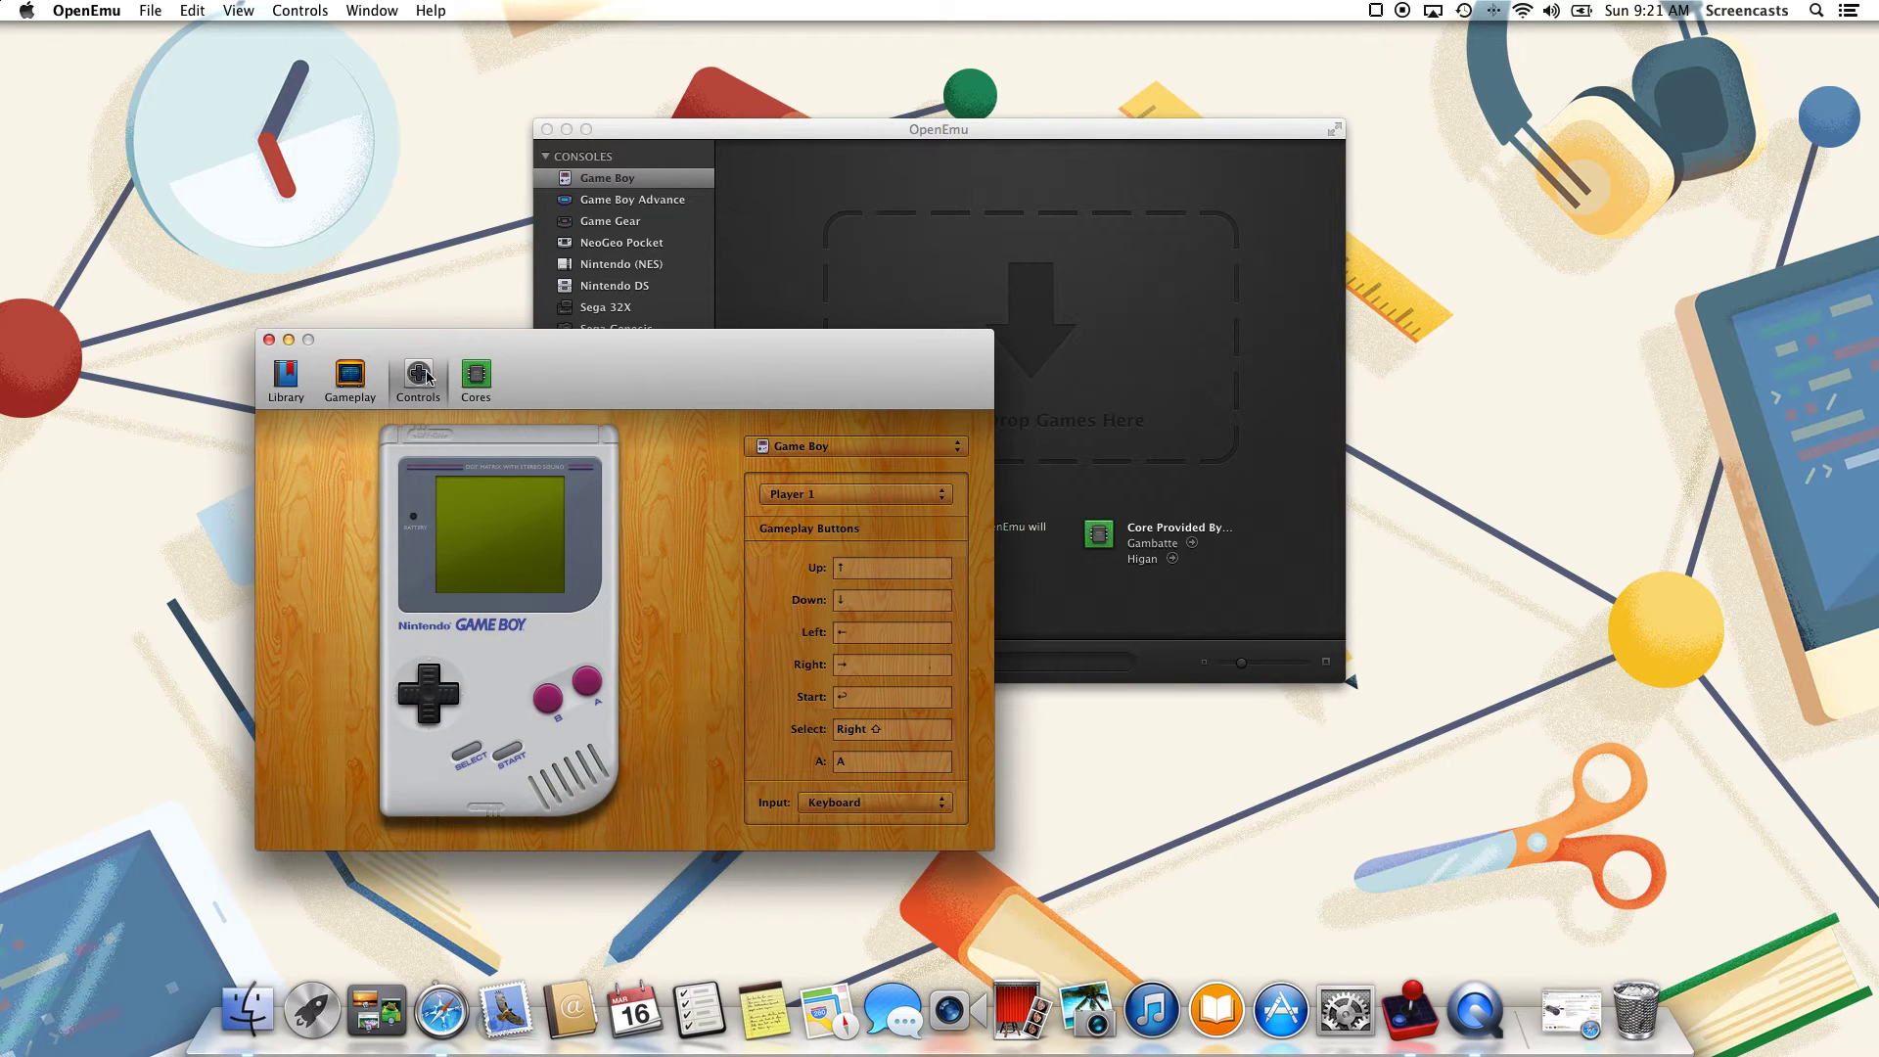
click(761, 451)
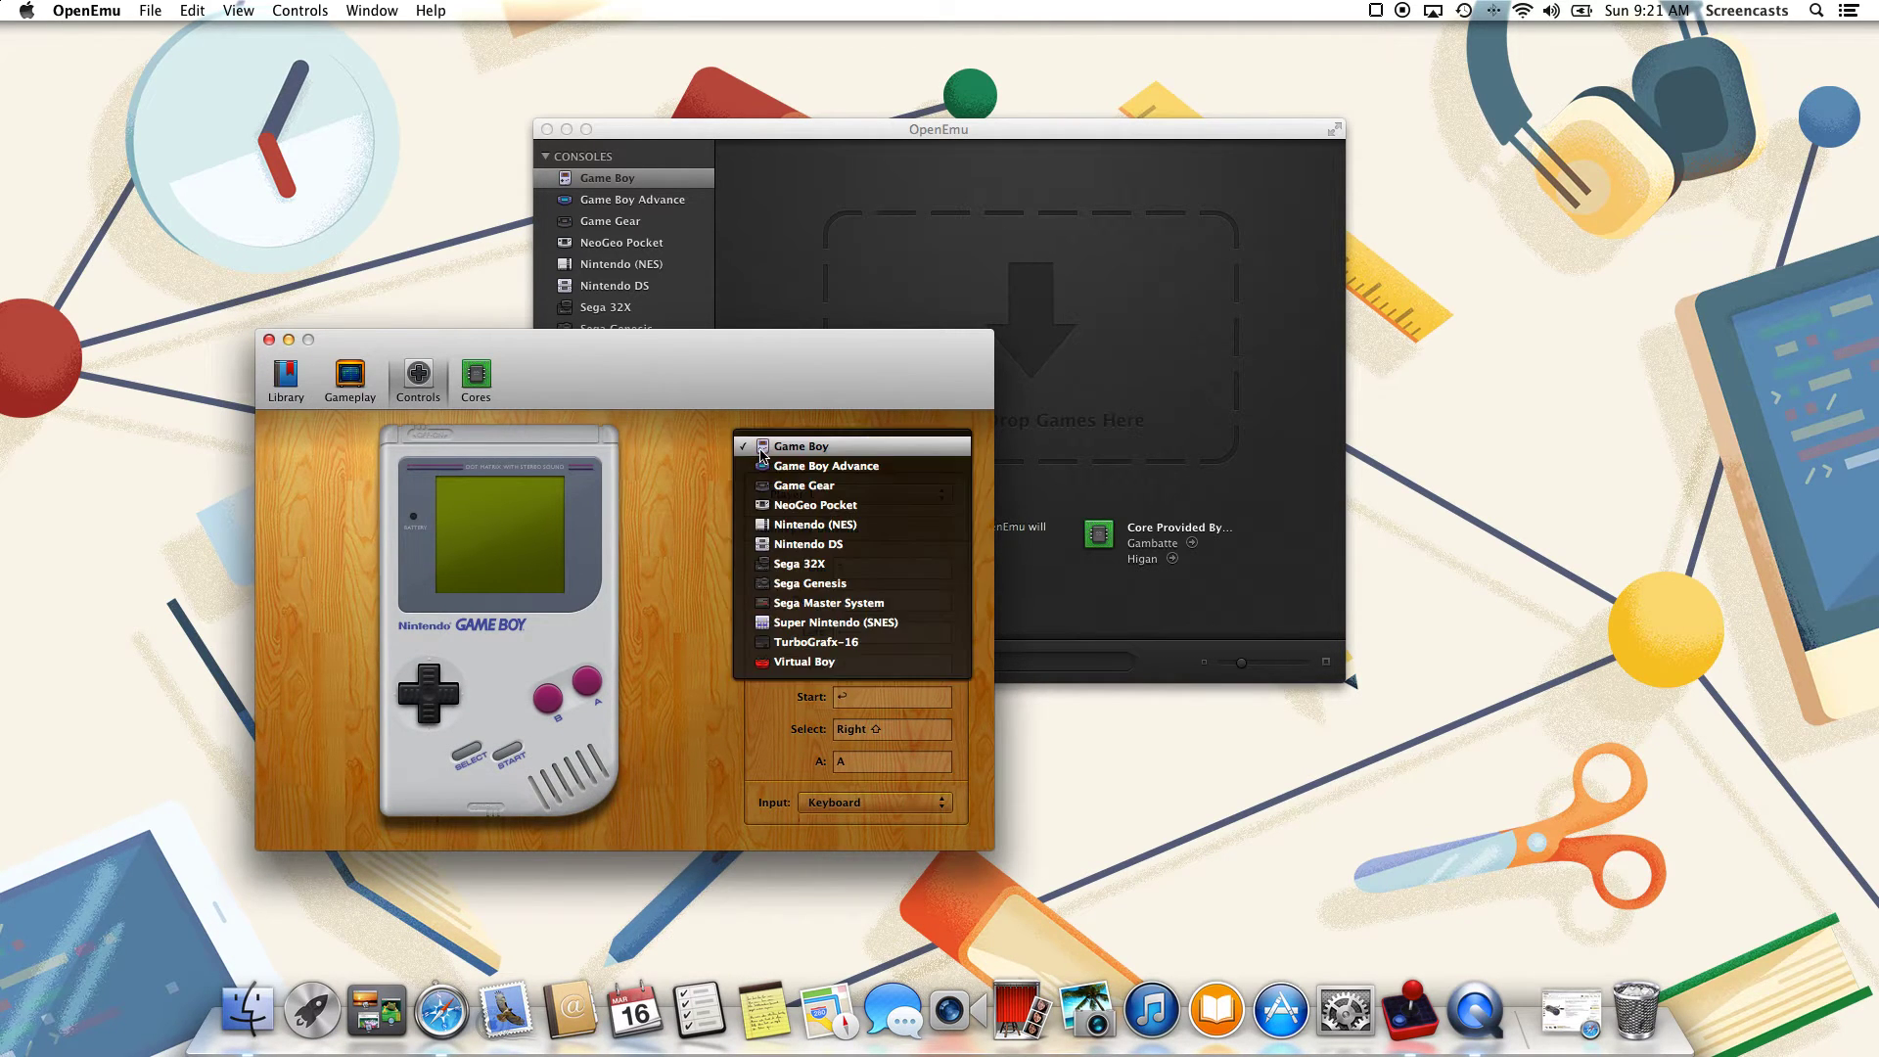
click(787, 527)
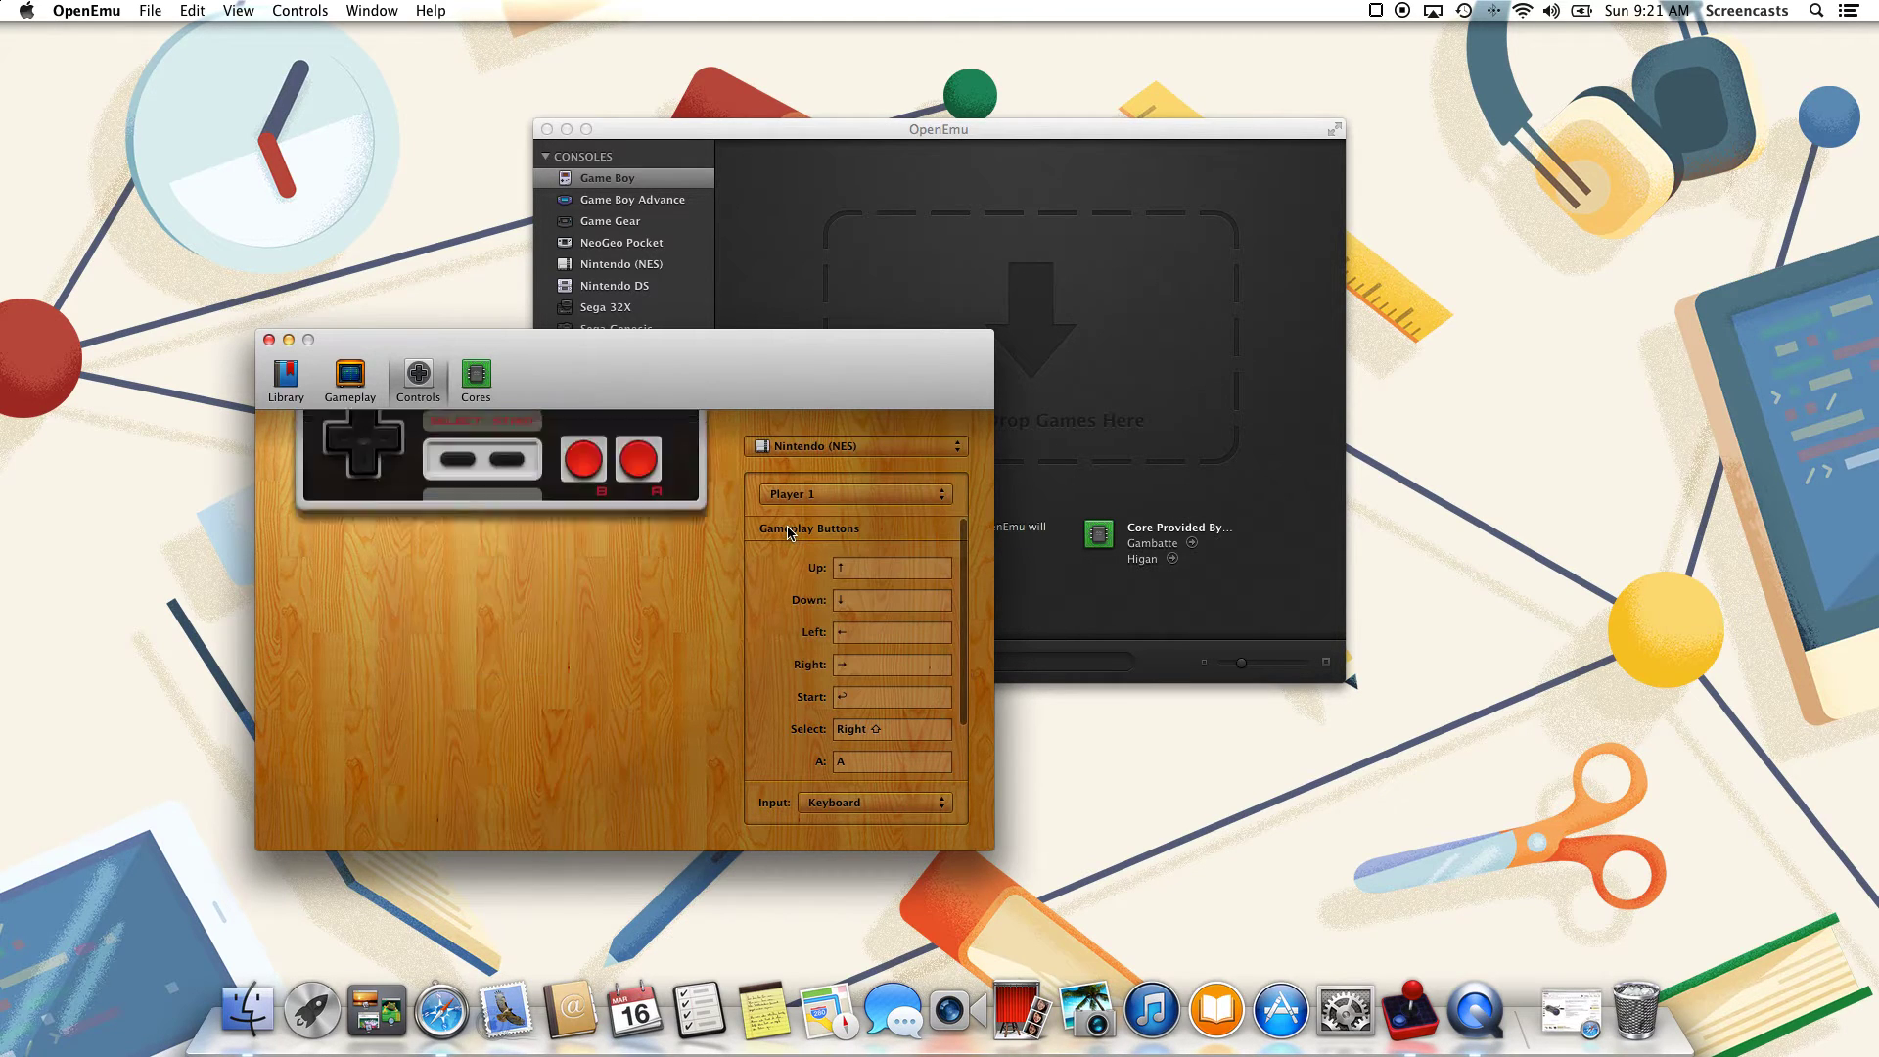
click(878, 569)
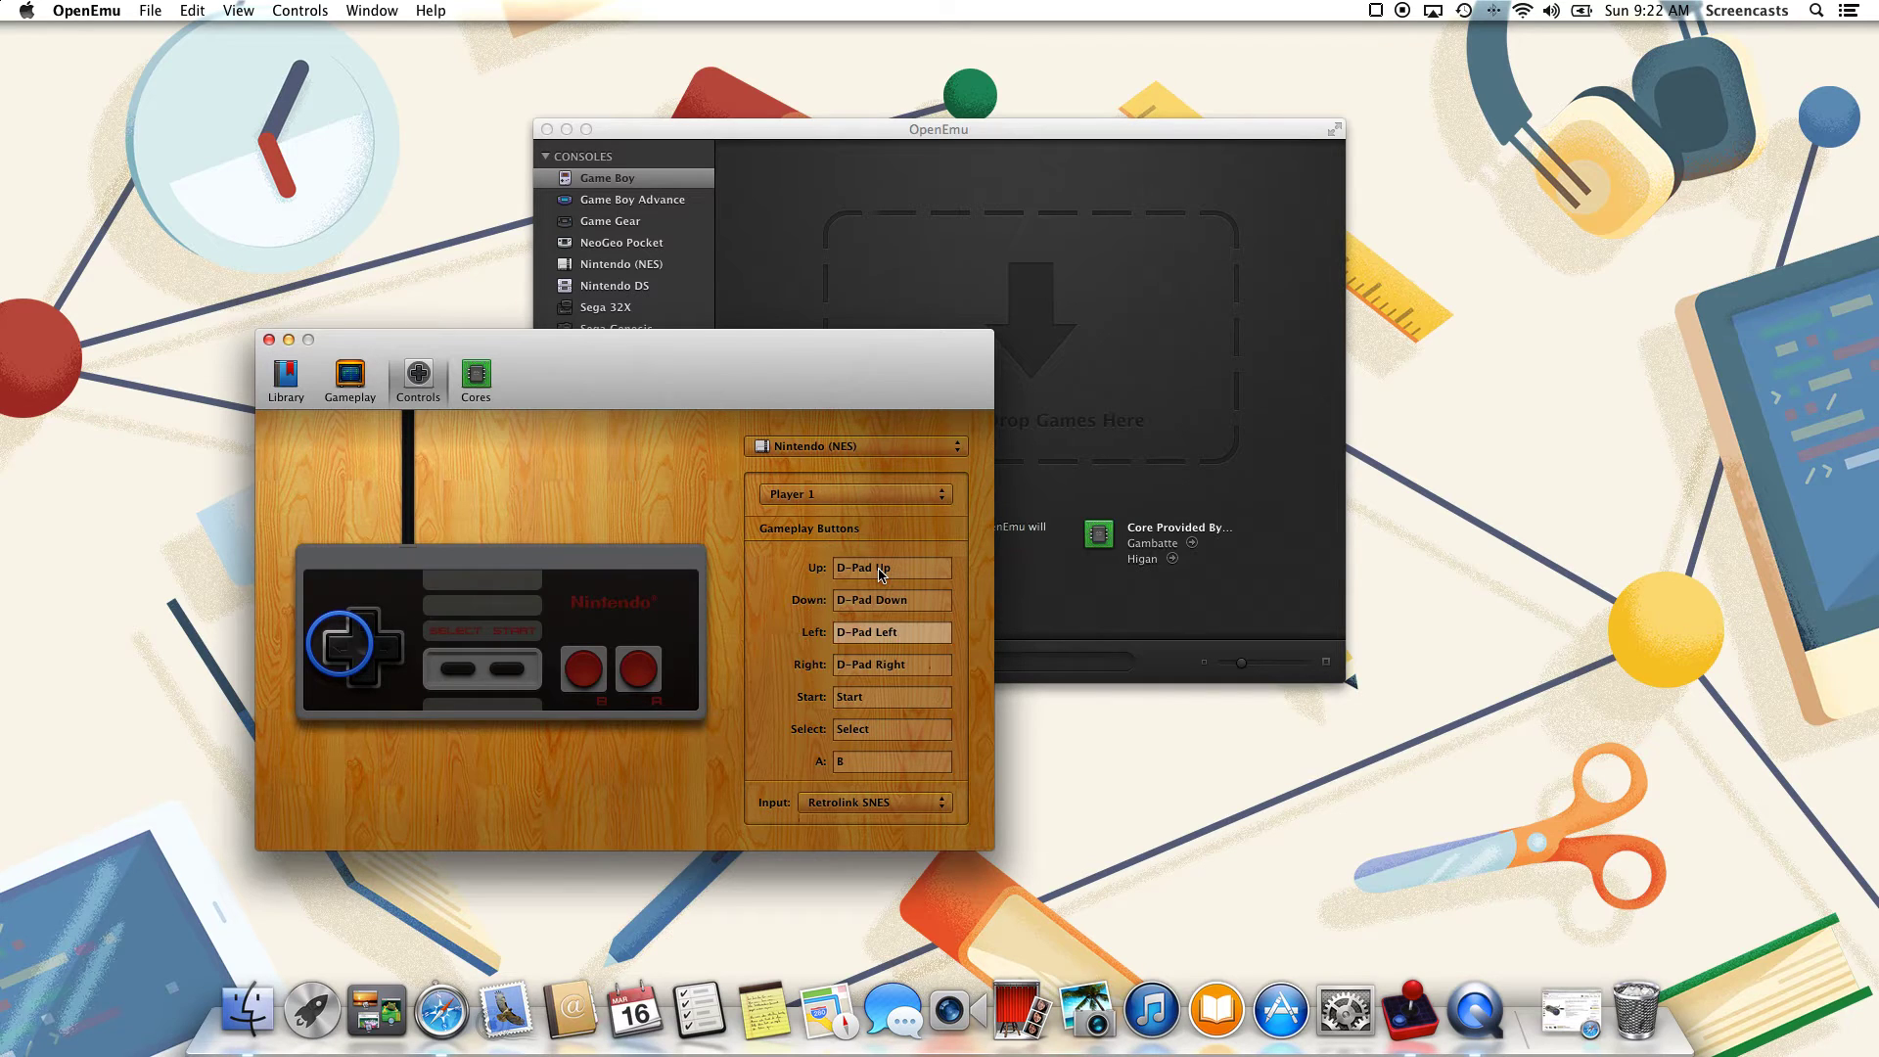
scroll(882, 627, down, 3)
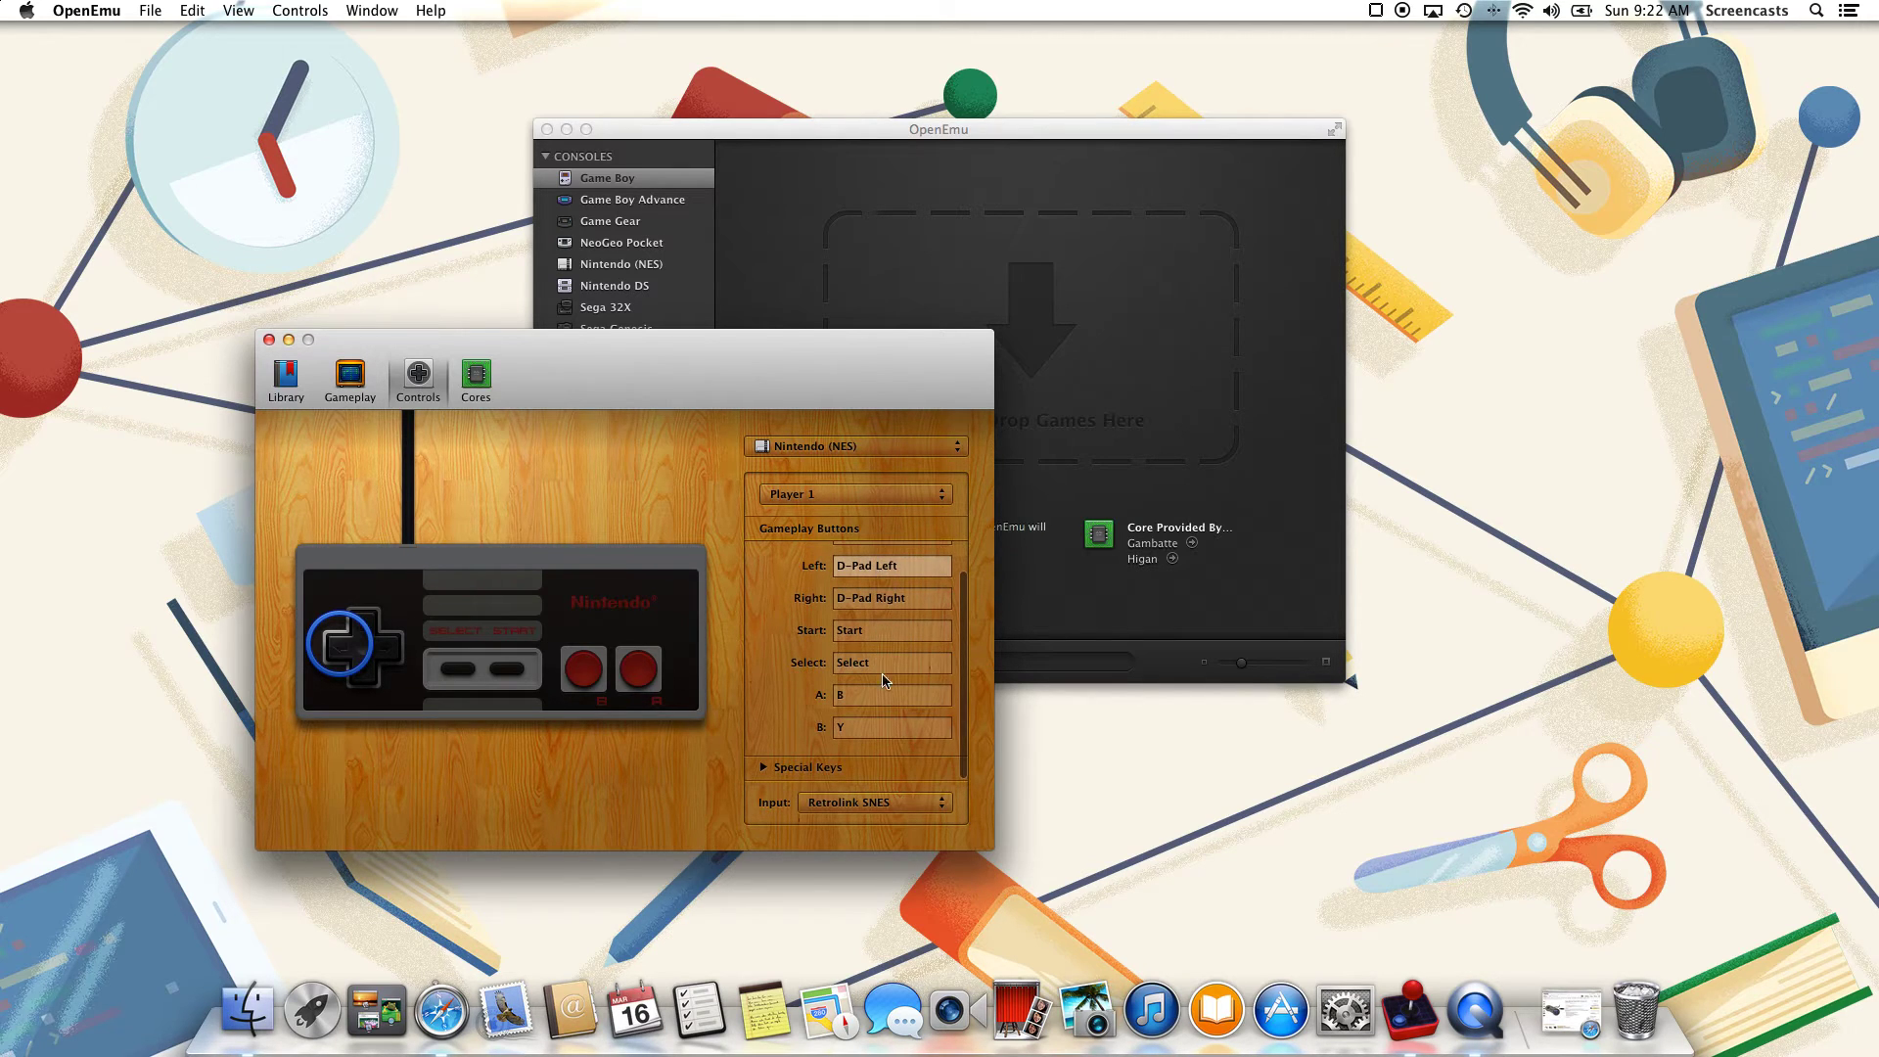
- Map Player 1's NES B control to the gamepad's A button, keeping Retrolink SNES as the input device, and close the preferences
click(888, 697)
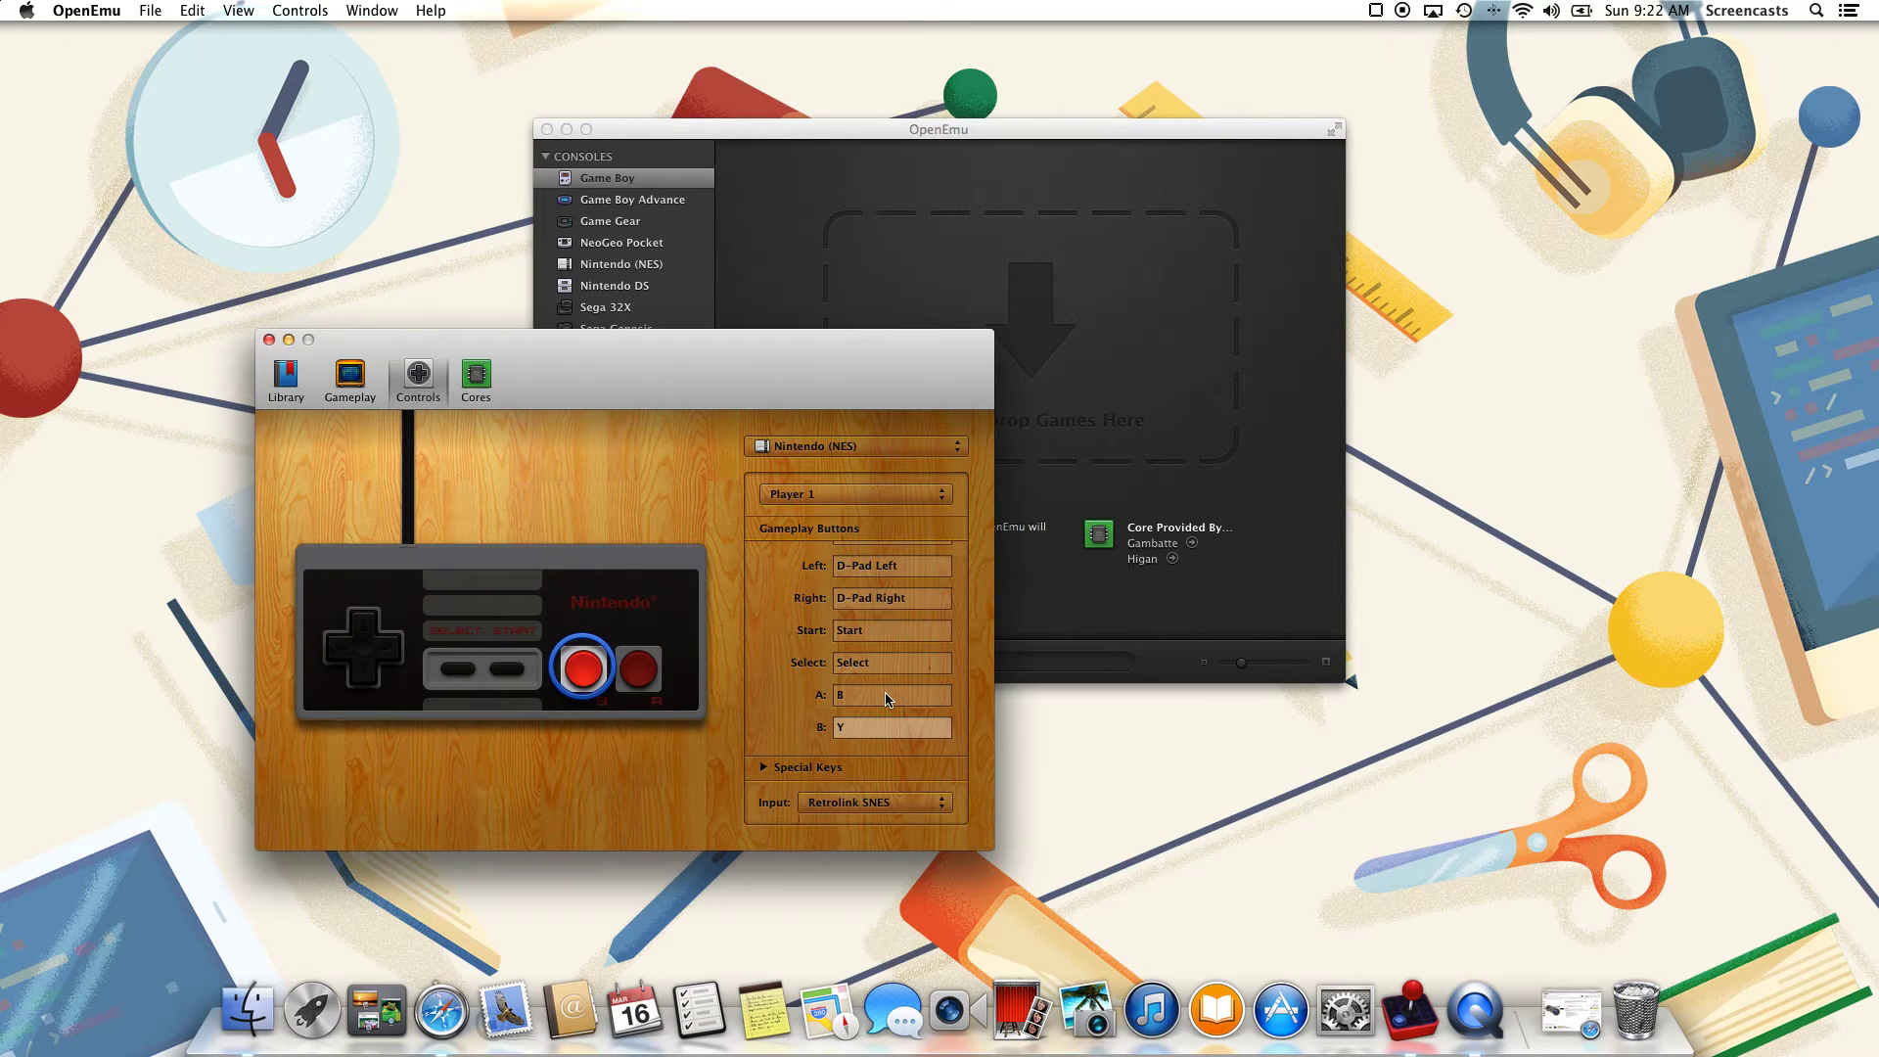
key(a)
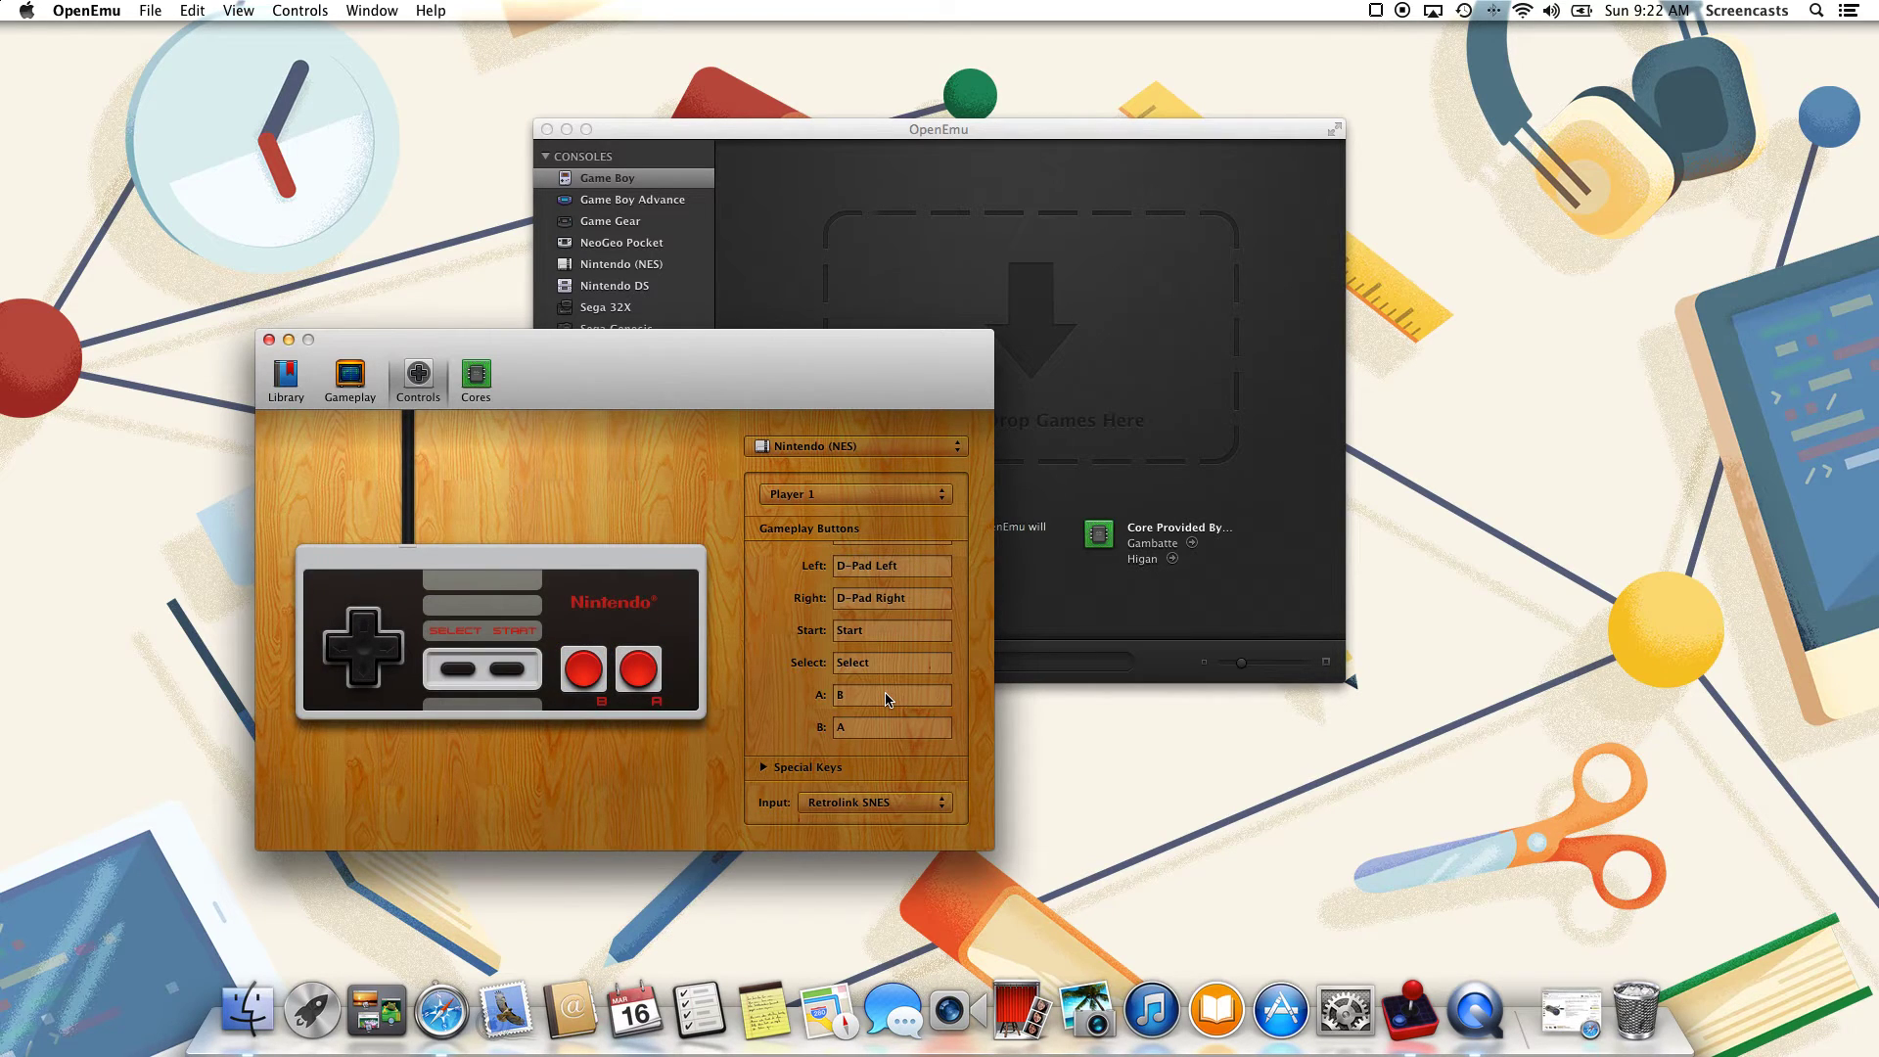
click(871, 801)
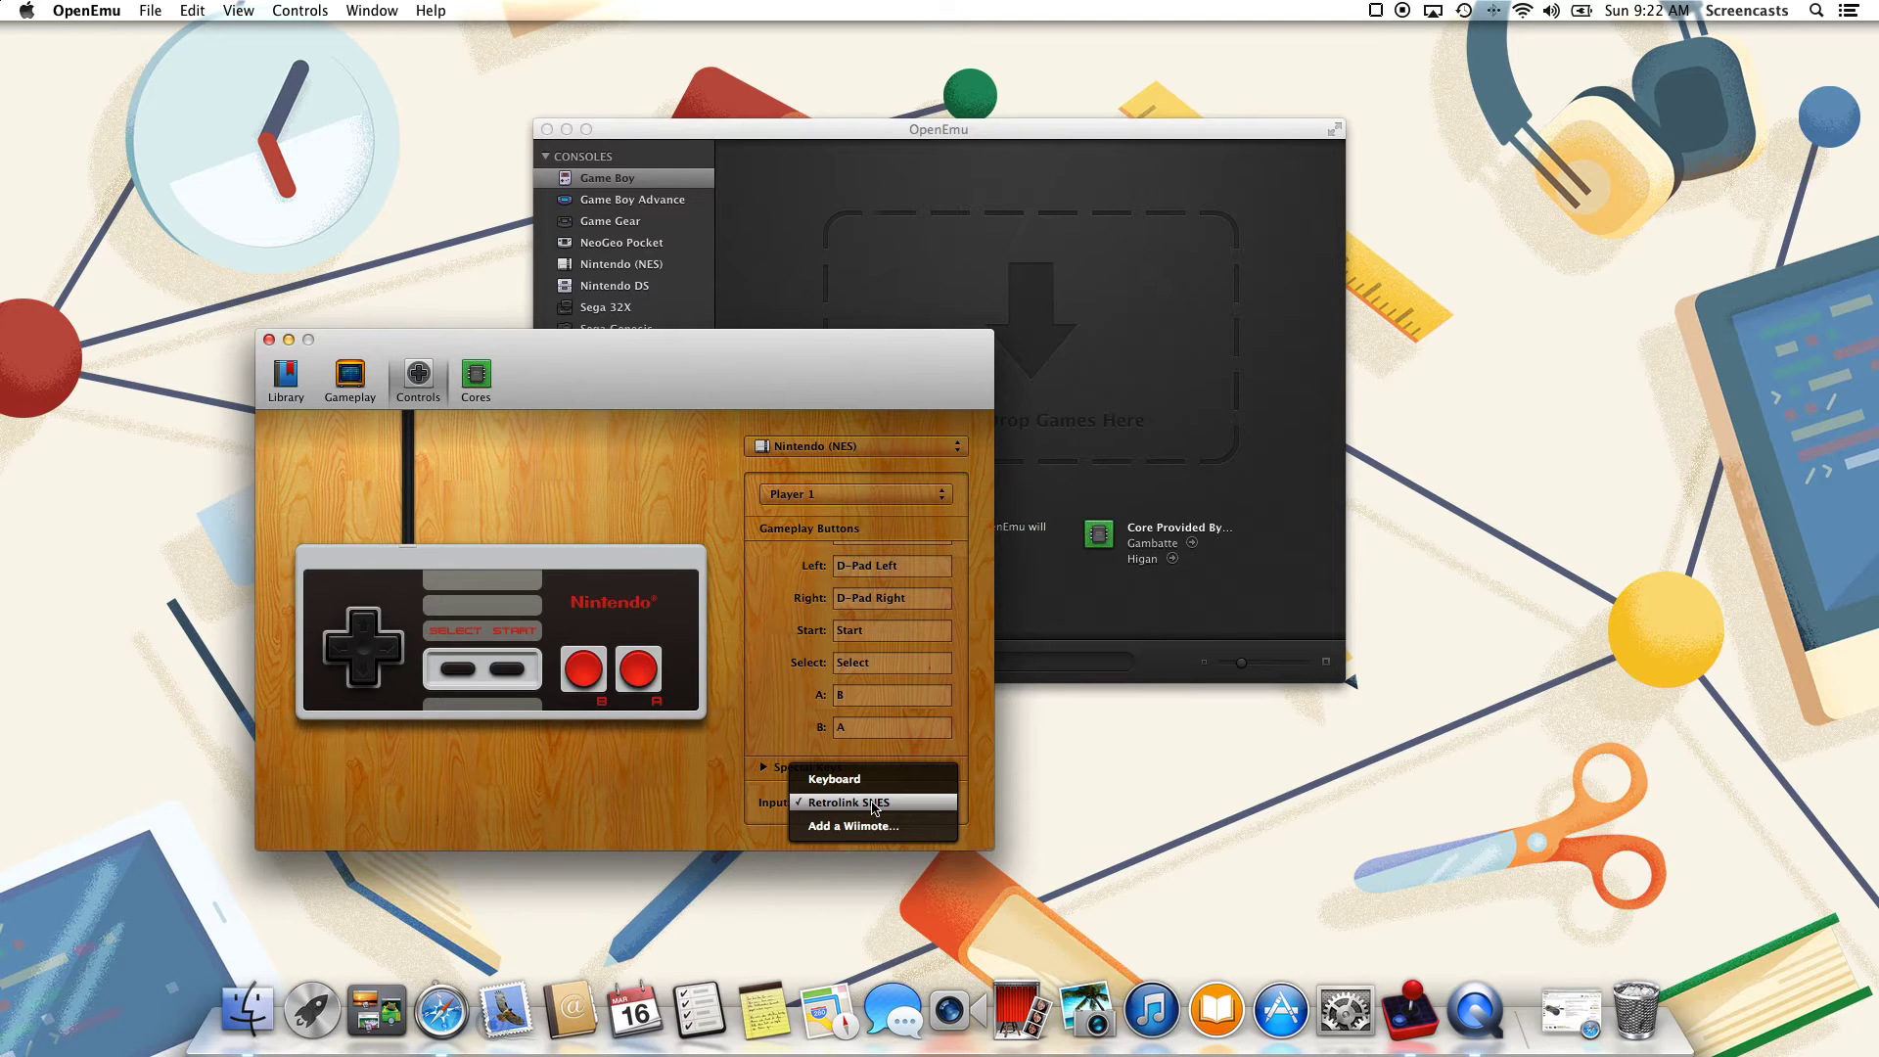
click(744, 806)
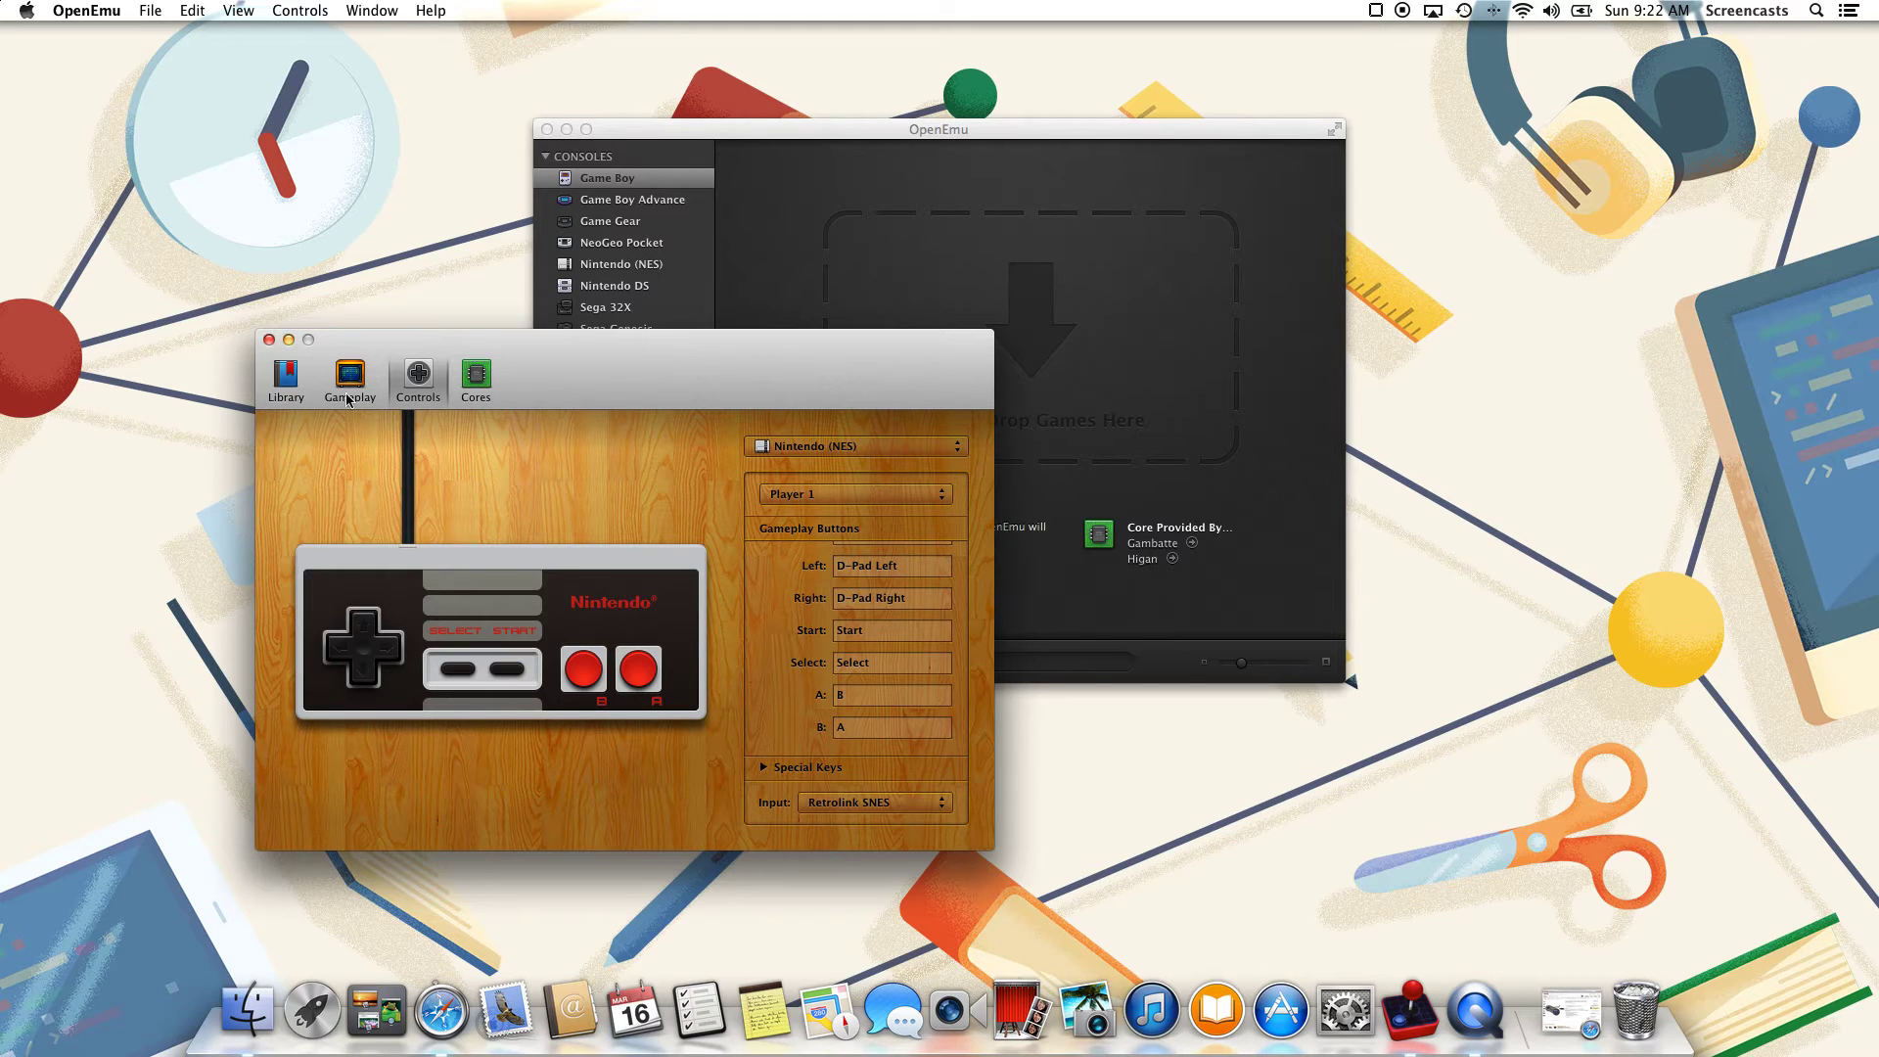
click(268, 339)
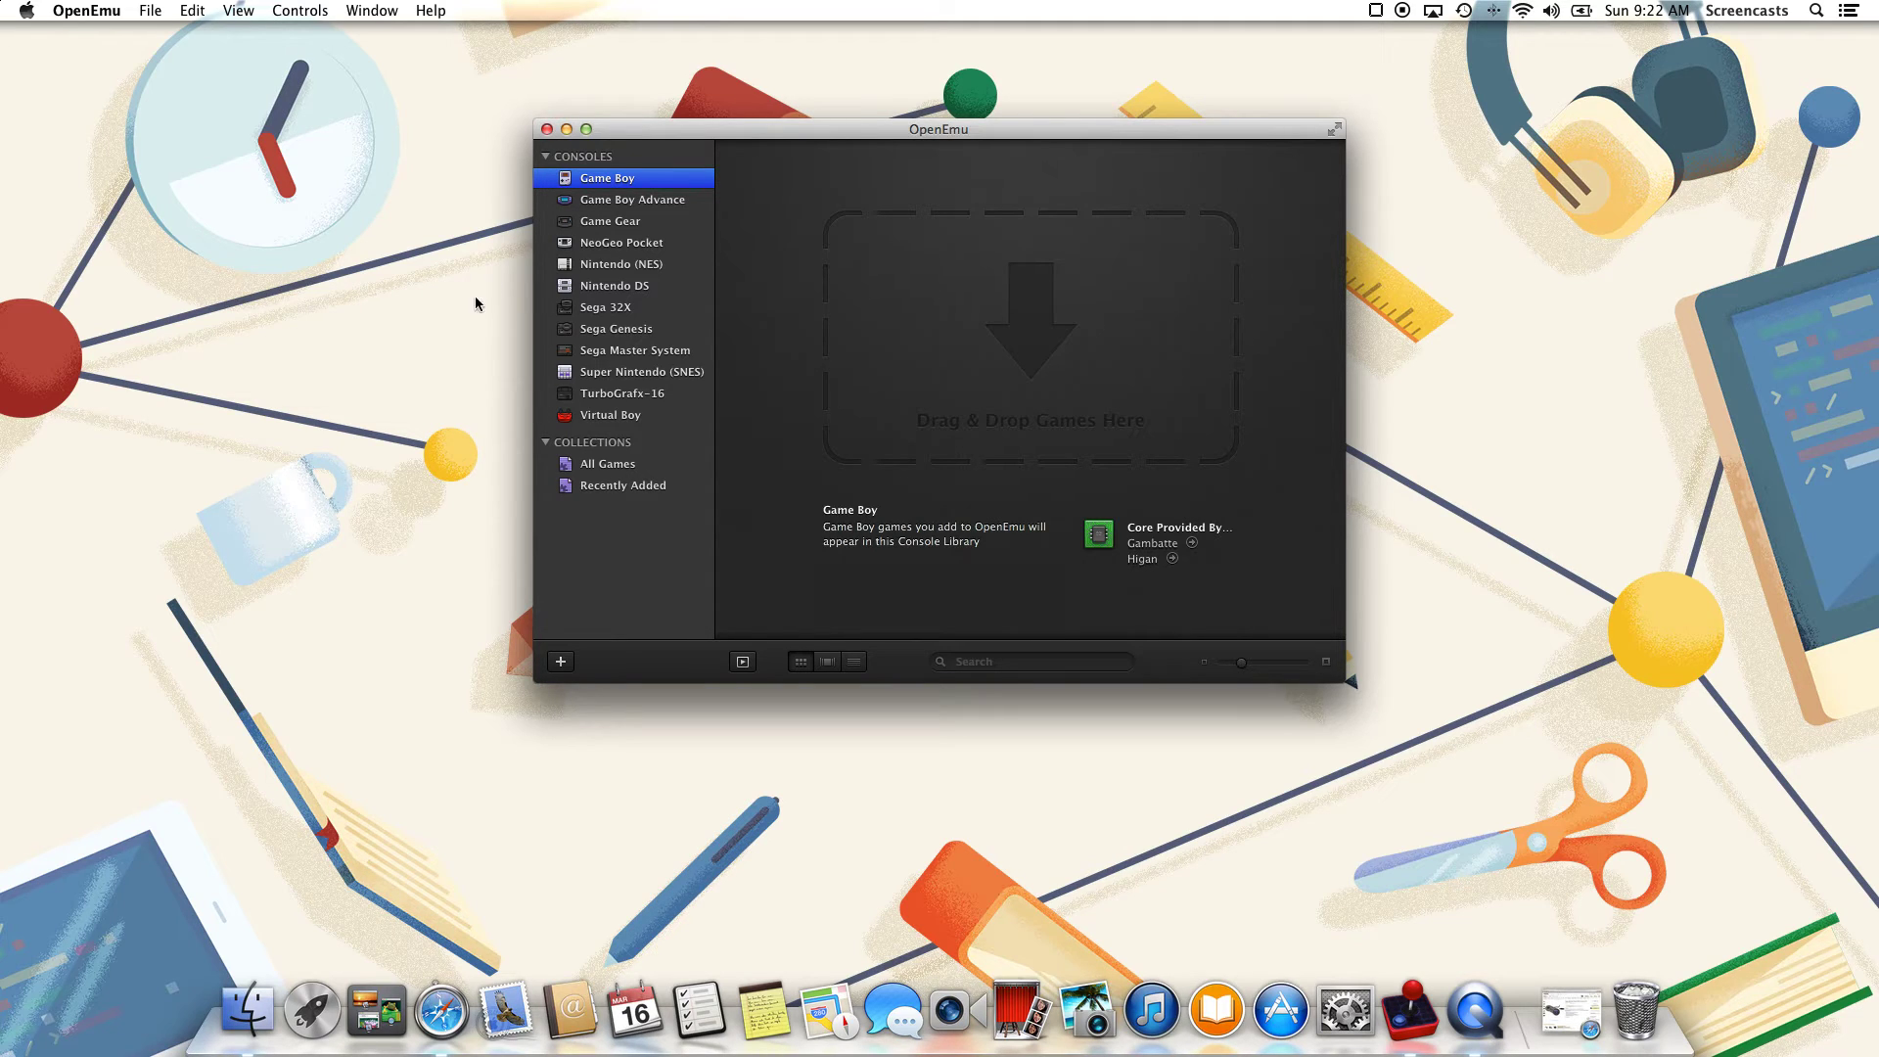
- In Finder, open the homebrew-all folder from Downloads, with its window placed clear of the OpenEmu game area
click(247, 1008)
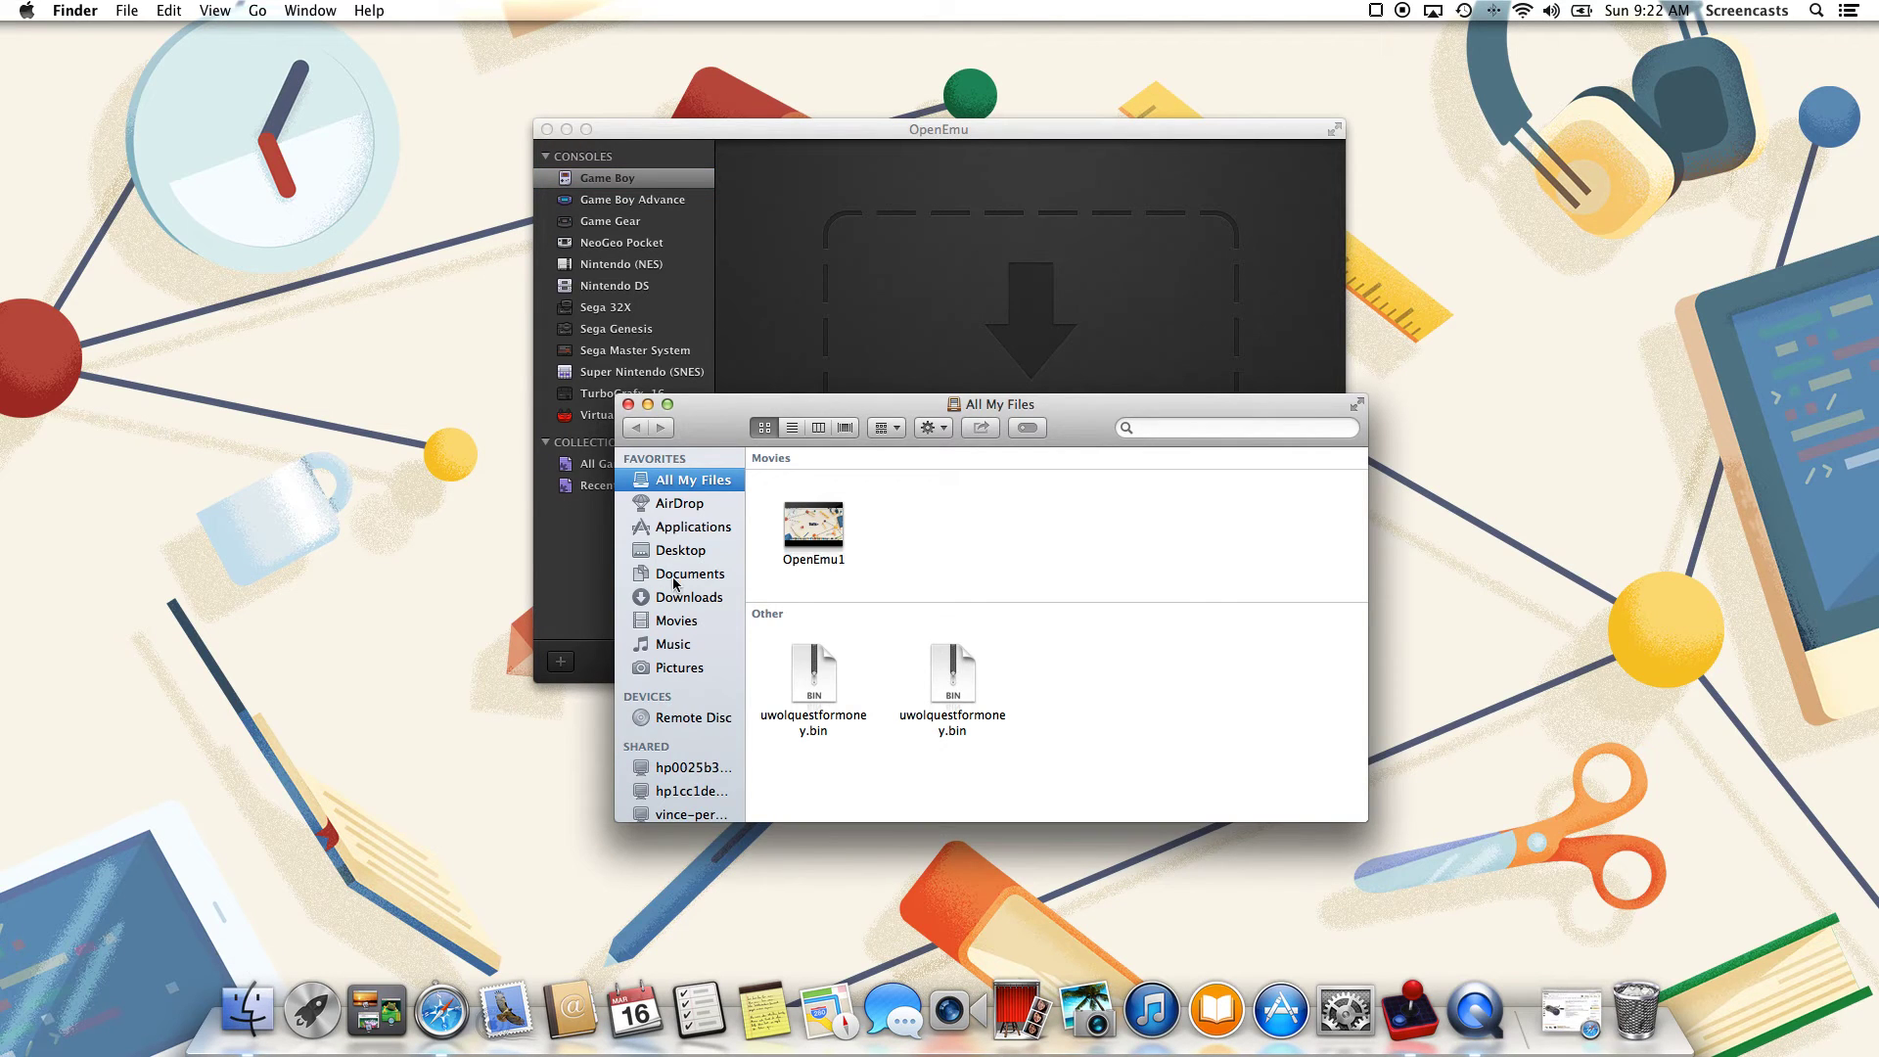
click(677, 597)
drag(726, 425, 1429, 475)
double_click(1543, 565)
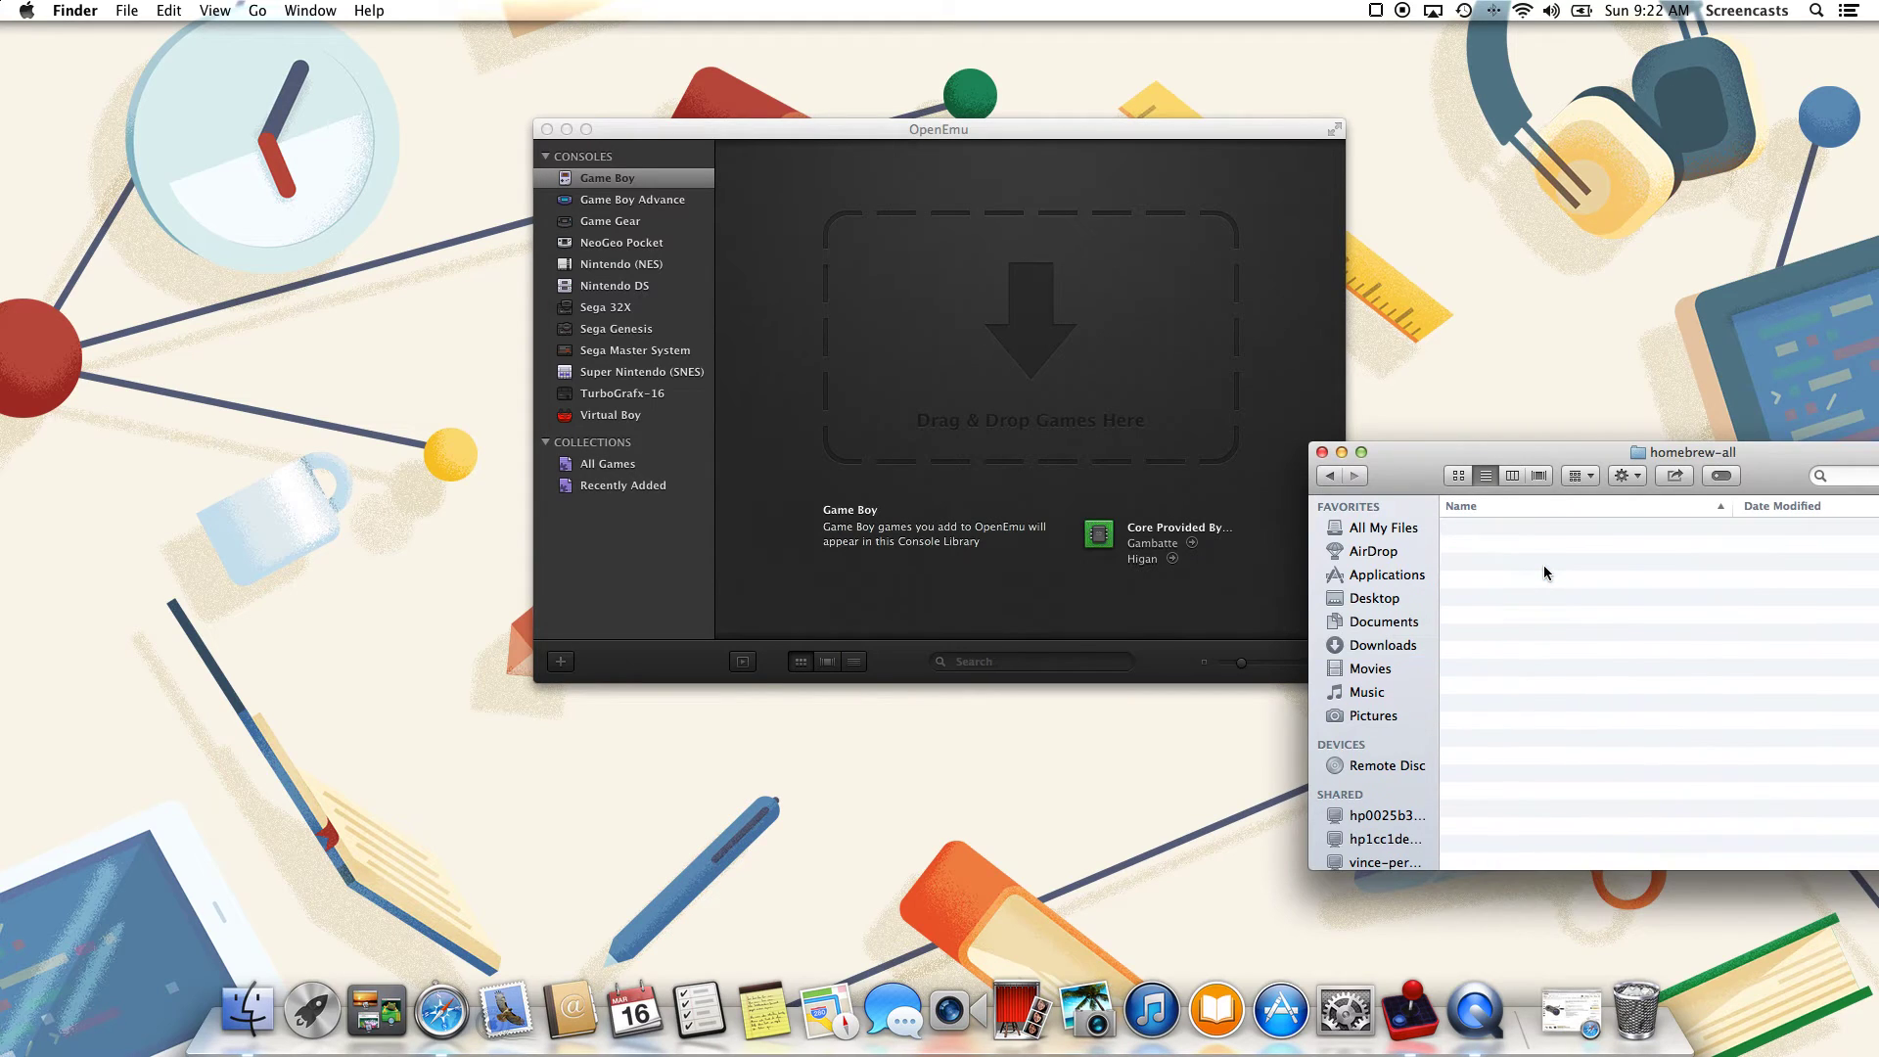
mouse_move(1512, 530)
mouse_down()
mouse_move(1434, 543)
mouse_move(1143, 403)
mouse_move(1507, 556)
mouse_move(1521, 527)
mouse_up()
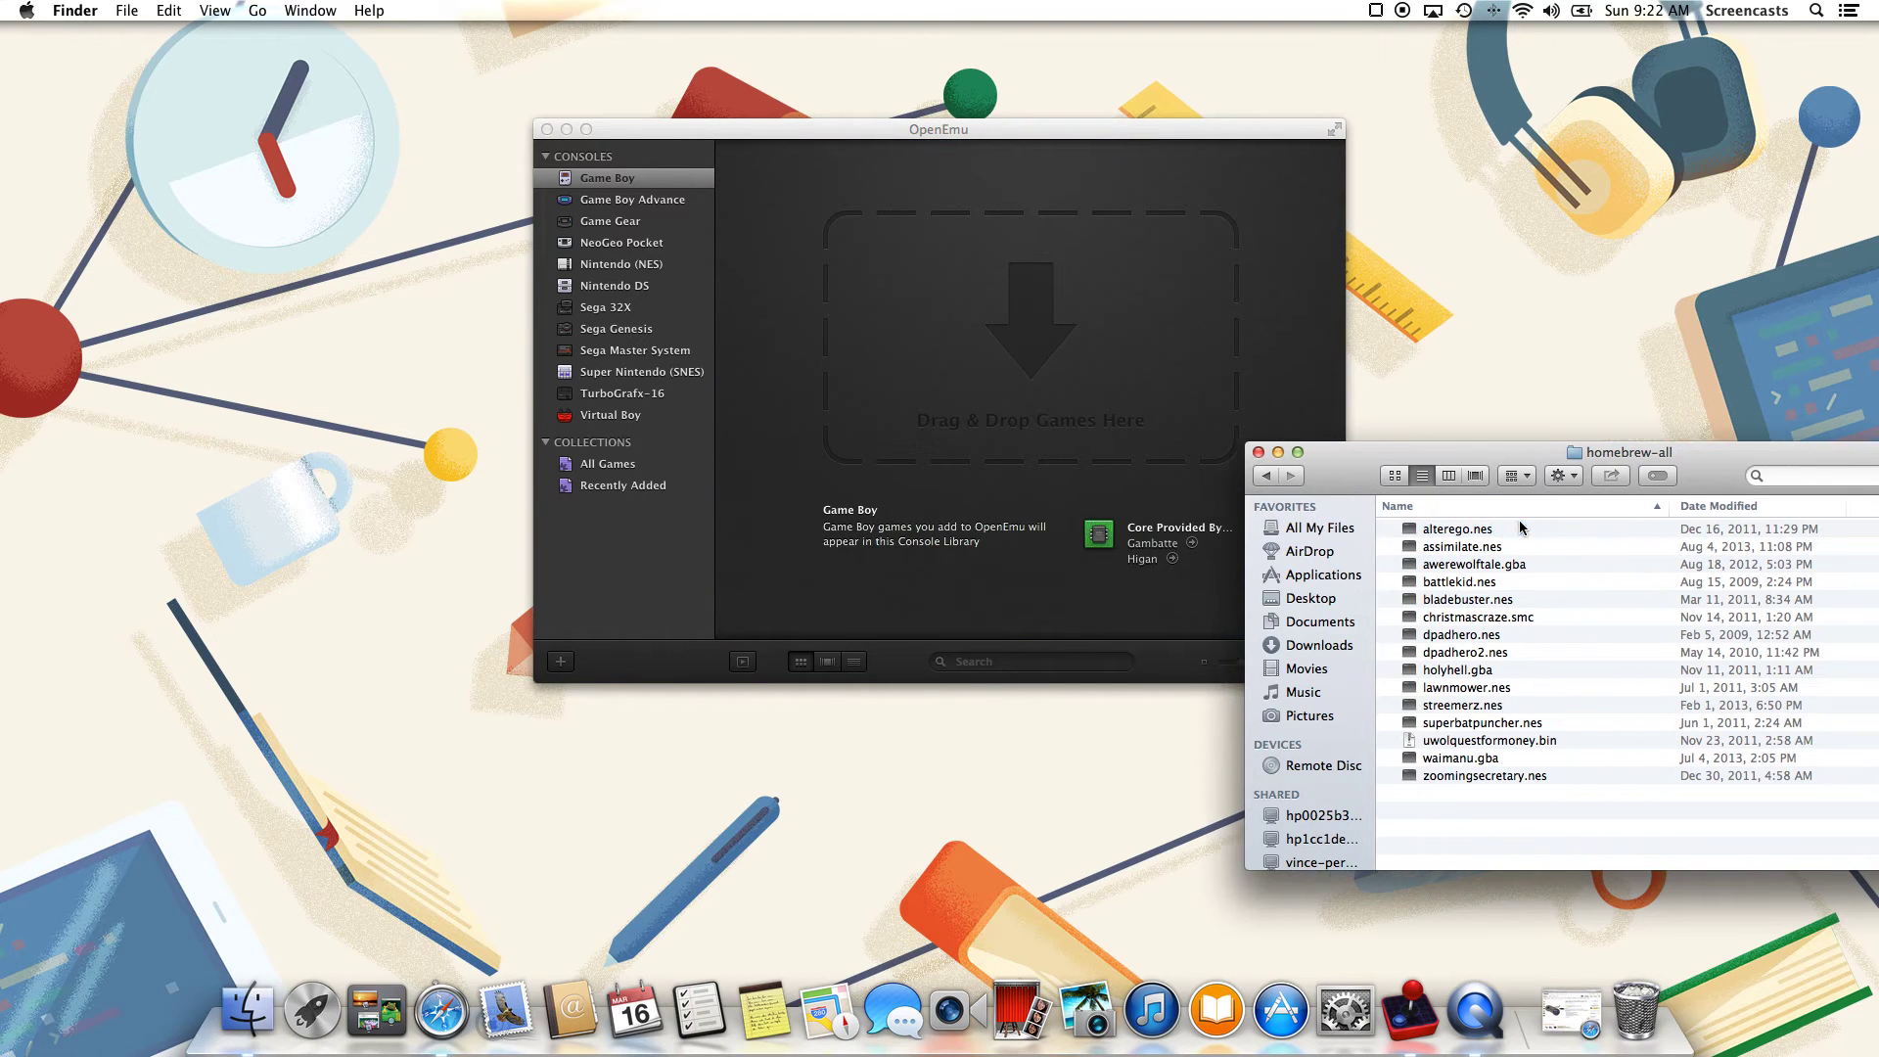
- Start alterego from OpenEmu's Nintendo (NES) library without continuing the last game, and hide the Finder window
click(661, 263)
click(662, 263)
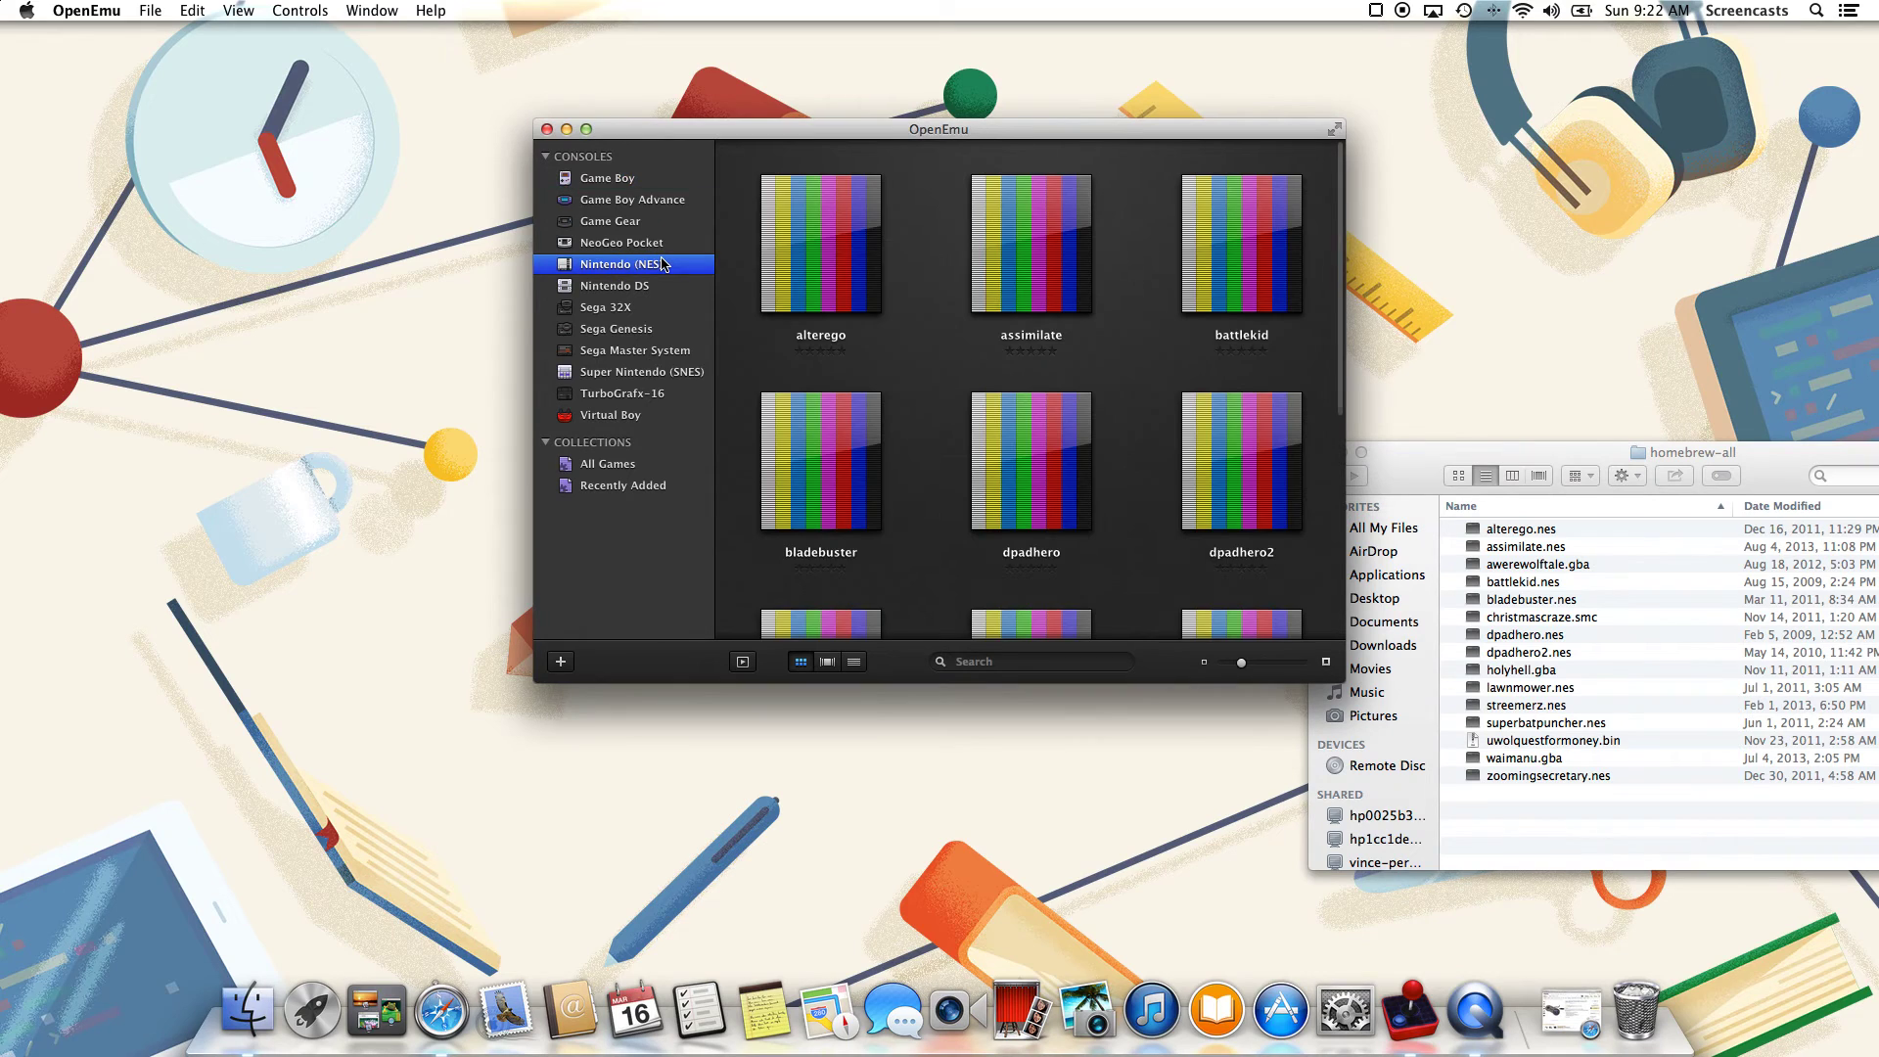
double_click(806, 238)
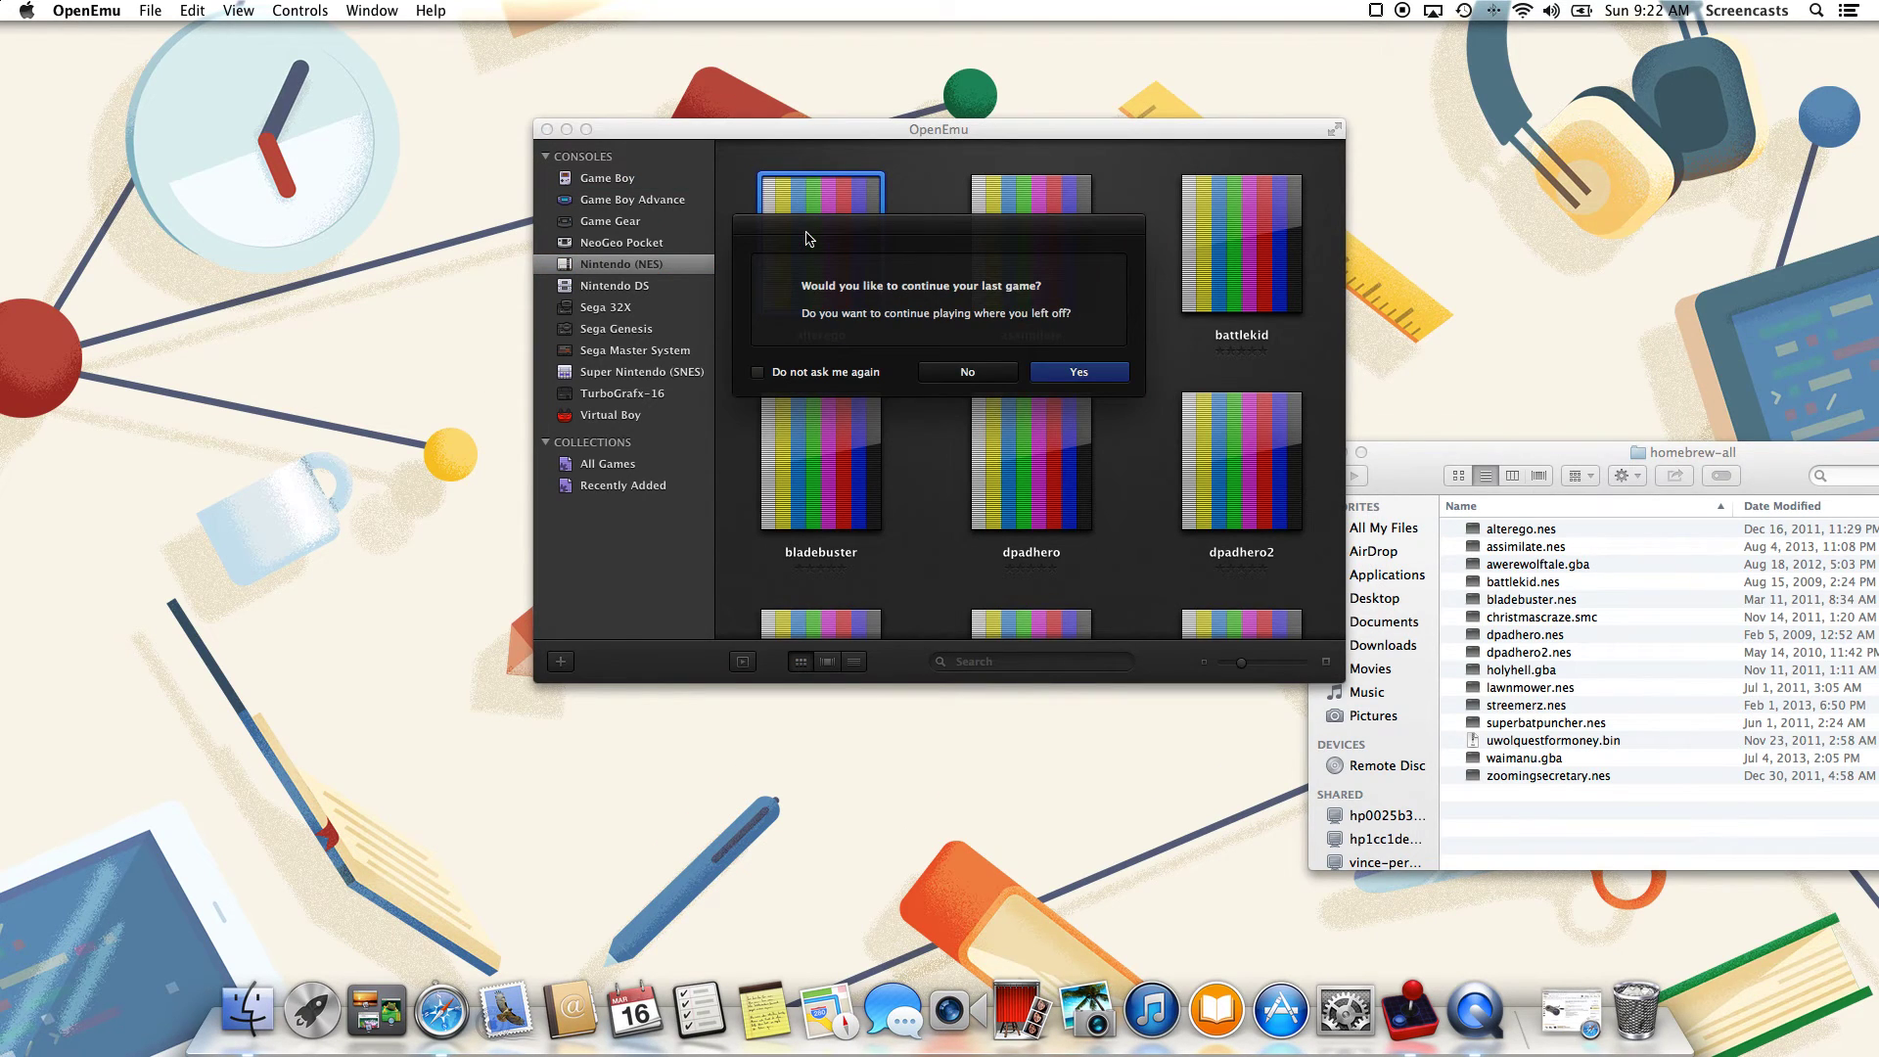
click(966, 372)
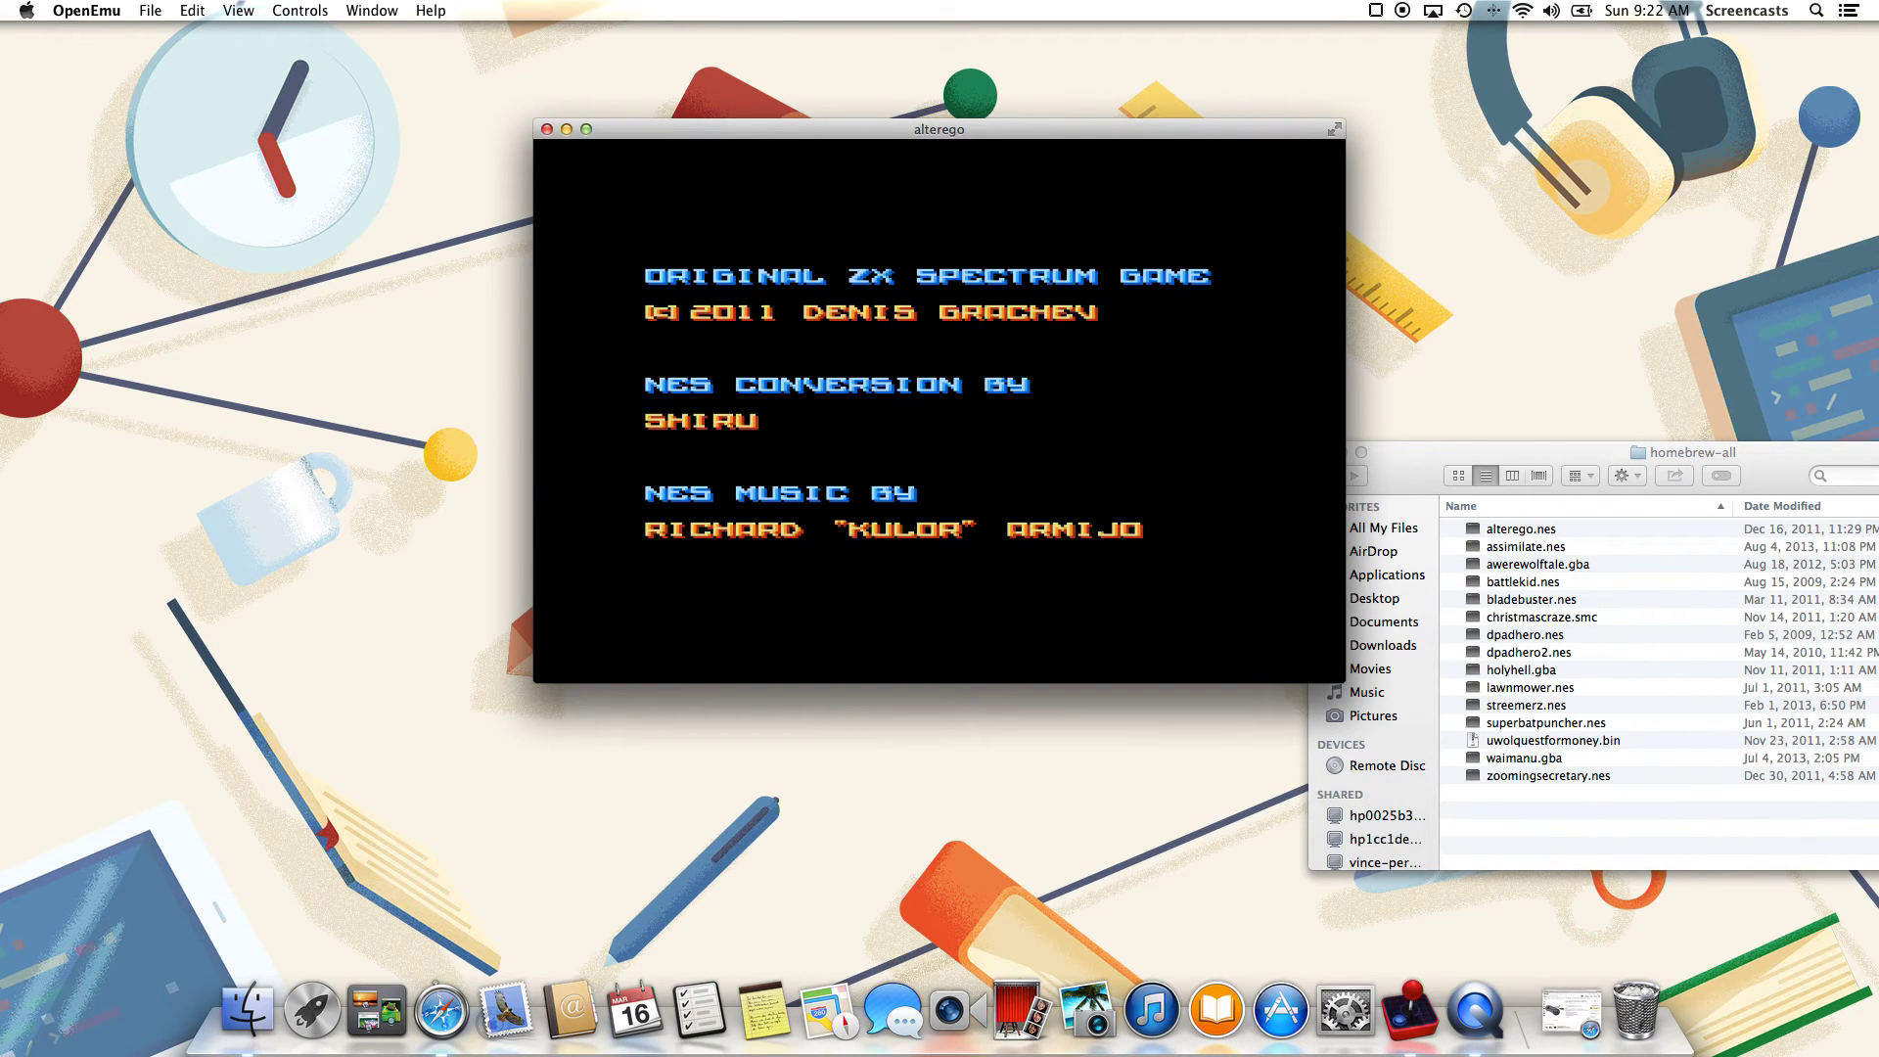
click(1412, 449)
key(cmd+h)
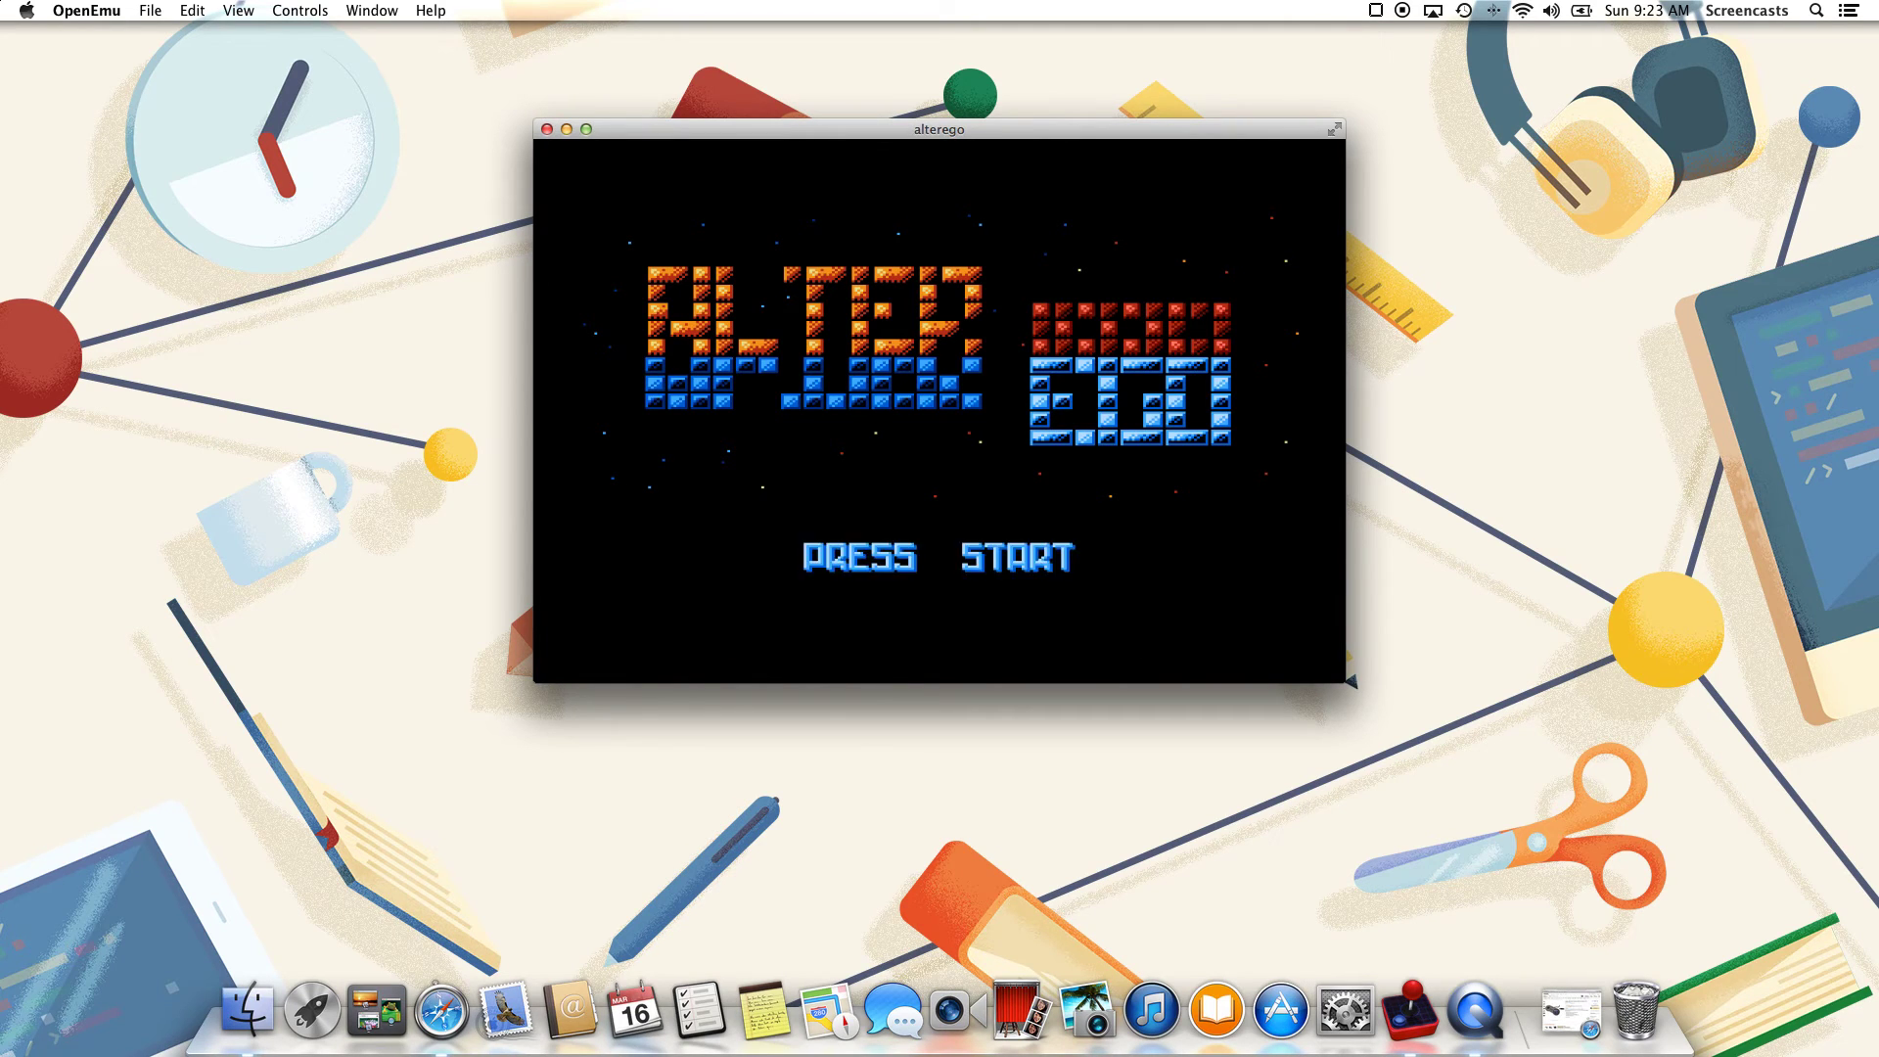
- Start the Hello World level and test the controls by moving the character and swapping places with its alter ego twice
key(Return)
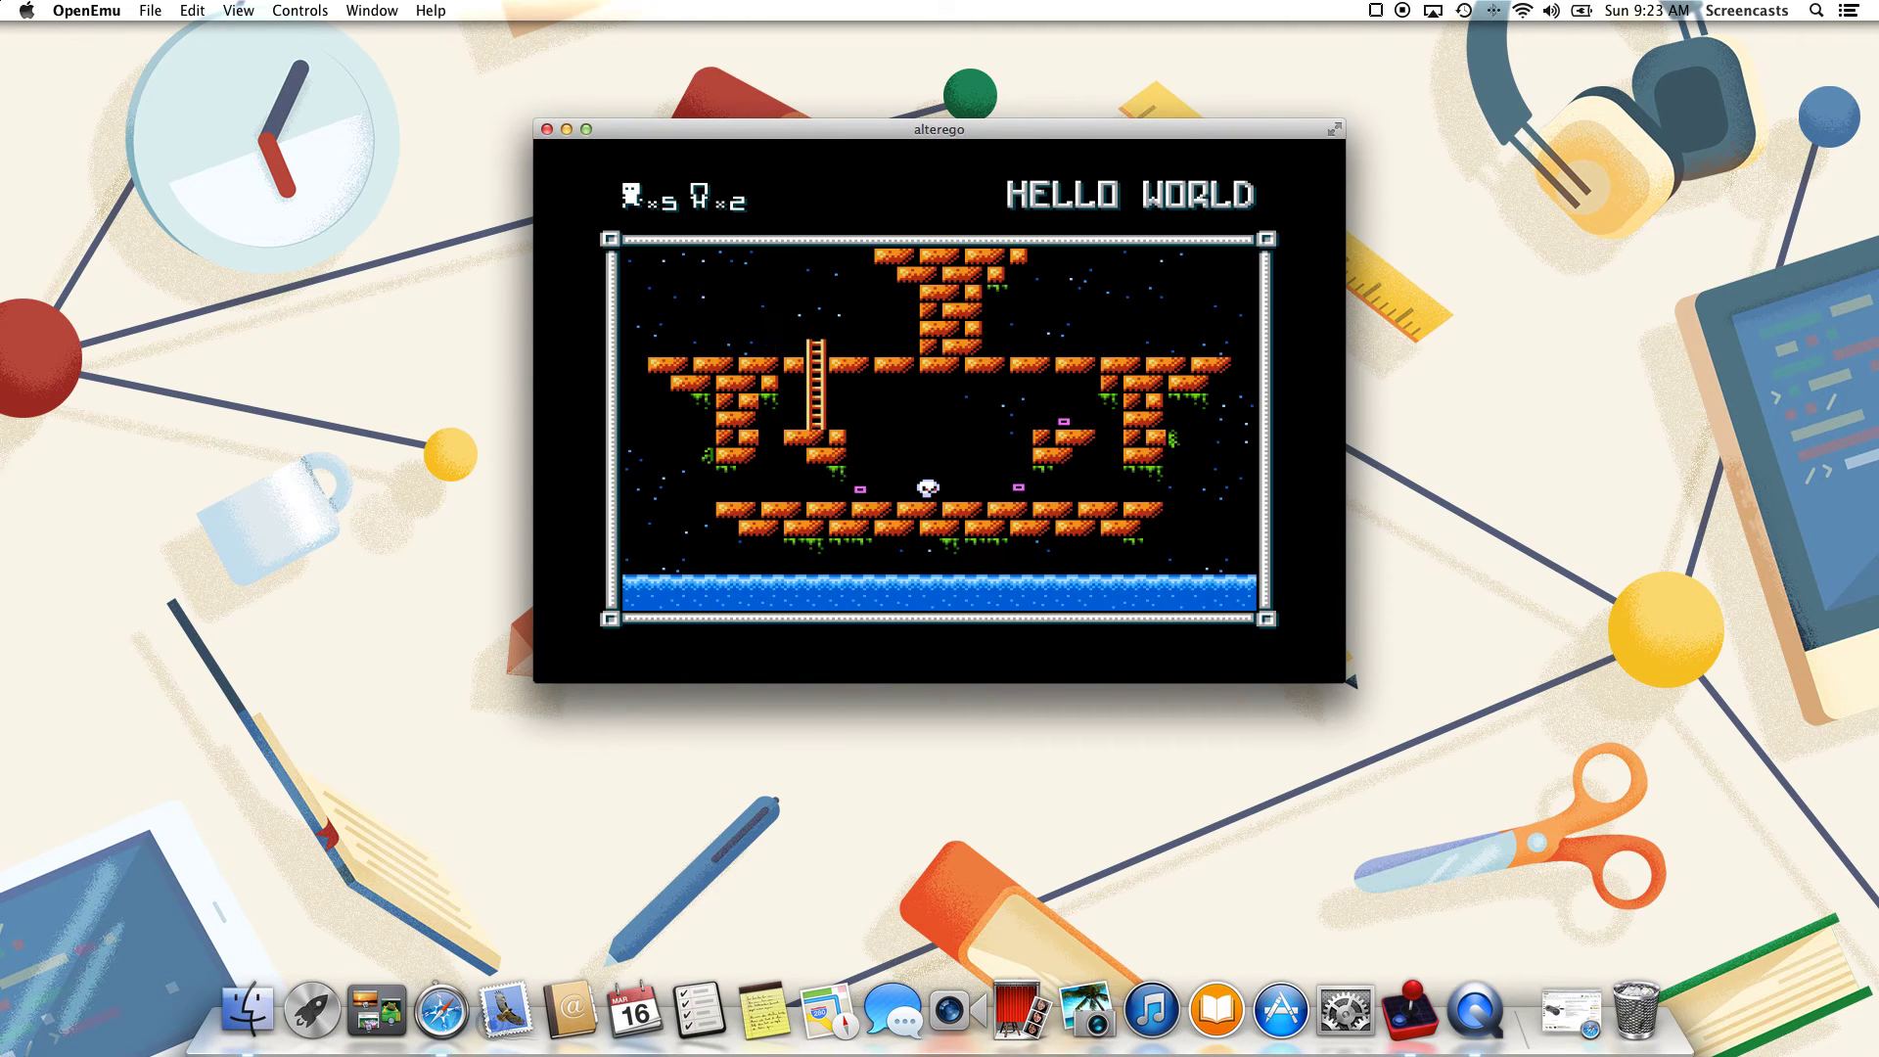
key(Left)
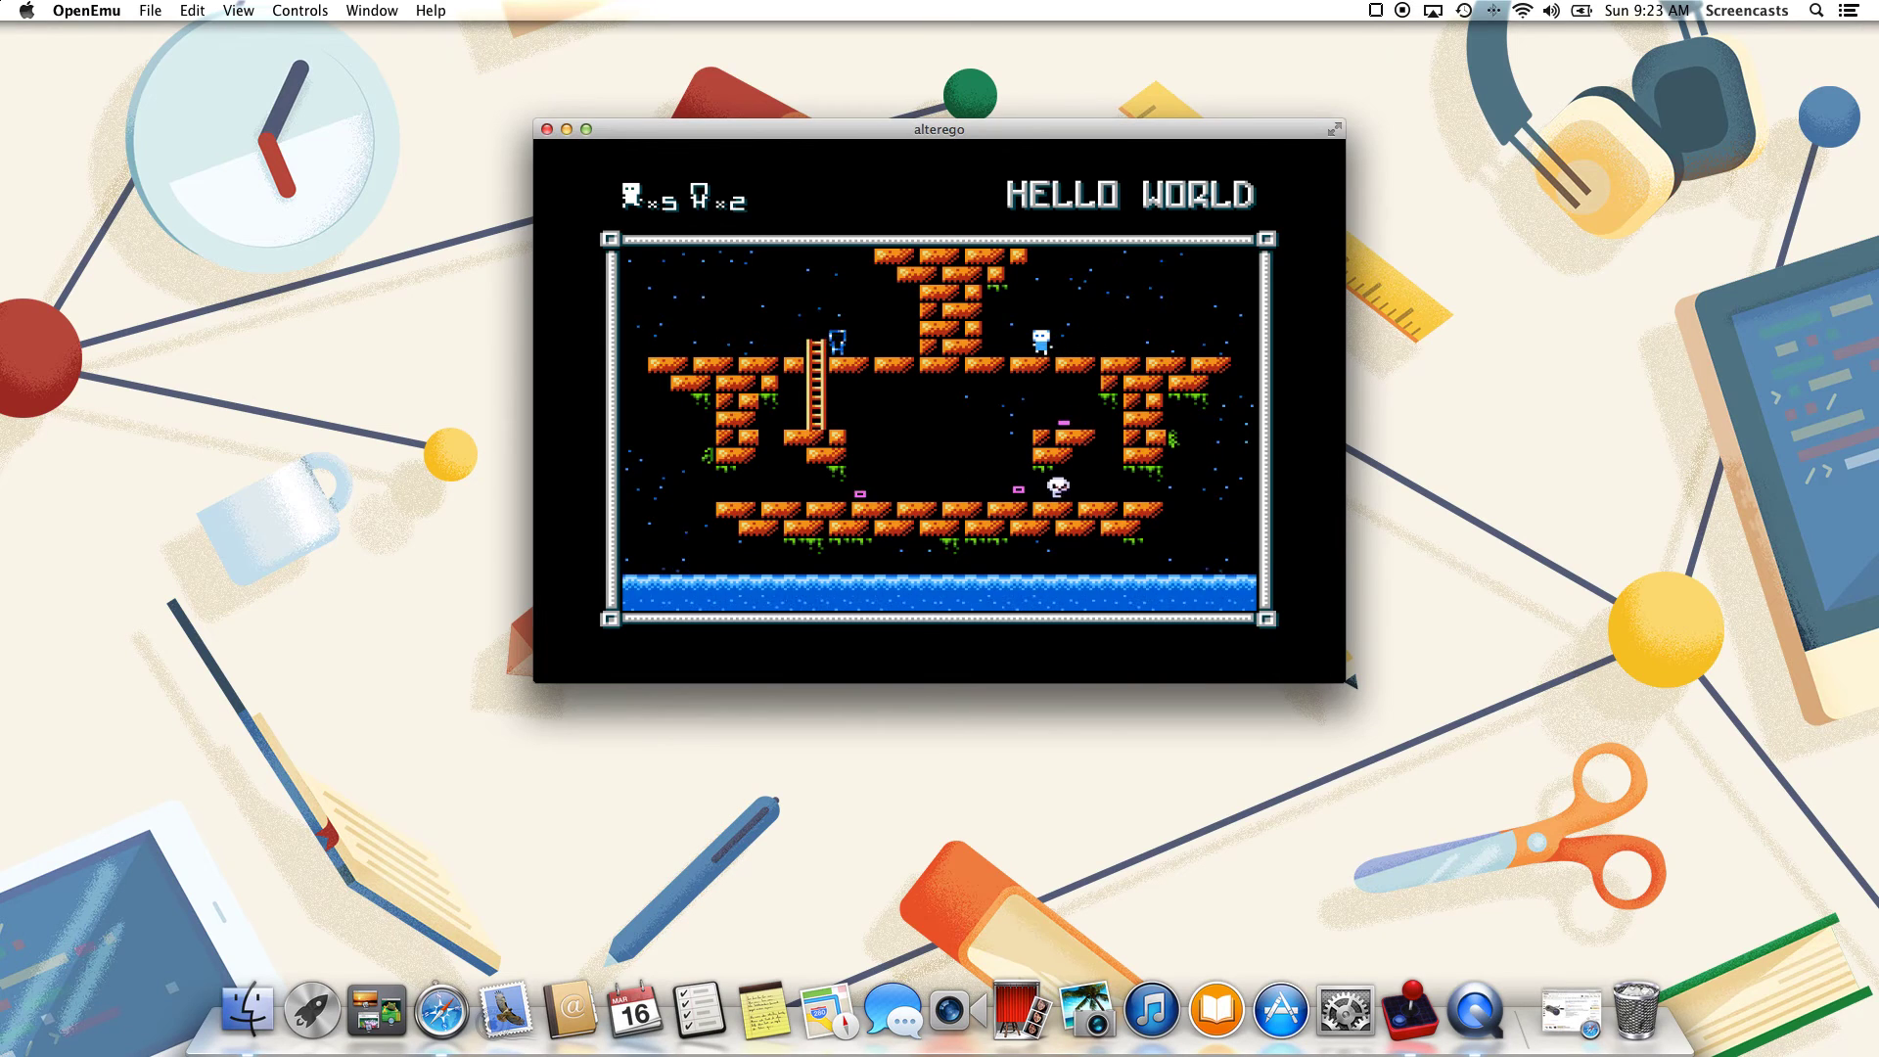
key(Right)
key(x)
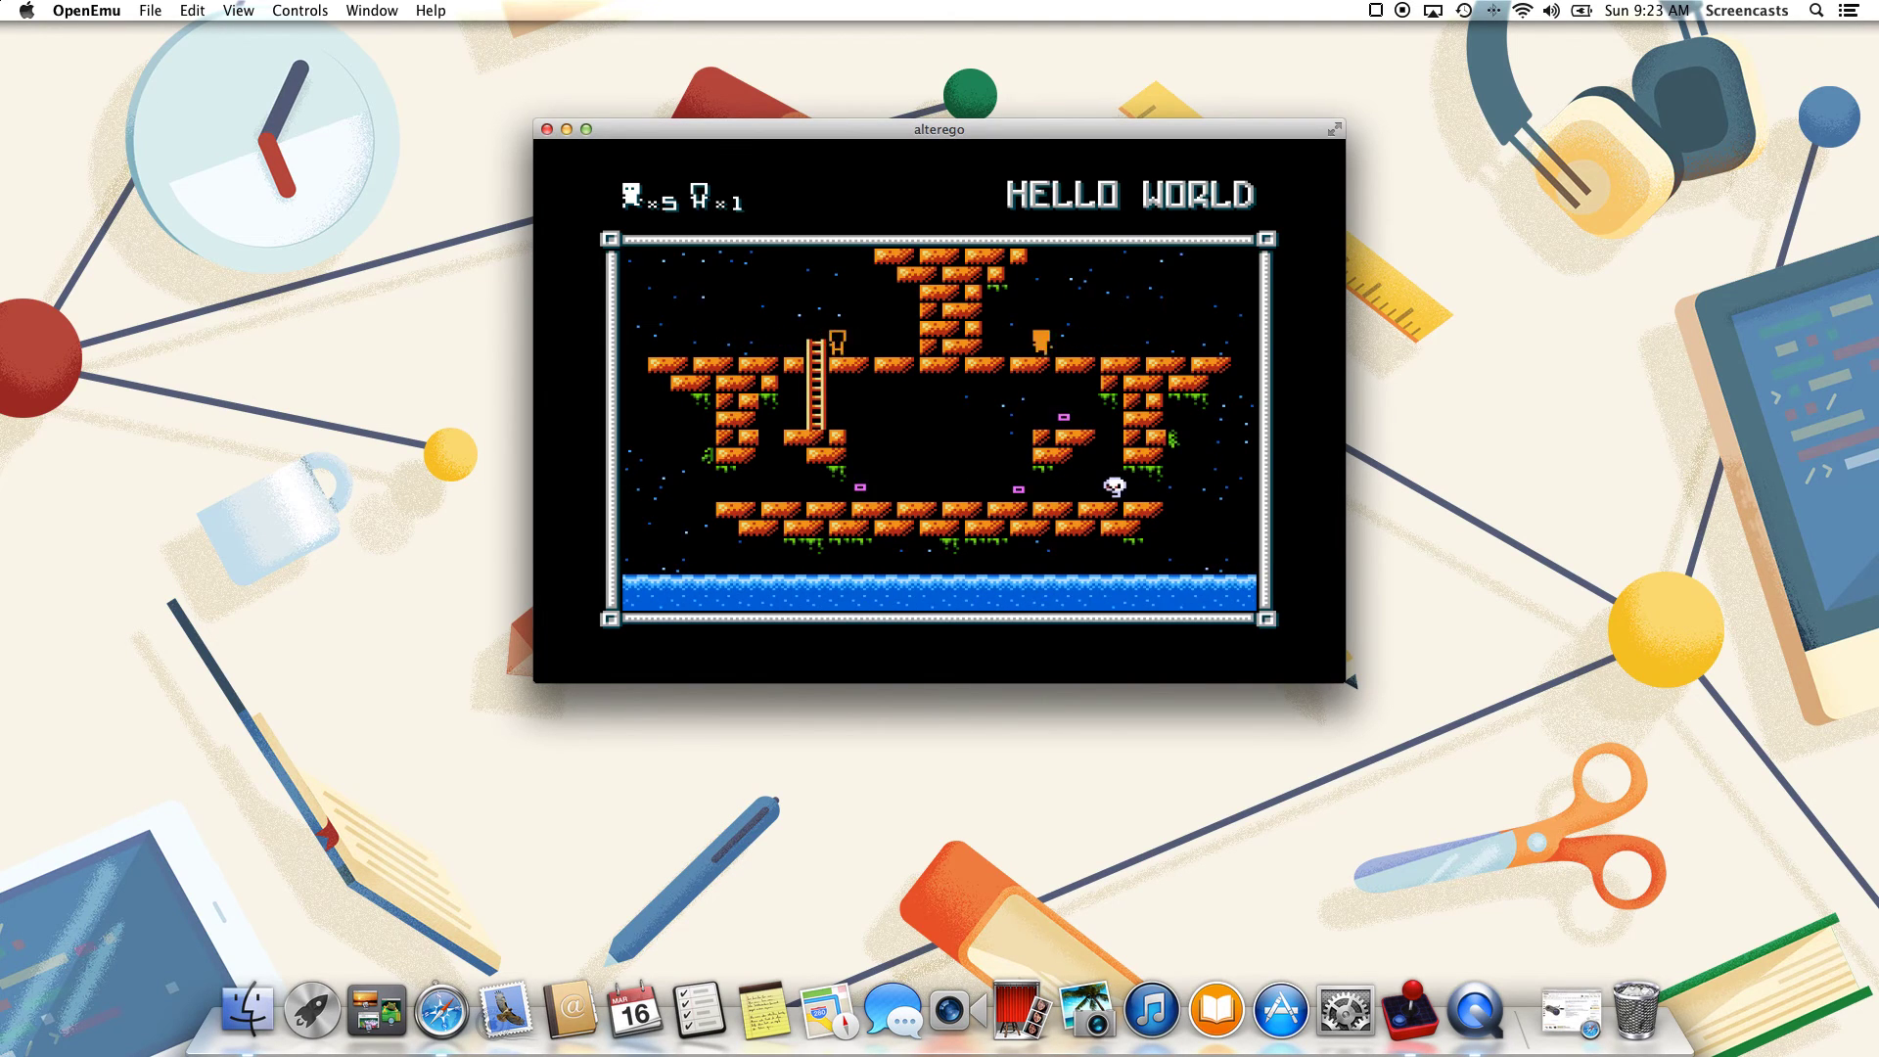
key(Left)
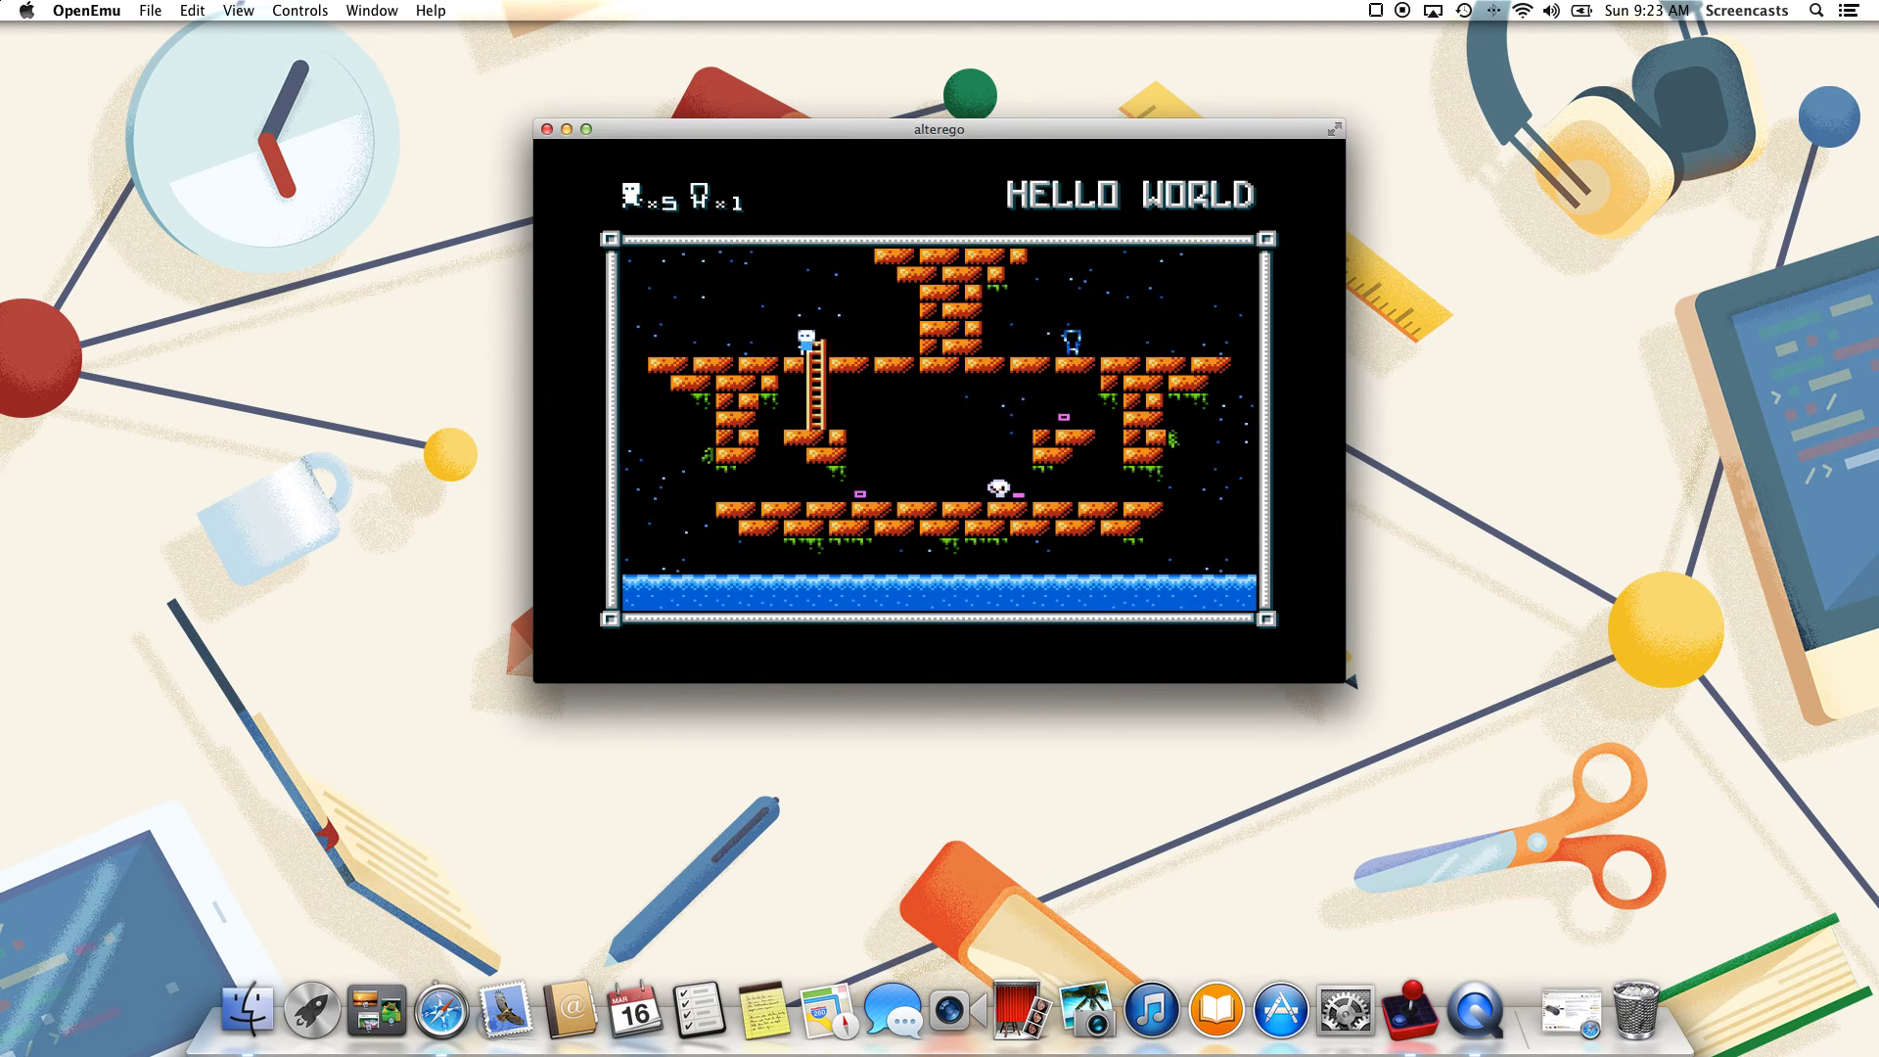
key(Left)
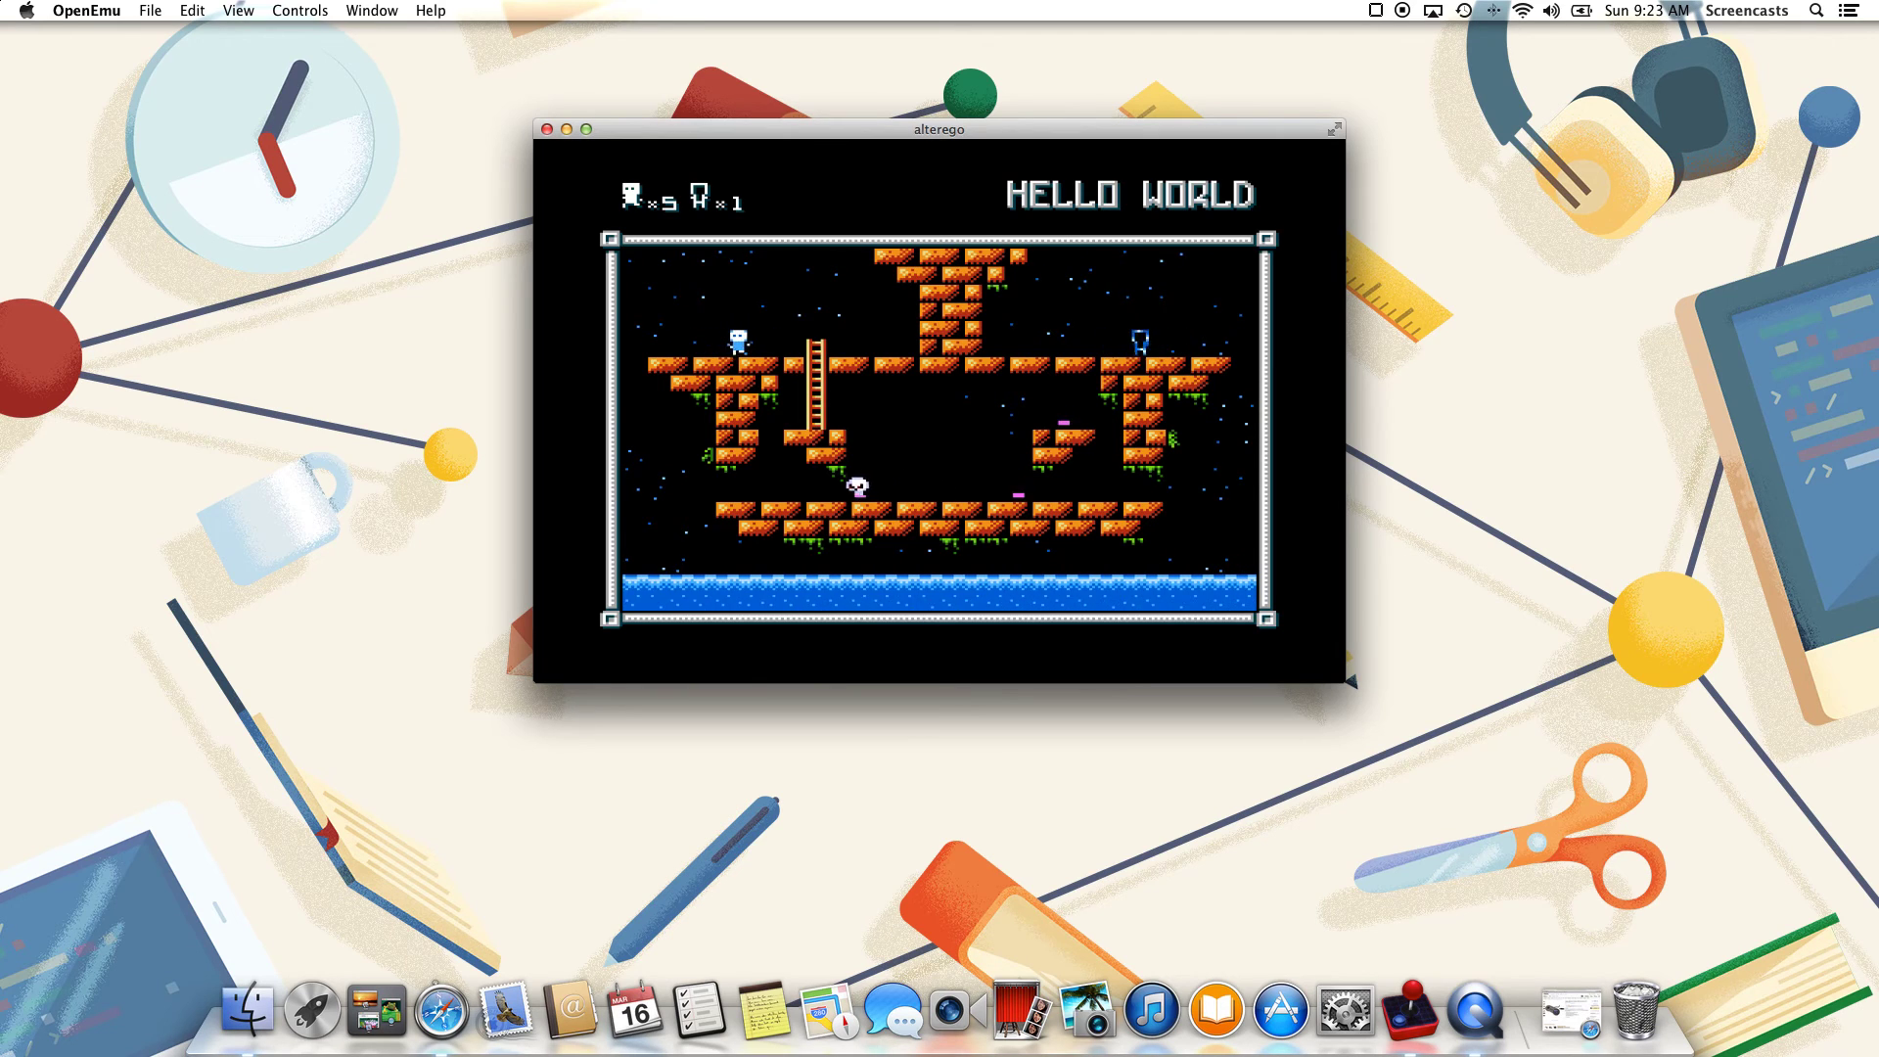
key(Right)
key(x)
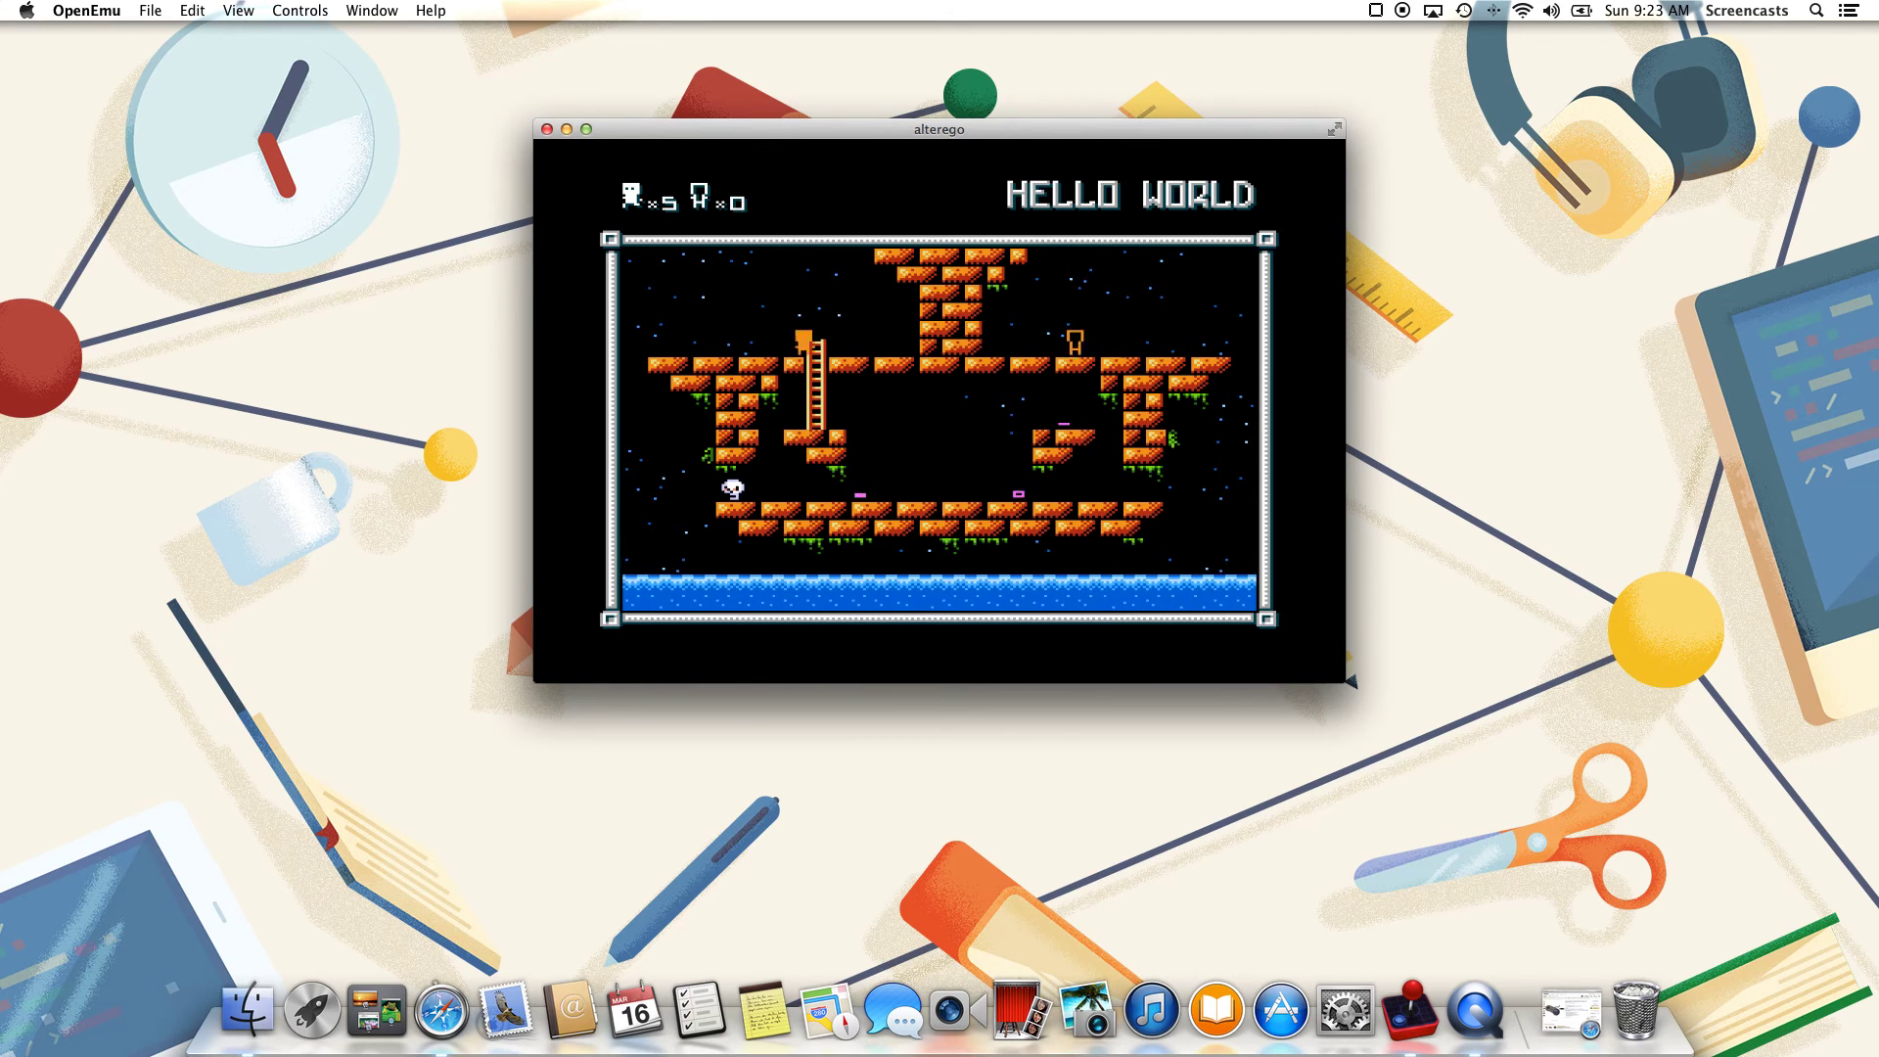
key(Right)
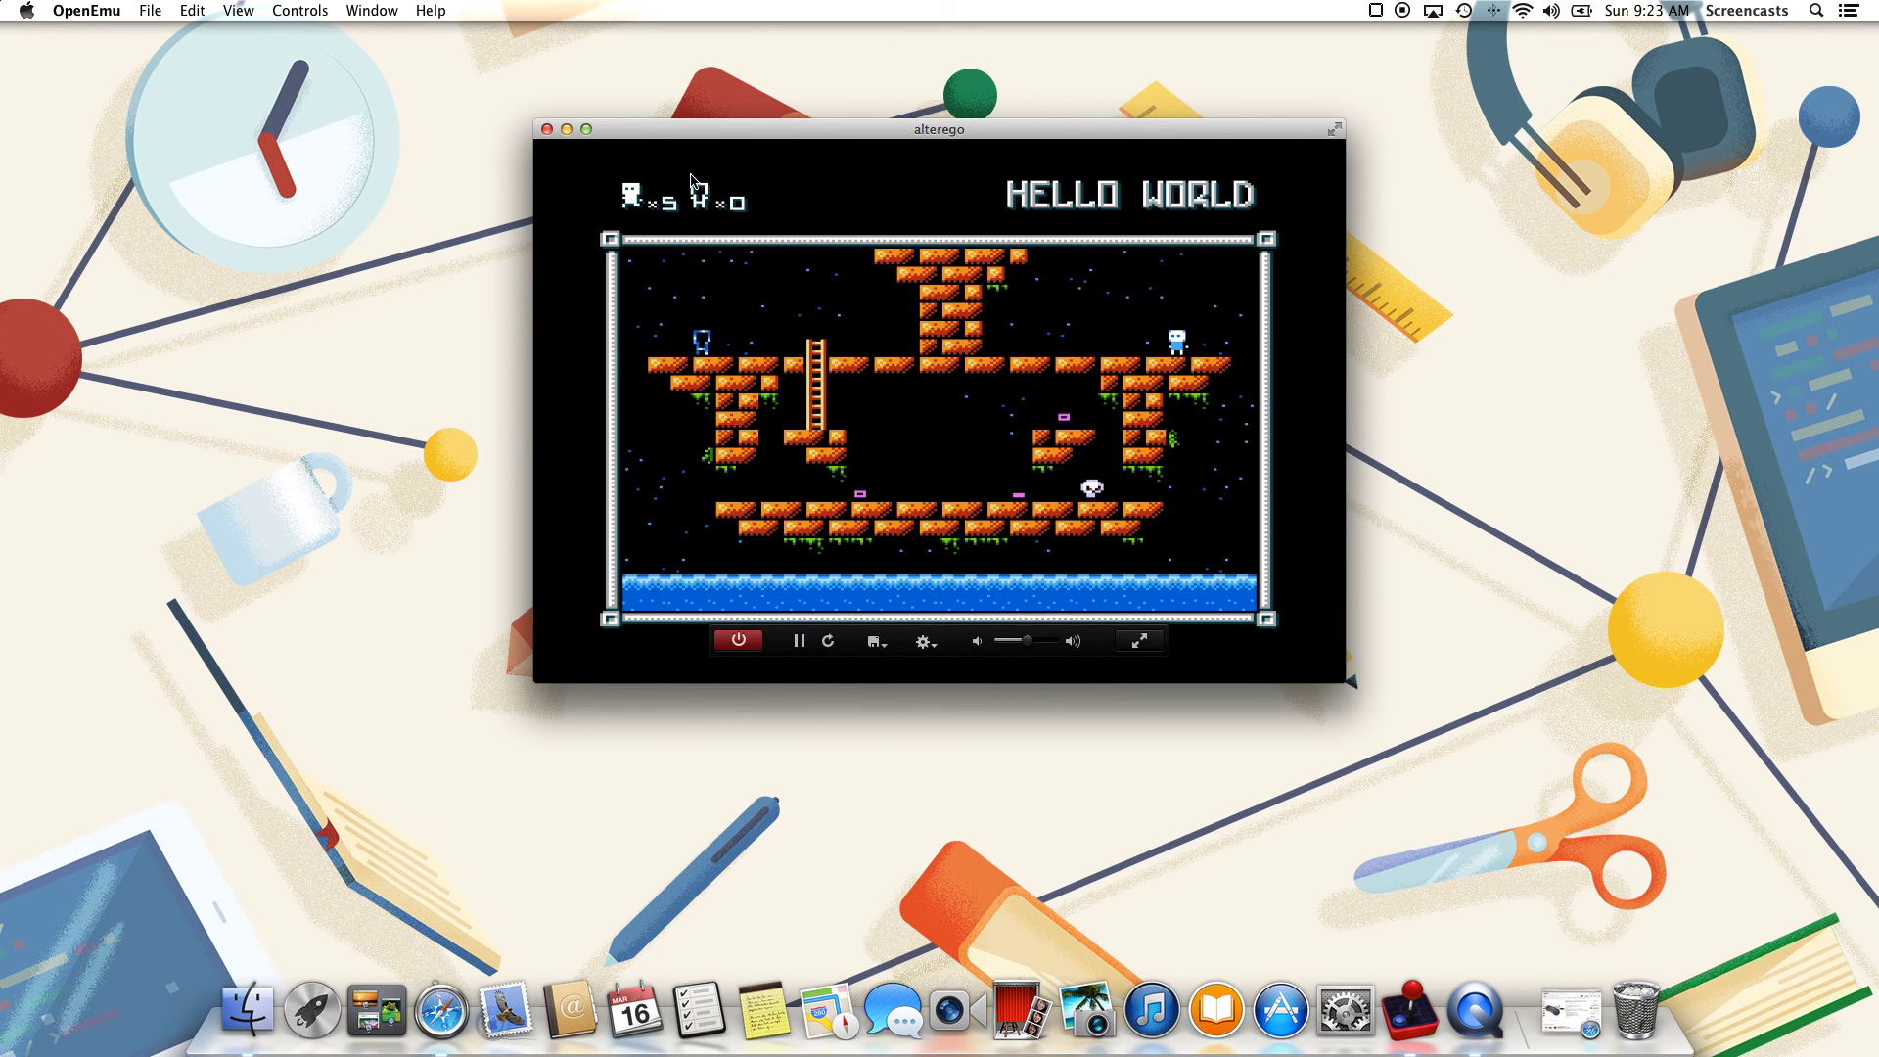
- Stop the alterego emulation and relaunch the game, continuing from where it was left off
click(546, 130)
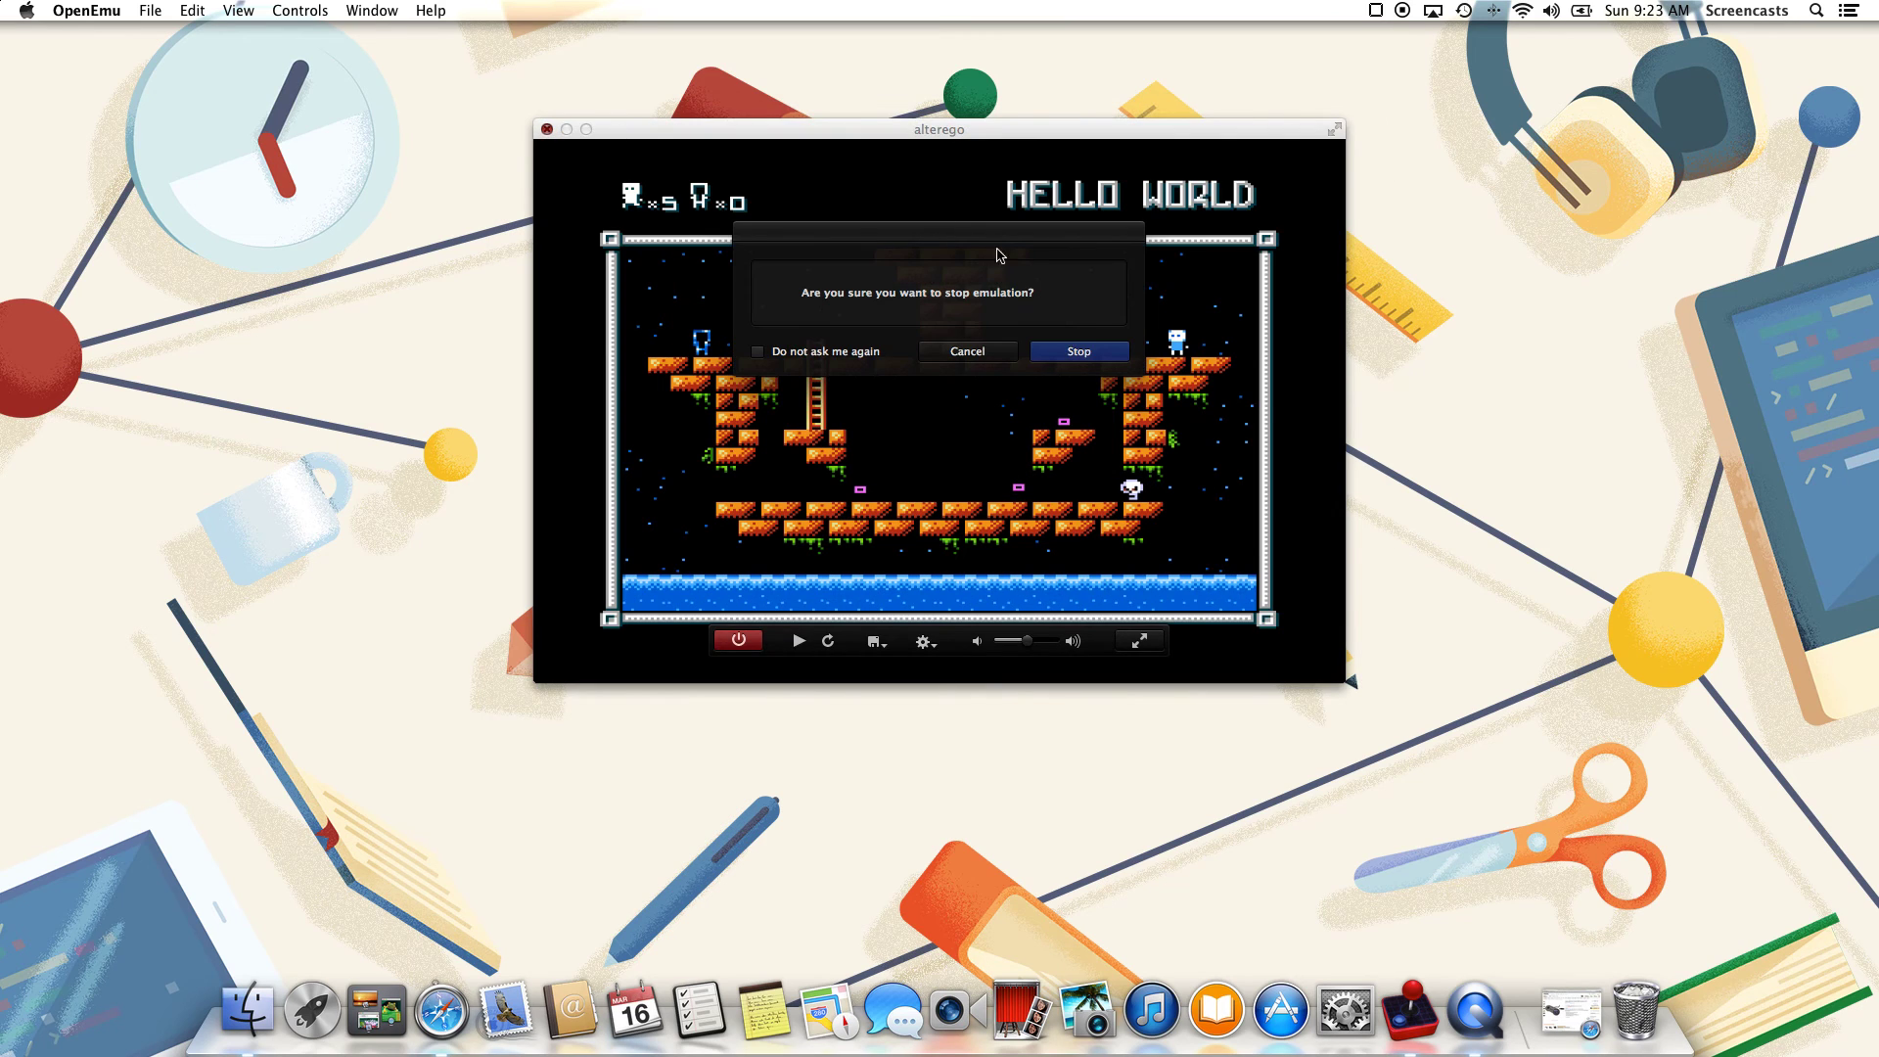
click(1080, 352)
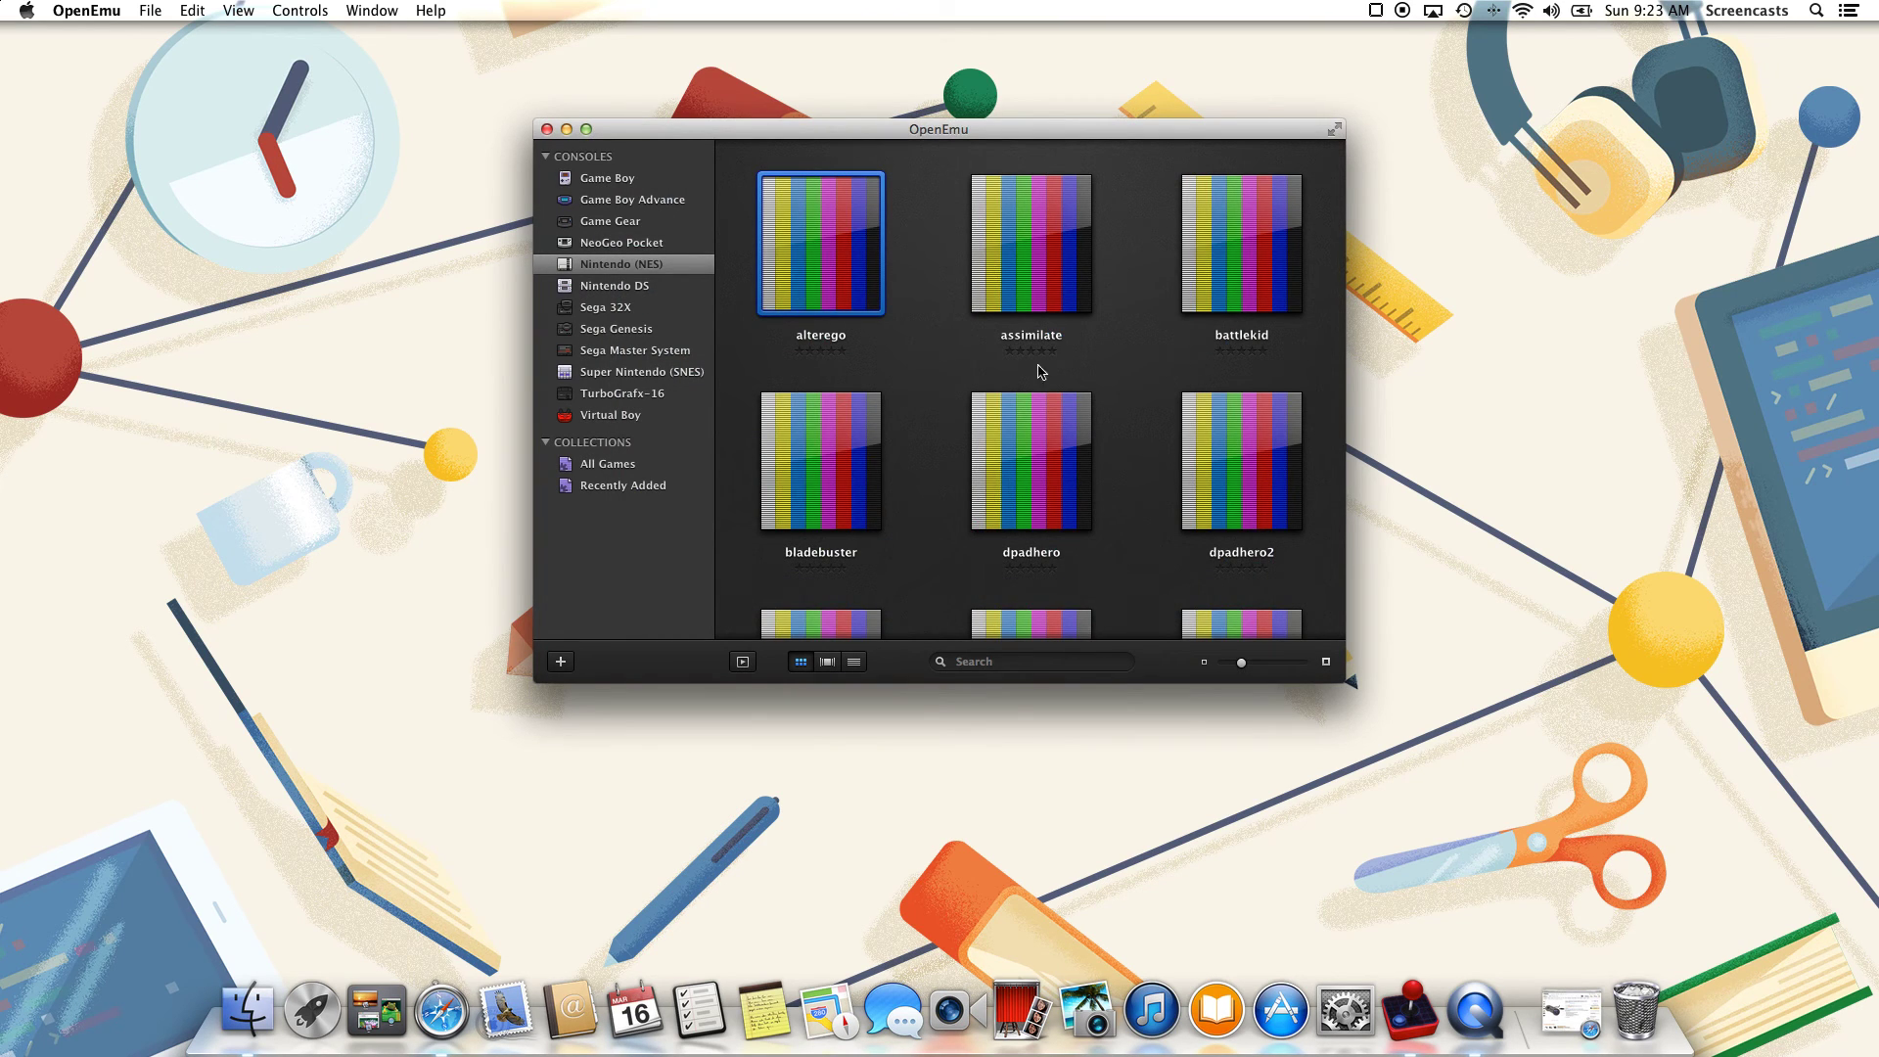
double_click(817, 260)
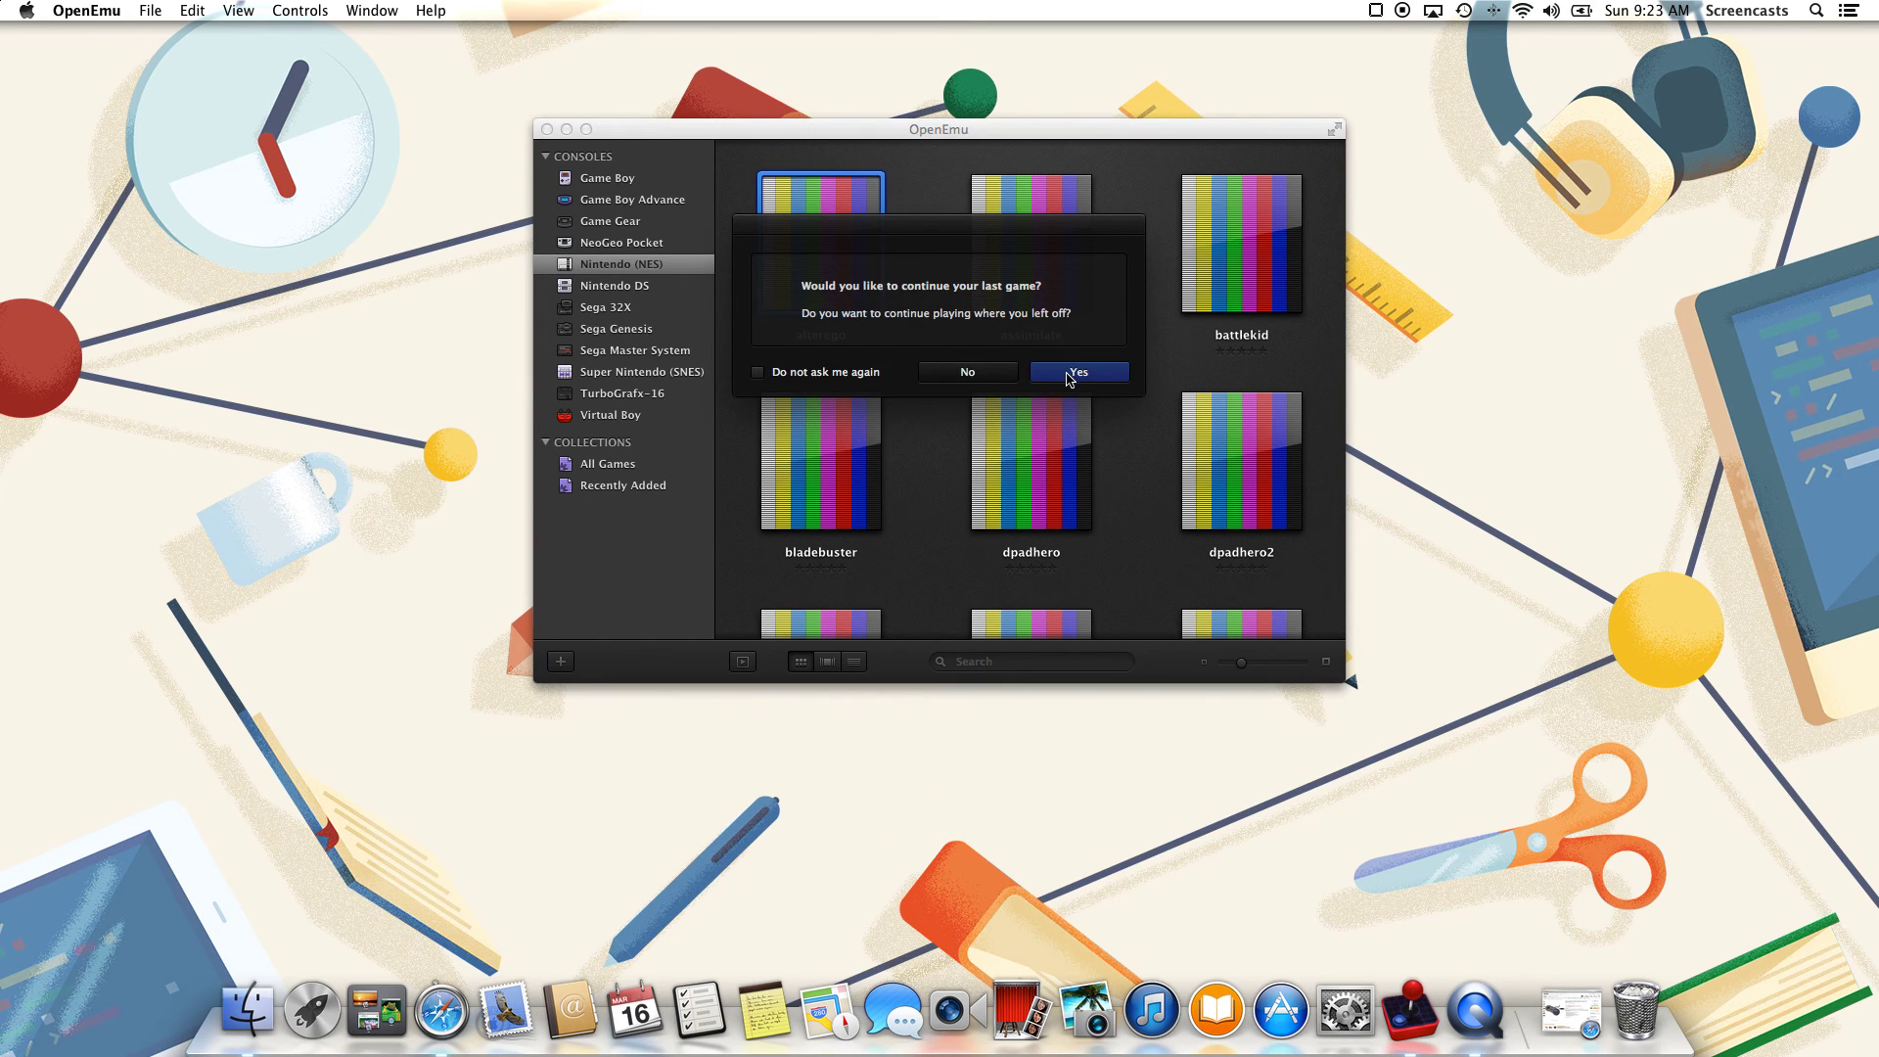
click(1076, 373)
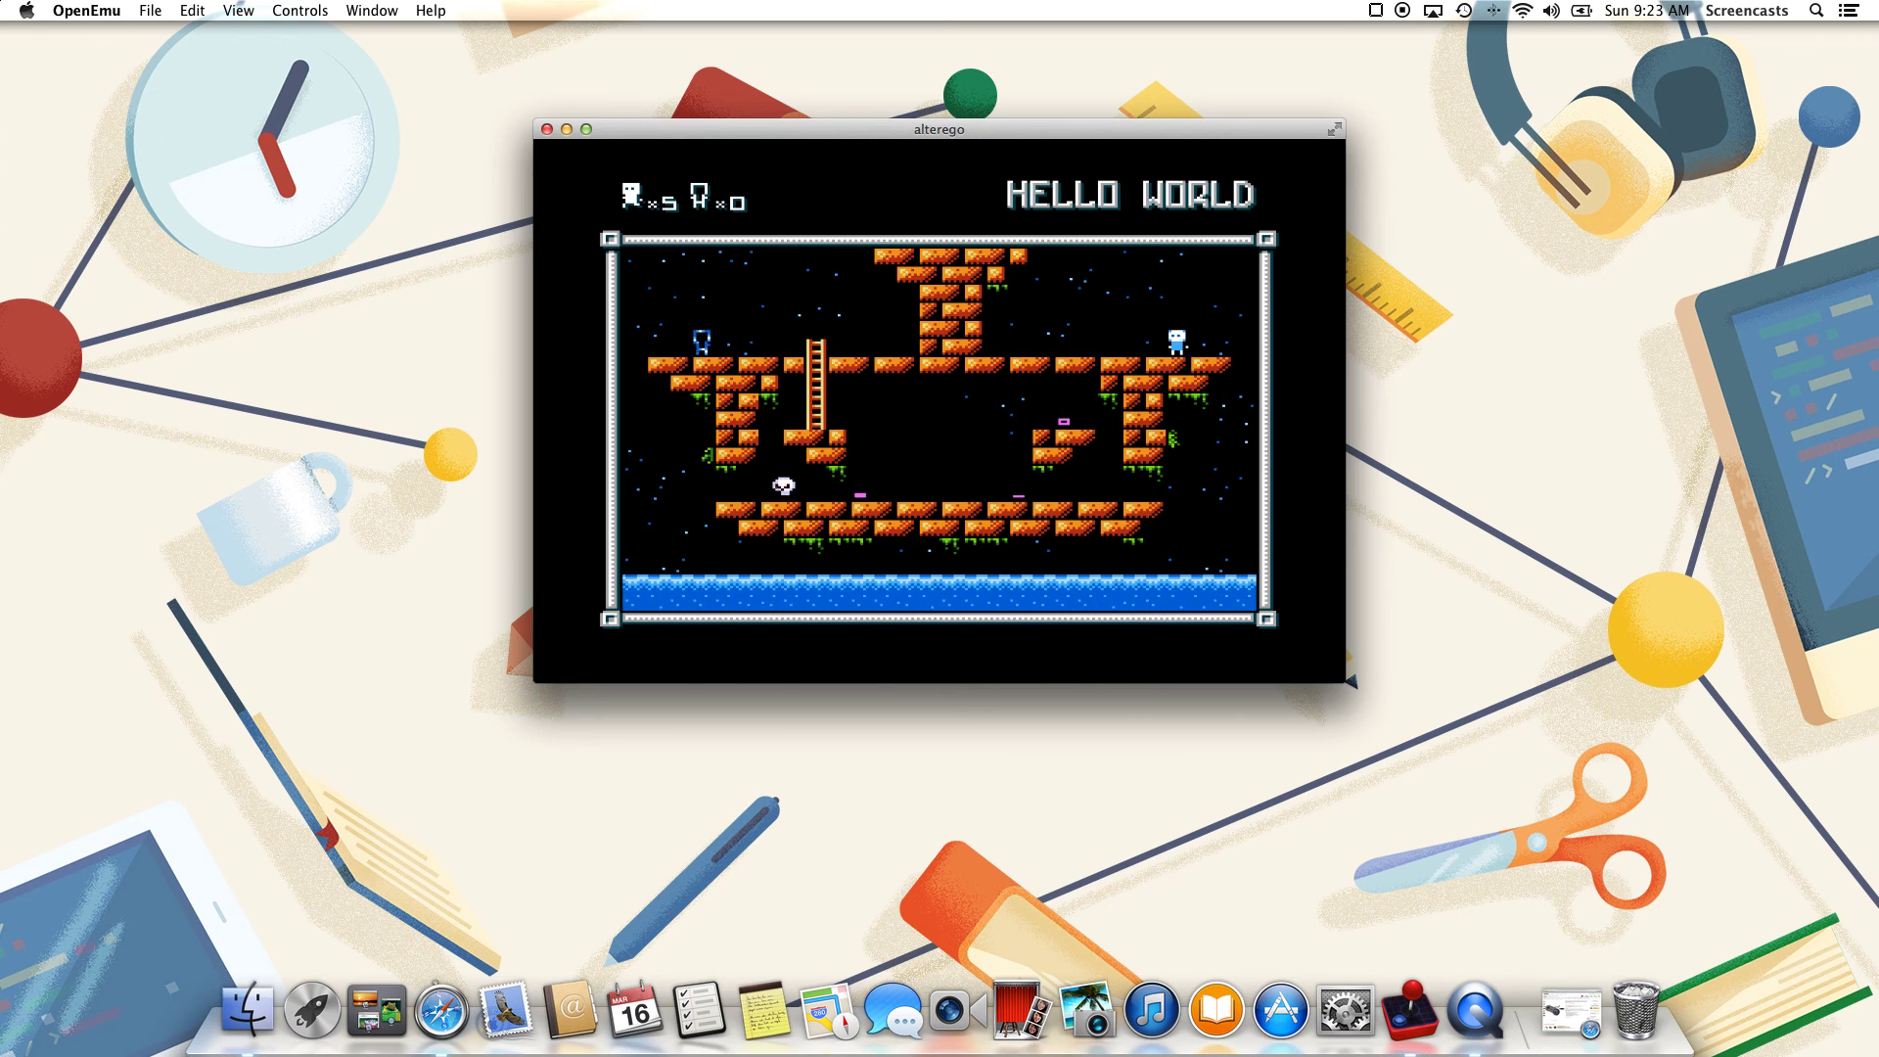
- Close the resumed alterego game to end its emulation
mouse_move(563, 145)
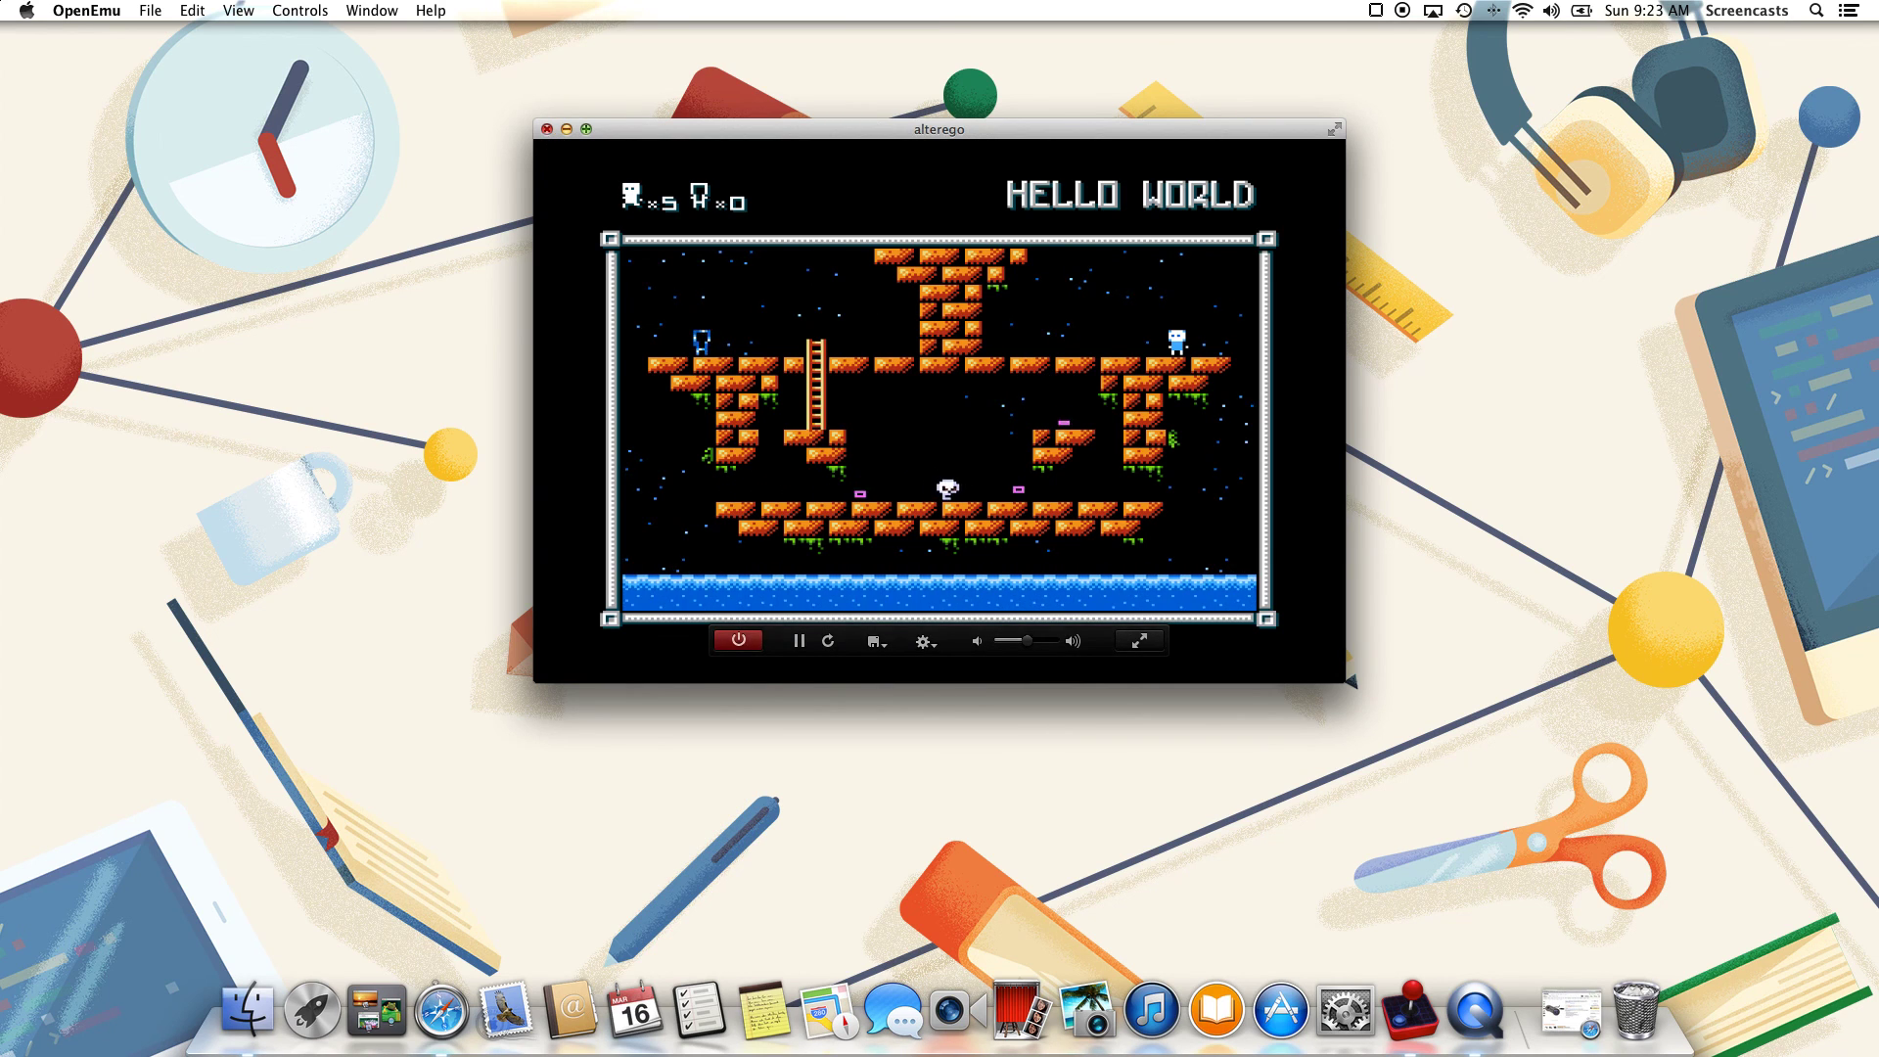
click(546, 129)
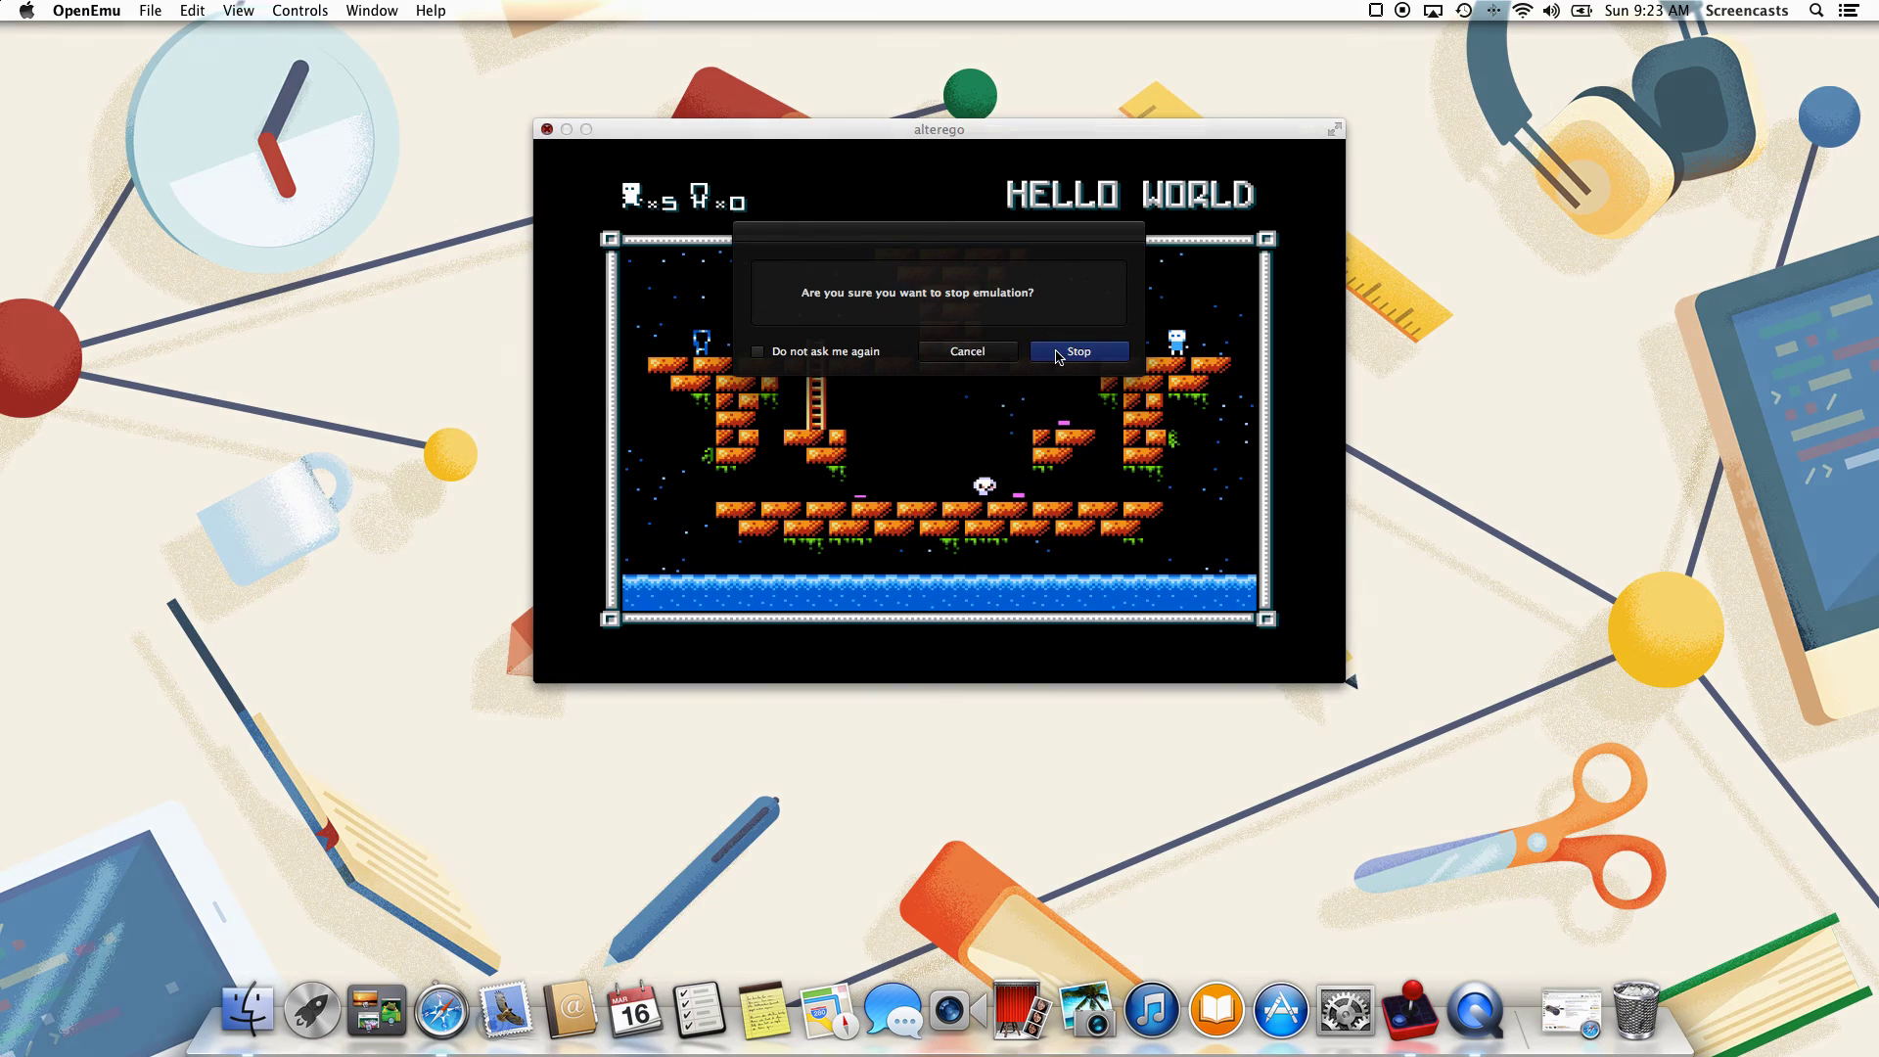